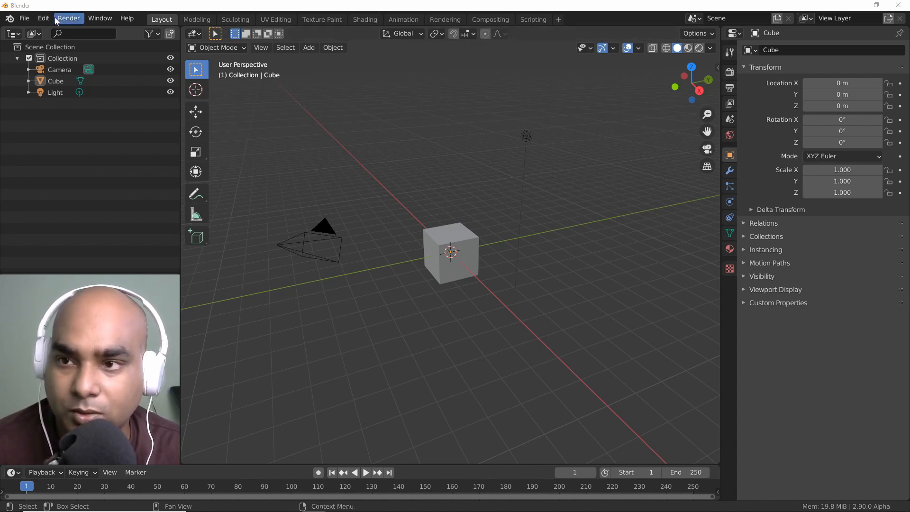
- Create a new file from the Sculpting template without saving the current scene
click(23, 18)
mouse_move(76, 34)
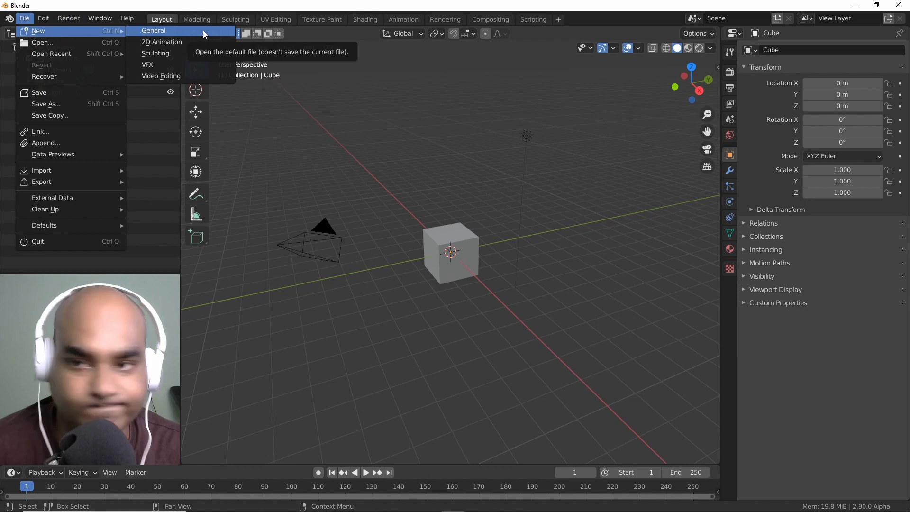
click(176, 53)
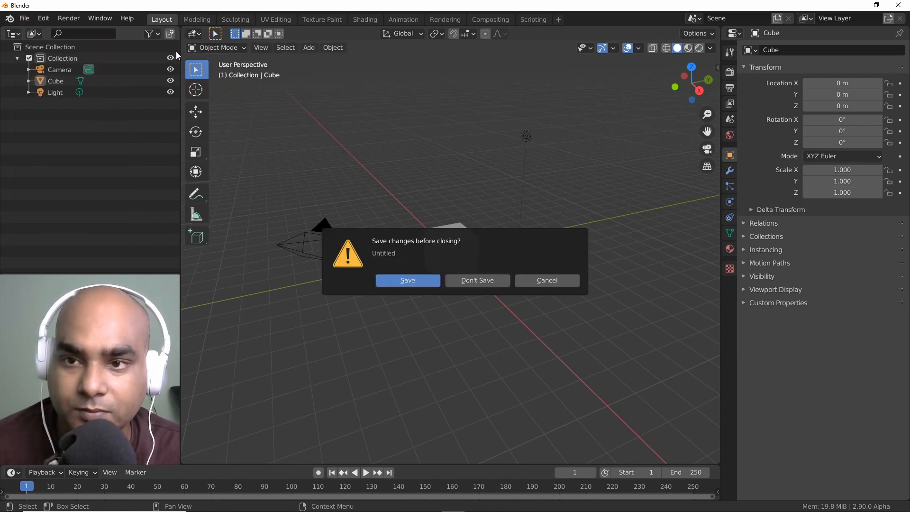
click(474, 282)
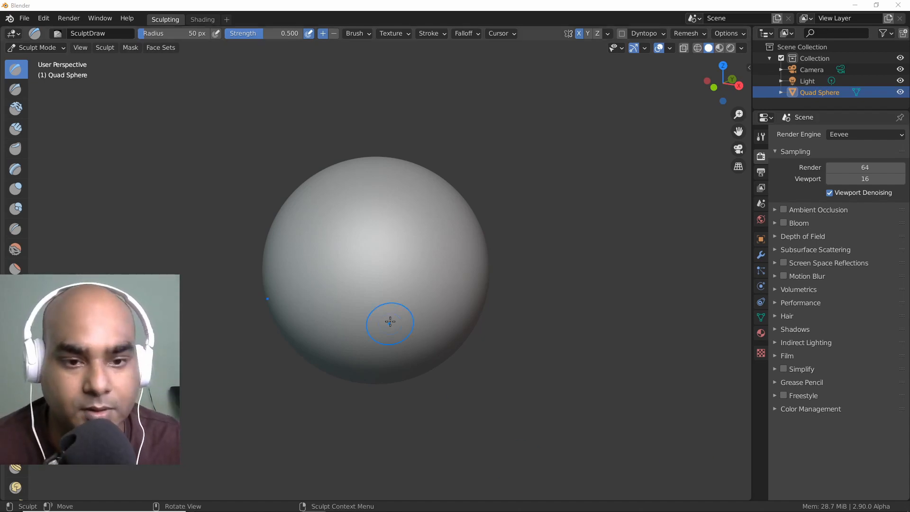
- Sculpt rough strokes over the quad sphere with the Draw brush, setting its radius to 56 px and enabling pressure-controlled size
drag(331, 264, 246, 156)
mouse_move(372, 258)
mouse_down()
mouse_move(419, 260)
mouse_move(359, 335)
mouse_up()
drag(209, 36, 210, 36)
click(216, 35)
drag(329, 217, 406, 200)
drag(469, 241, 398, 364)
drag(445, 229, 345, 356)
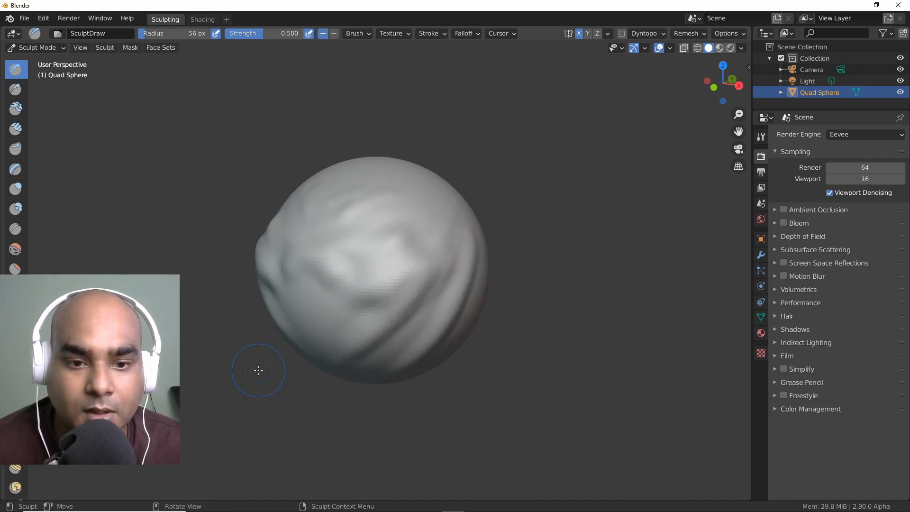
- Add more freehand Draw brush strokes across the front and upper side of the sphere
mouse_move(354, 266)
middle_down()
mouse_move(398, 281)
mouse_move(343, 256)
mouse_move(351, 261)
middle_up()
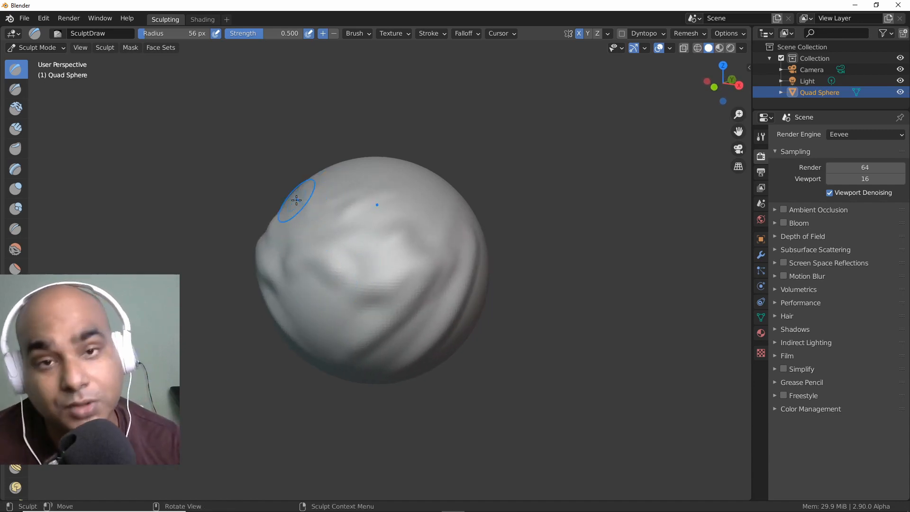
mouse_move(297, 199)
mouse_down()
mouse_move(386, 257)
mouse_move(405, 189)
mouse_move(345, 314)
mouse_move(410, 229)
mouse_move(426, 325)
mouse_up()
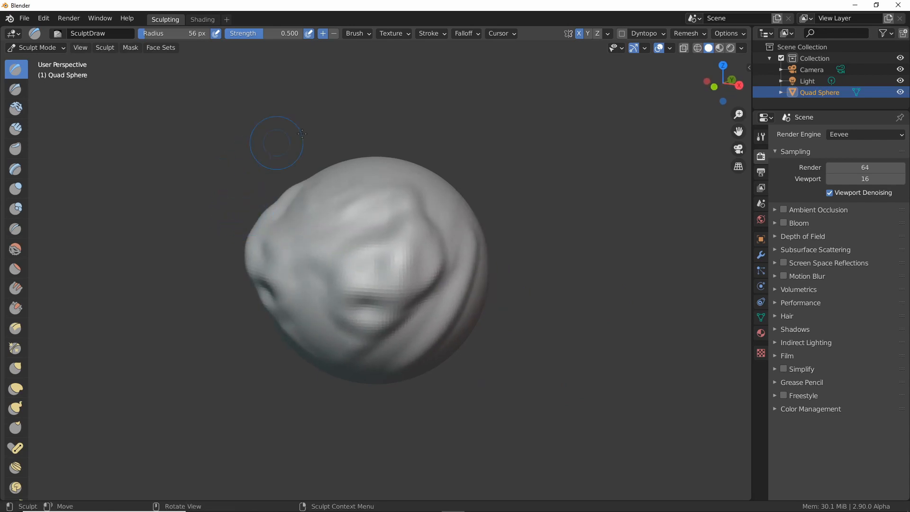
drag(327, 258, 342, 244)
mouse_move(324, 261)
middle_down()
mouse_move(317, 191)
mouse_move(305, 207)
mouse_move(400, 213)
mouse_move(315, 218)
mouse_move(314, 232)
mouse_move(294, 218)
middle_up()
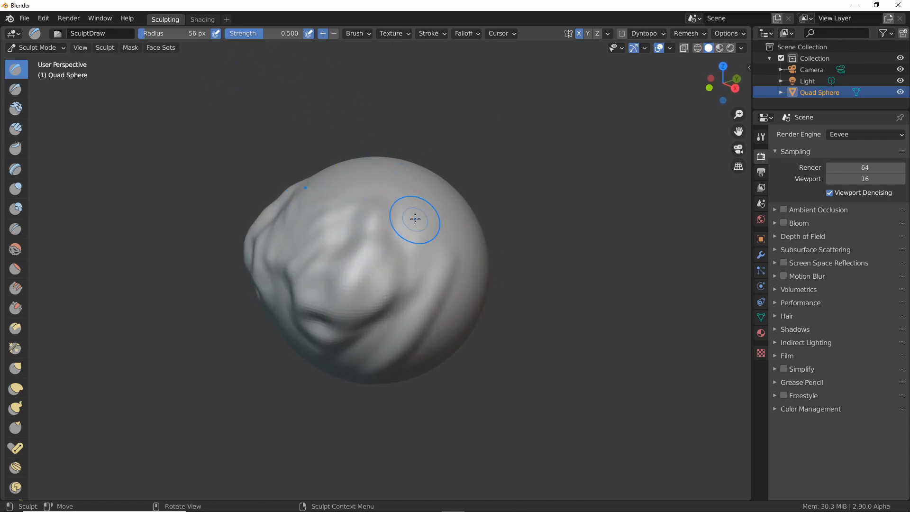
key(ctrl+Tab)
mouse_move(353, 215)
middle_down()
mouse_move(369, 218)
mouse_move(379, 204)
middle_up()
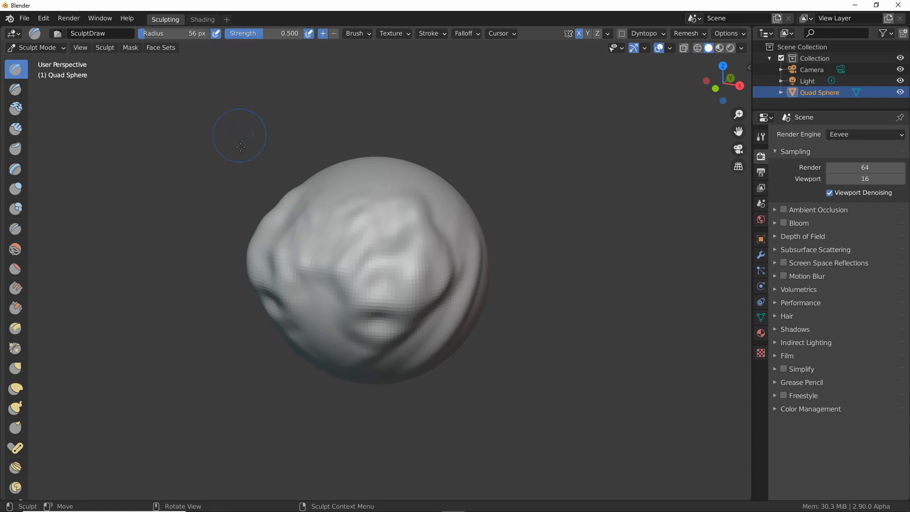
- Create a new General file, discarding the sculpted sphere without saving
click(24, 18)
mouse_move(43, 32)
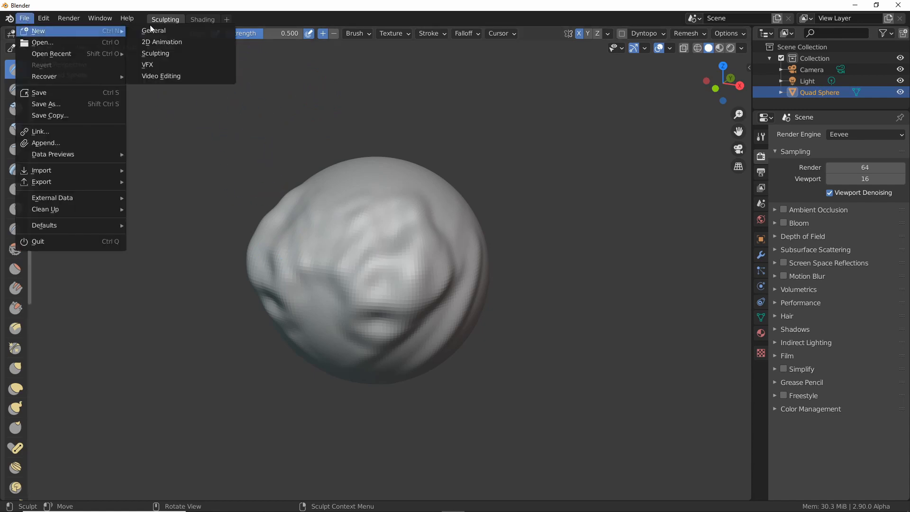
click(156, 33)
click(478, 280)
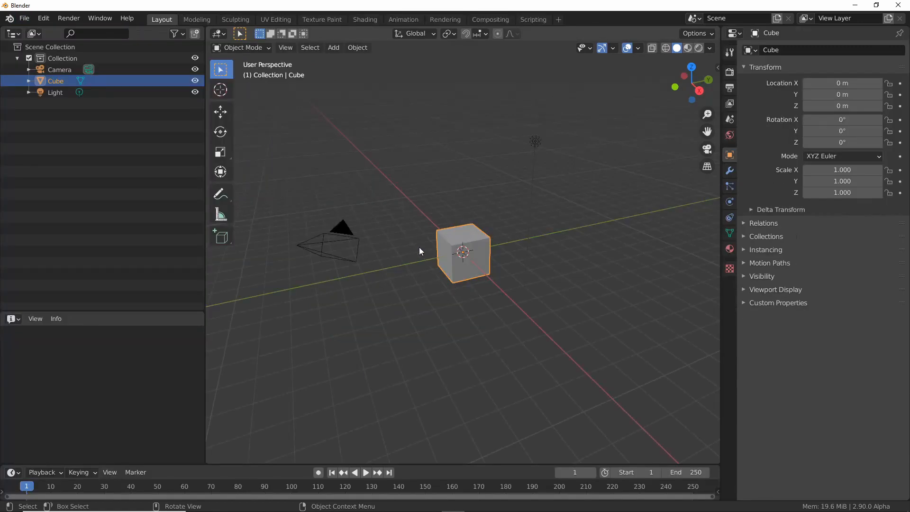
- Narrow the Outliner area to give the 3D viewport around the default cube more width
middle_drag(425, 312, 351, 278)
scroll(443, 300, up, 5)
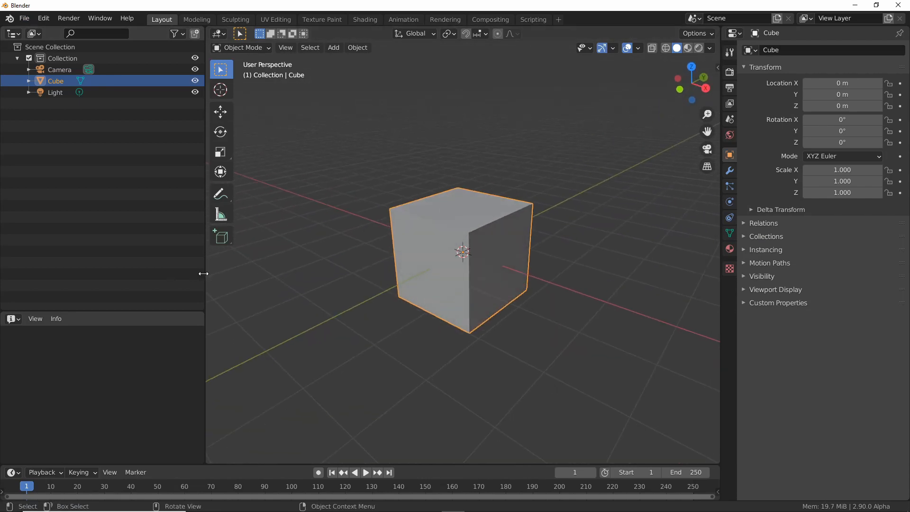
drag(203, 272, 147, 283)
middle_drag(376, 295, 464, 229)
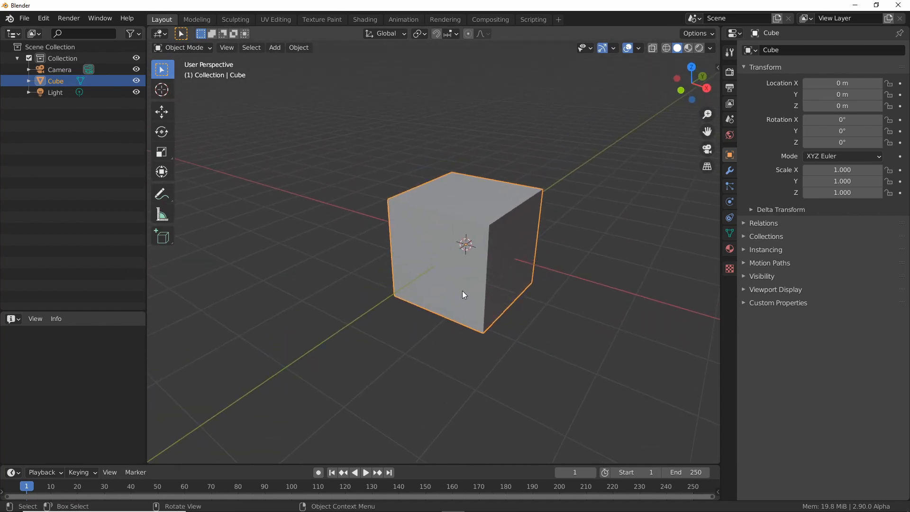
- Switch the cube to Sculpt Mode and enlarge the brush radius to 199 px
click(197, 48)
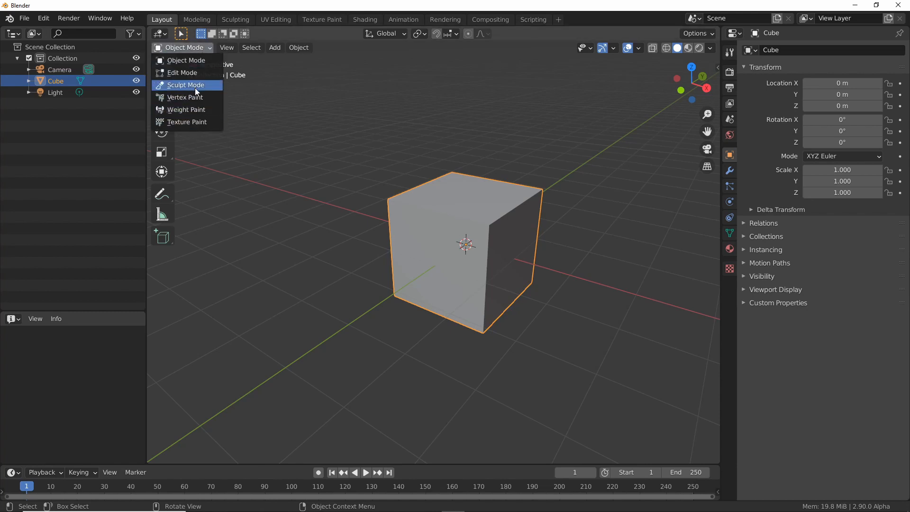
key(ctrl+Tab)
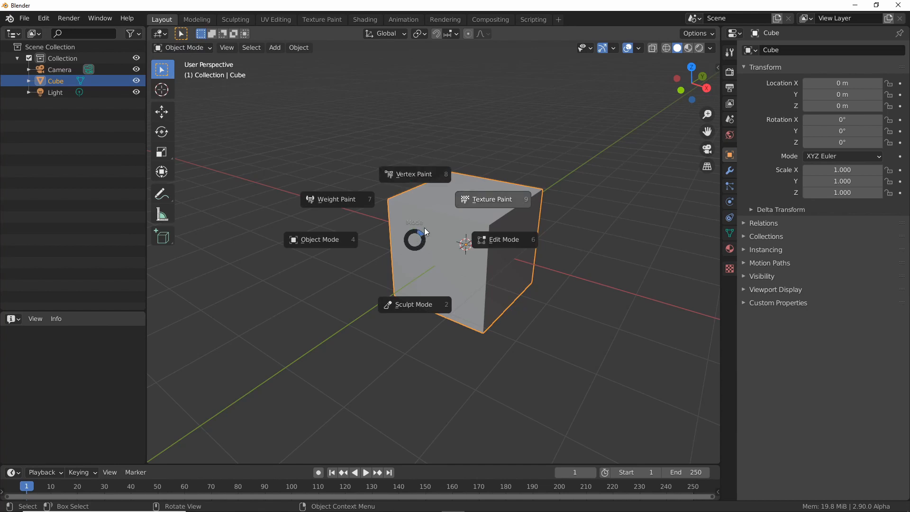
click(414, 305)
key(f)
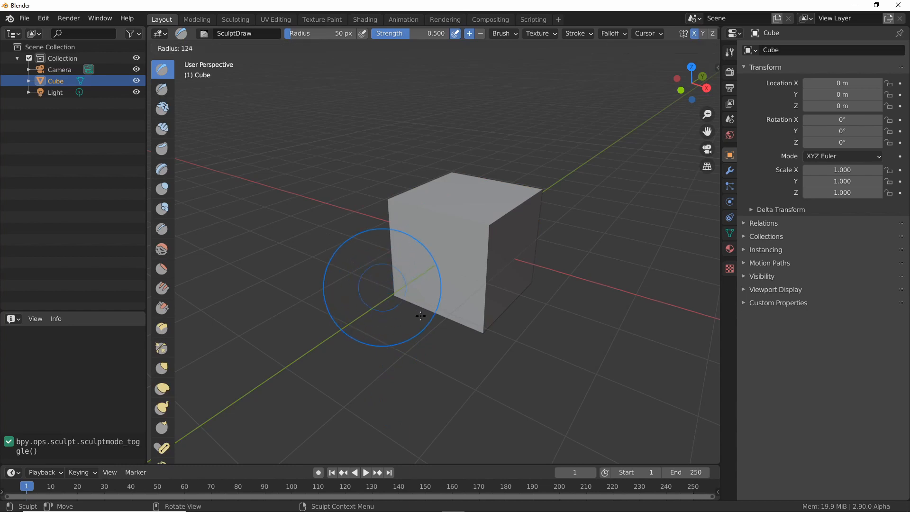
click(474, 284)
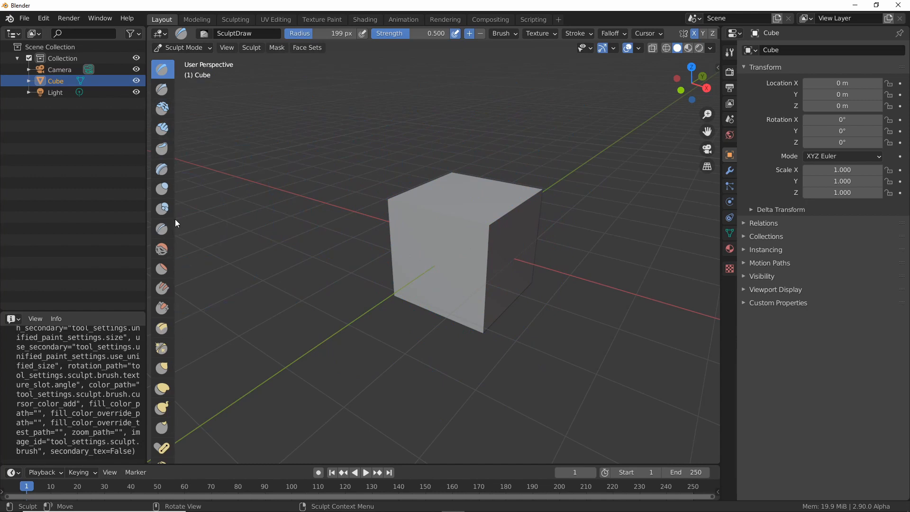
- Widen the sculpt brush list to two columns and choose the Grab brush
mouse_move(179, 218)
mouse_down()
mouse_move(265, 216)
mouse_move(199, 217)
mouse_up()
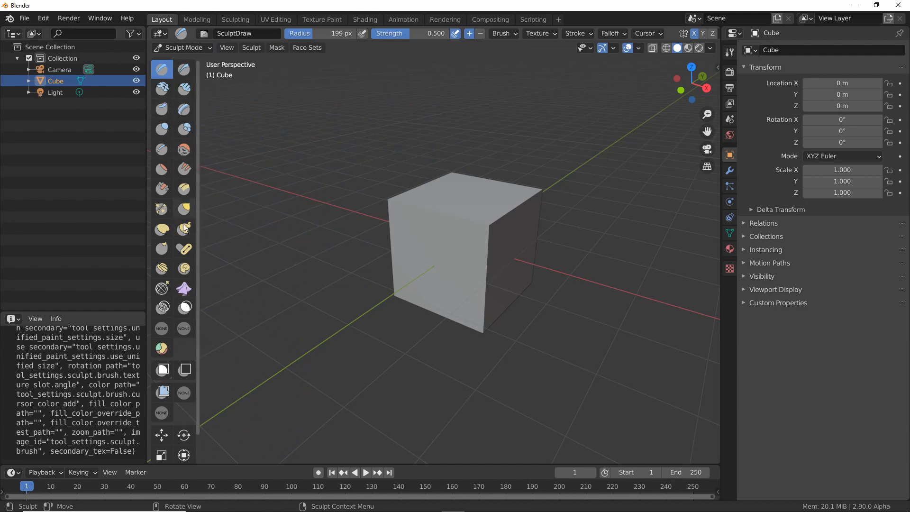
click(185, 208)
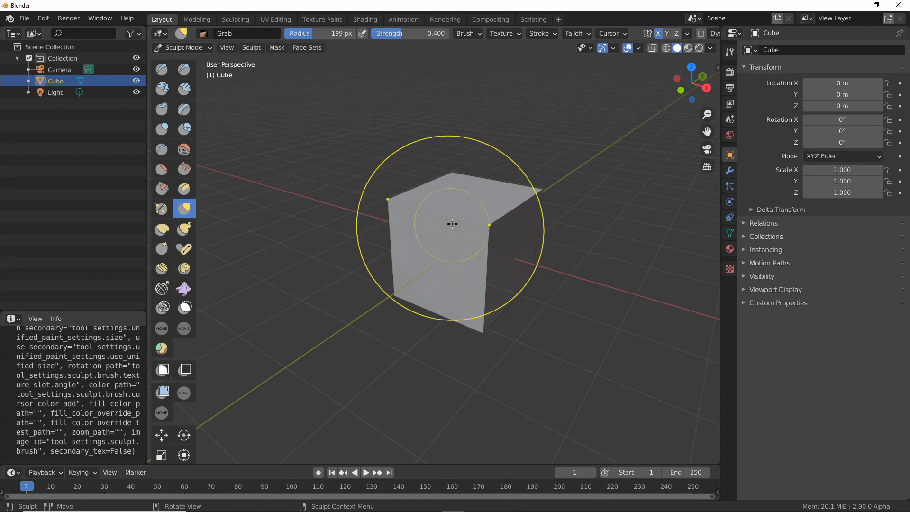
- Switch the cube from Sculpt Mode to Edit Mode
key(ctrl+Tab)
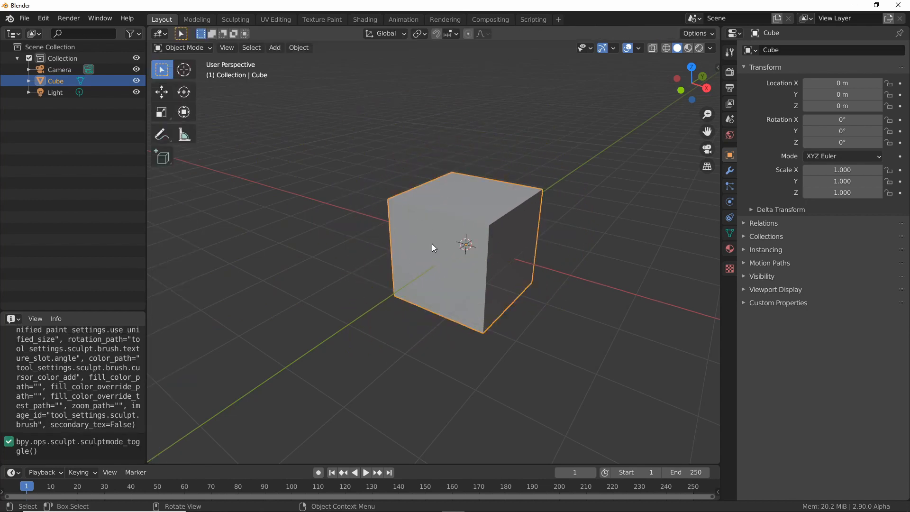
key(Tab)
- Try reshaping the cube by moving three of its top corner vertices individually
drag(455, 172, 471, 133)
click(543, 204)
key(g)
click(629, 133)
click(490, 242)
key(g)
click(482, 219)
- Undo all the individual vertex moves on the cube
key(ctrl+z)
key(ctrl+z)
key(ctrl+z)
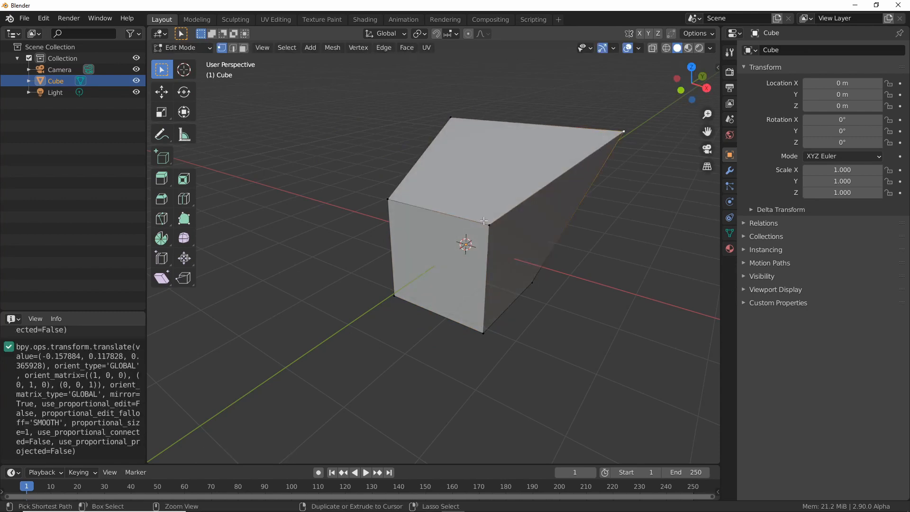
key(ctrl+z)
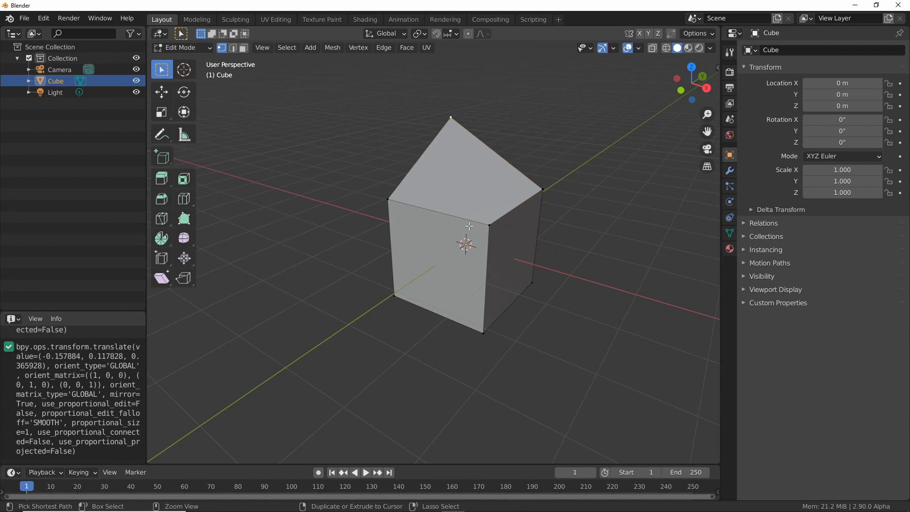
key(ctrl+z)
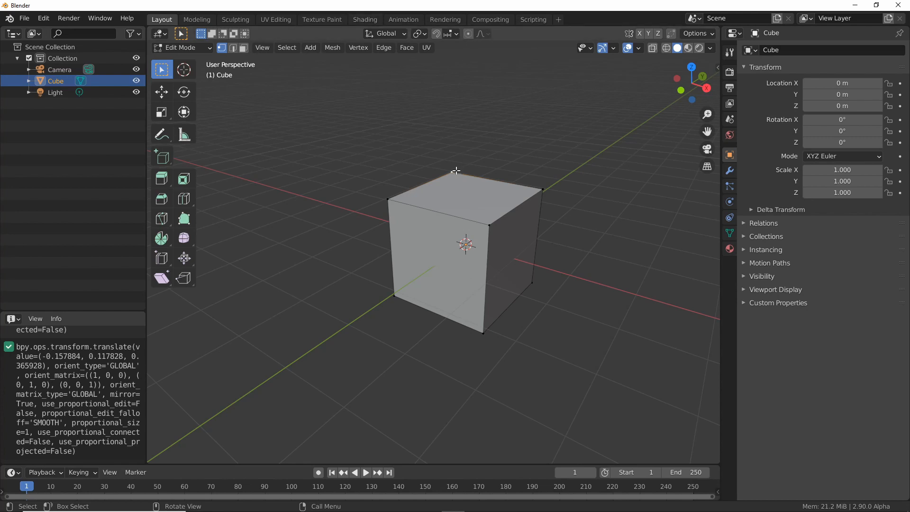
- Enable proportional editing and move the cube's rear top vertex about 0.32 m in X and 0.23 m in Y with proportional size 2.14
click(469, 34)
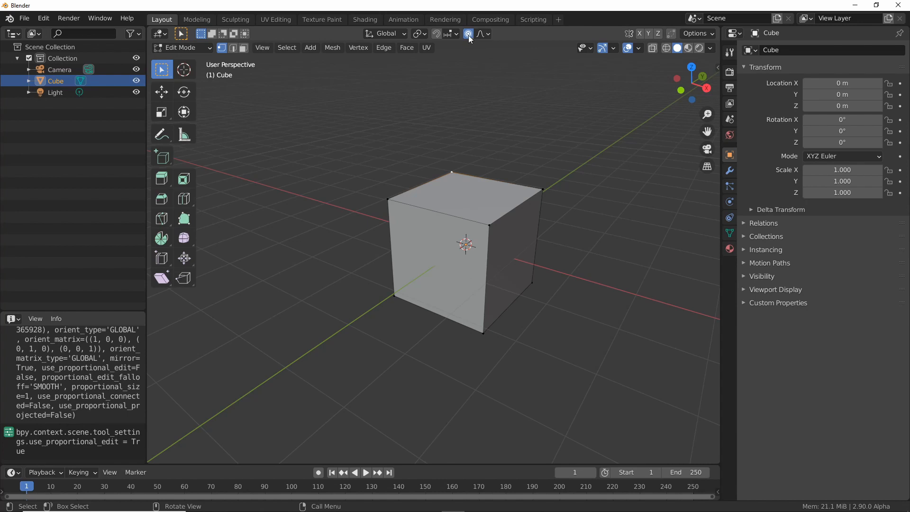
key(g)
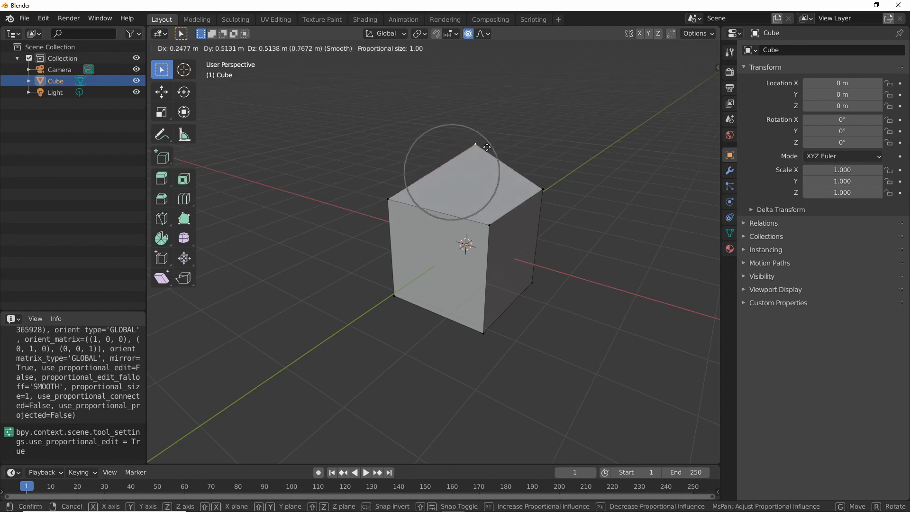
scroll(467, 169, down, 8)
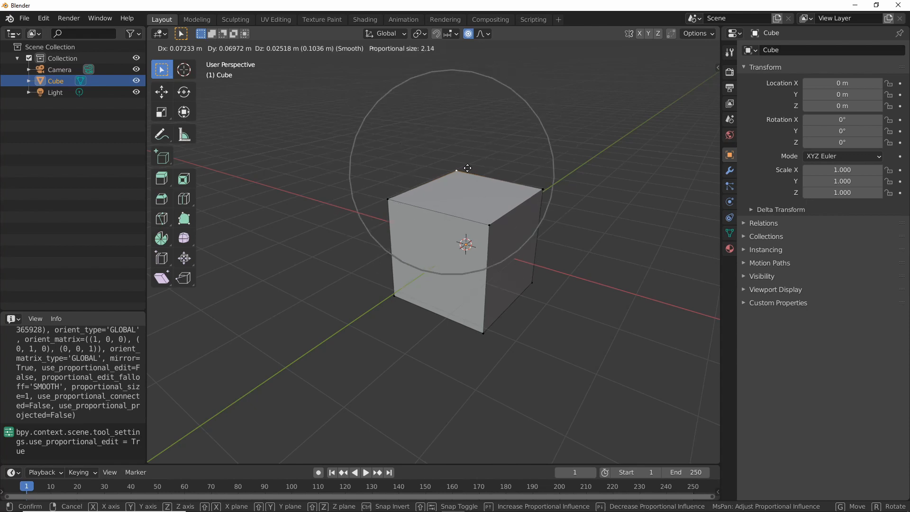
click(469, 169)
- Try moving the same top vertex again with the proportional size enlarged to 3.80
key(g)
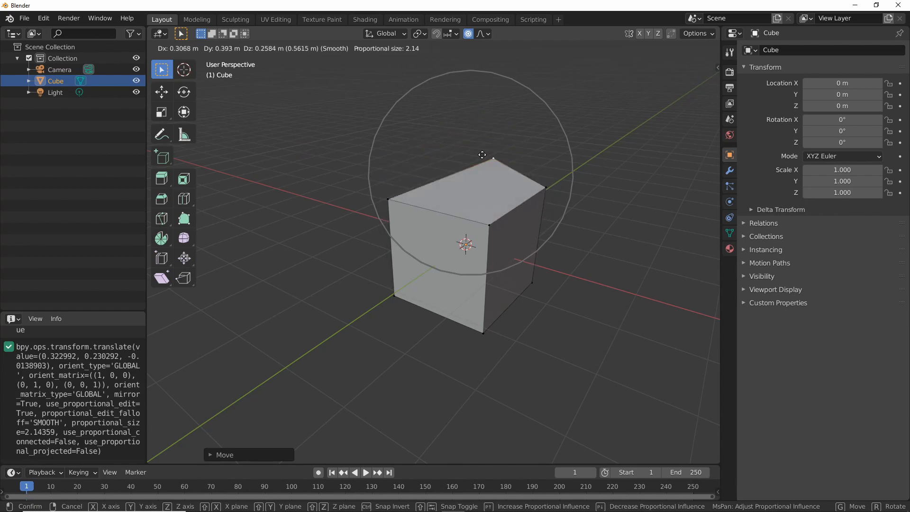
scroll(454, 179, up, 4)
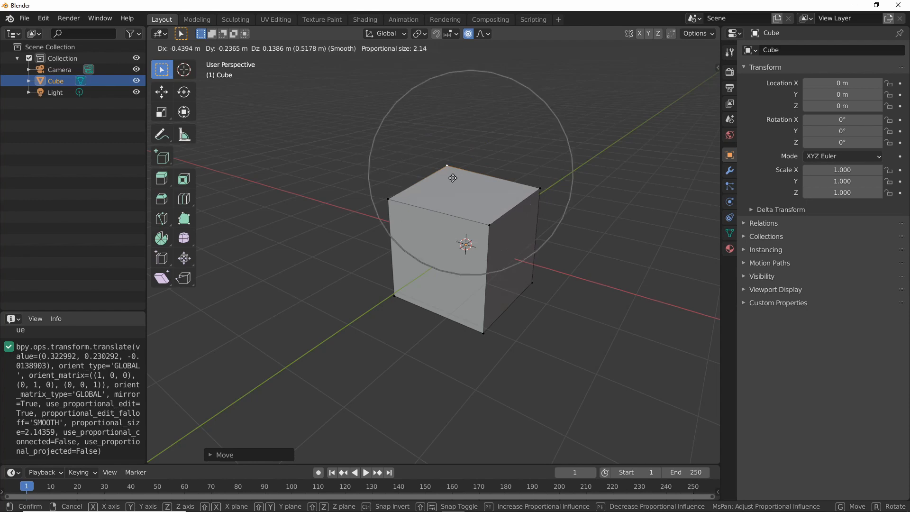
scroll(463, 240, down, 10)
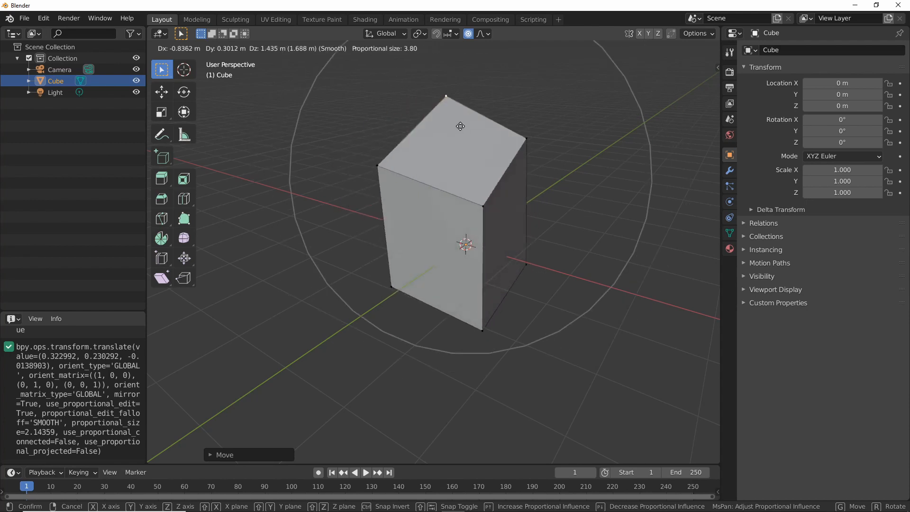
right_click(457, 188)
- Turn off proportional editing for the cube in Edit Mode
key(Tab)
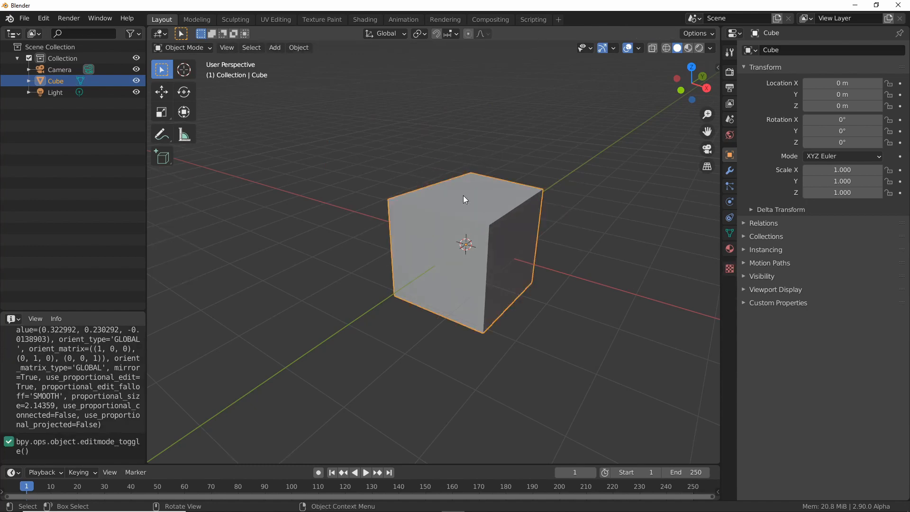
key(Tab)
click(480, 34)
click(468, 34)
click(468, 33)
click(467, 34)
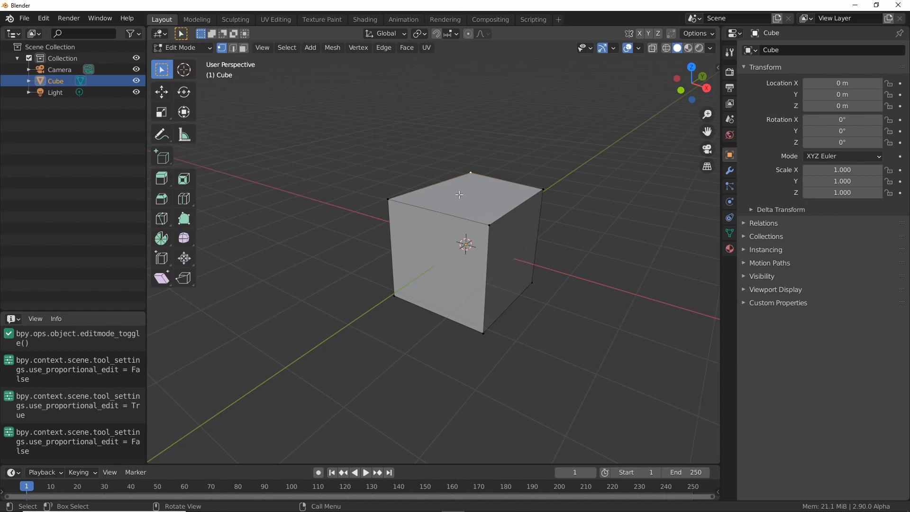
- Switch the cube to Sculpt Mode and pull its top and front corners into a skewed shape with the Grab brush
key(Tab)
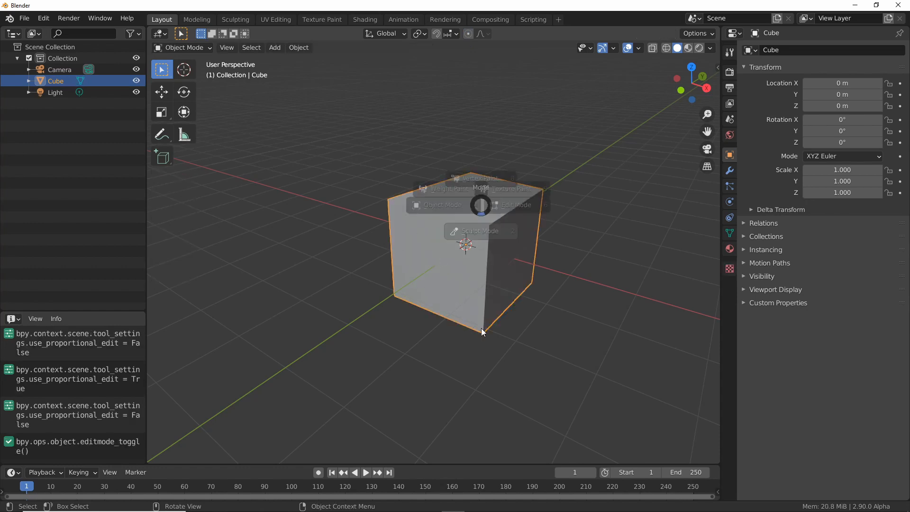
key(ctrl+Tab)
drag(474, 175, 432, 150)
mouse_move(486, 226)
mouse_down()
mouse_move(460, 256)
mouse_move(470, 234)
mouse_move(496, 284)
mouse_move(479, 399)
mouse_up()
mouse_move(552, 198)
mouse_down()
mouse_move(520, 200)
mouse_move(512, 165)
mouse_up()
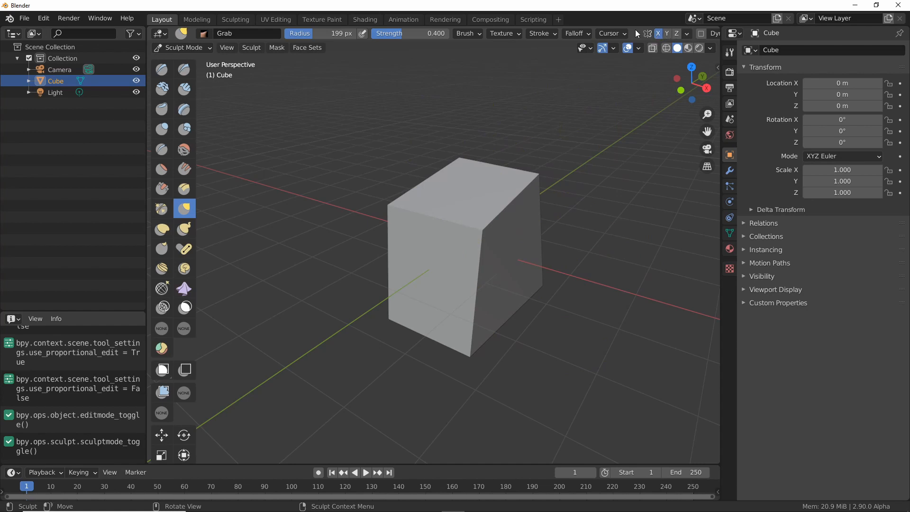
drag(530, 183, 548, 169)
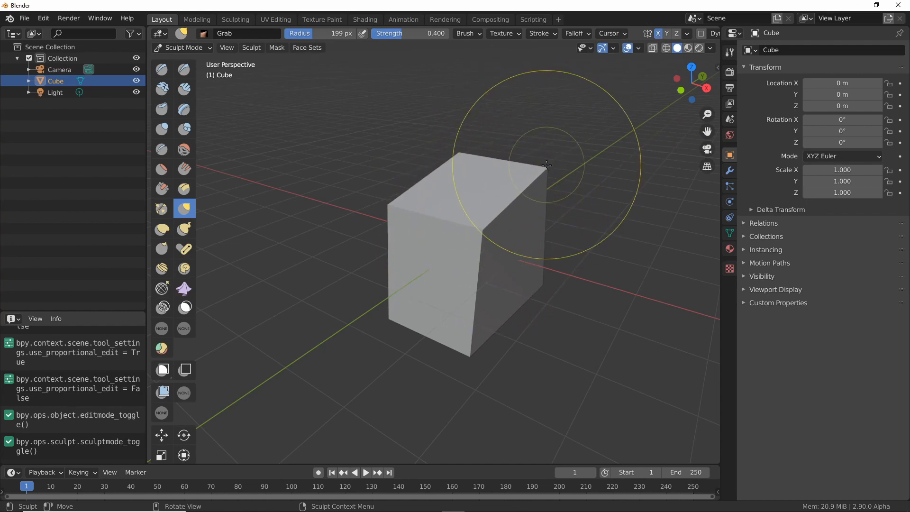
drag(546, 170, 611, 165)
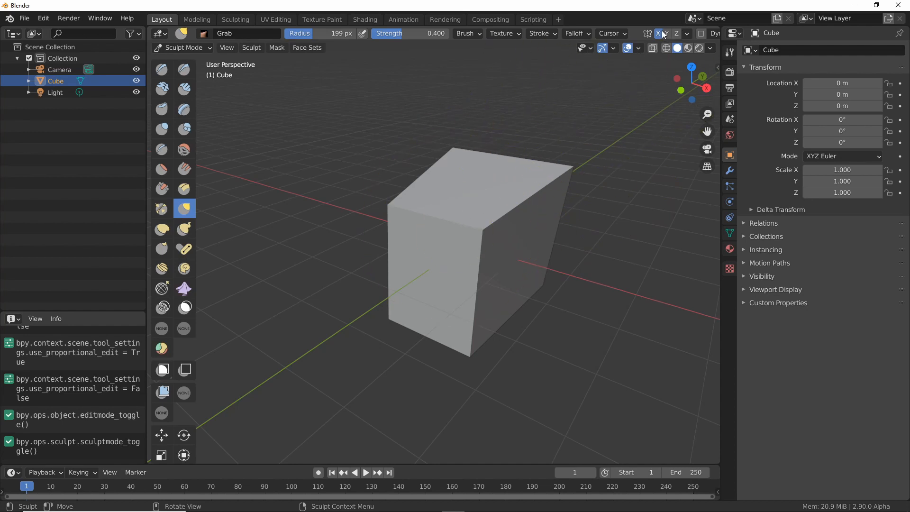
- Return the reshaped cube to Object Mode and view it from a slightly different angle
key(ctrl+Tab)
click(524, 237)
middle_drag(525, 241, 449, 272)
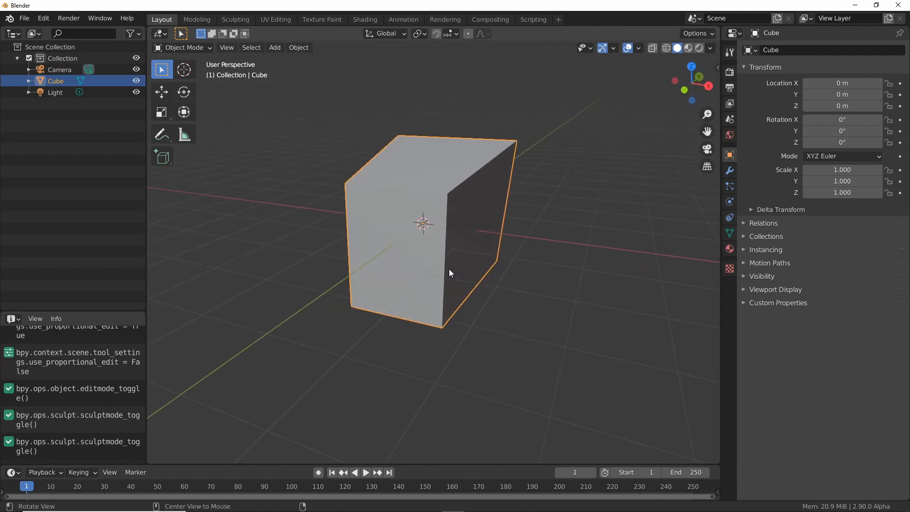
- Try the viewport's Wireframe overlay on the reshaped cube and switch it back off
middle_drag(465, 197, 489, 177)
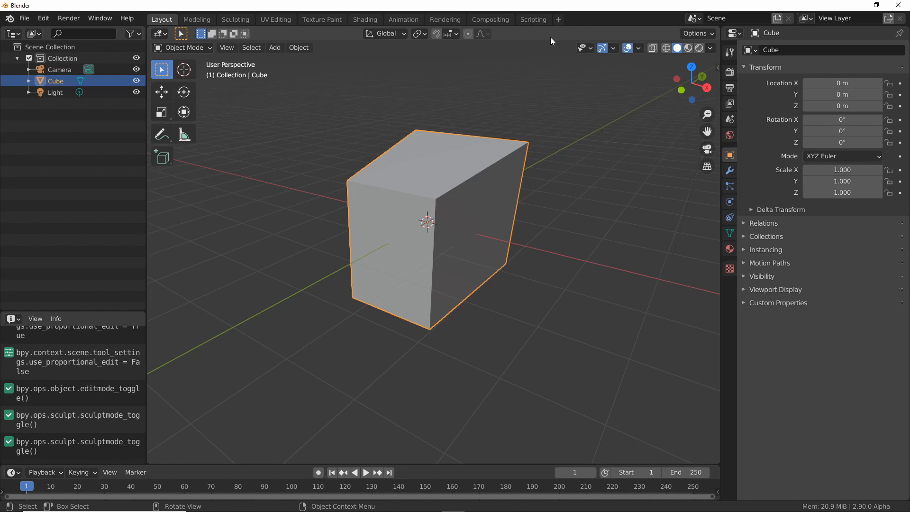
click(638, 47)
click(570, 240)
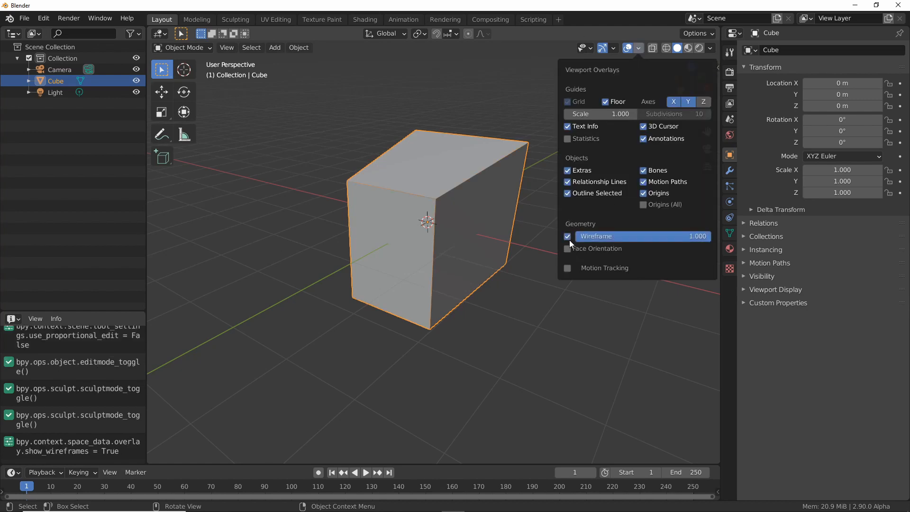
click(567, 237)
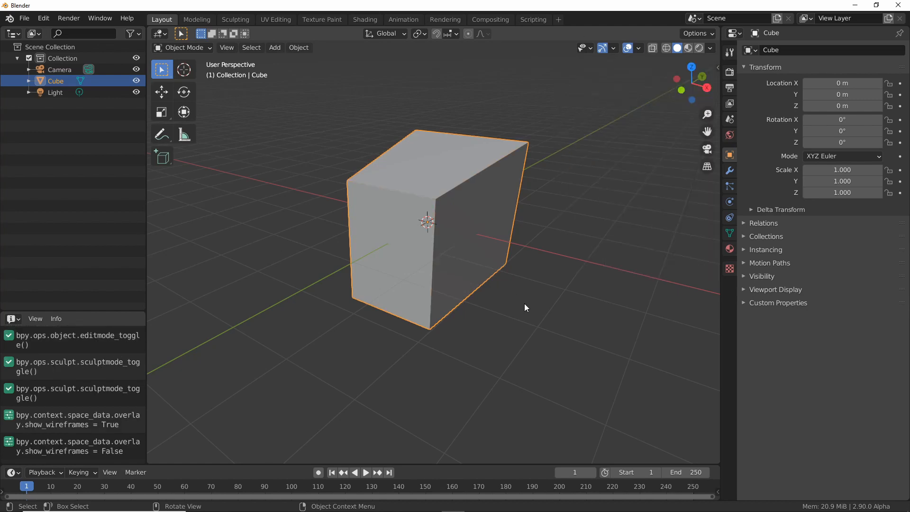
- Deselect the cube and turn on the Wireframe overlay through Quick Favorites
click(524, 309)
key(q)
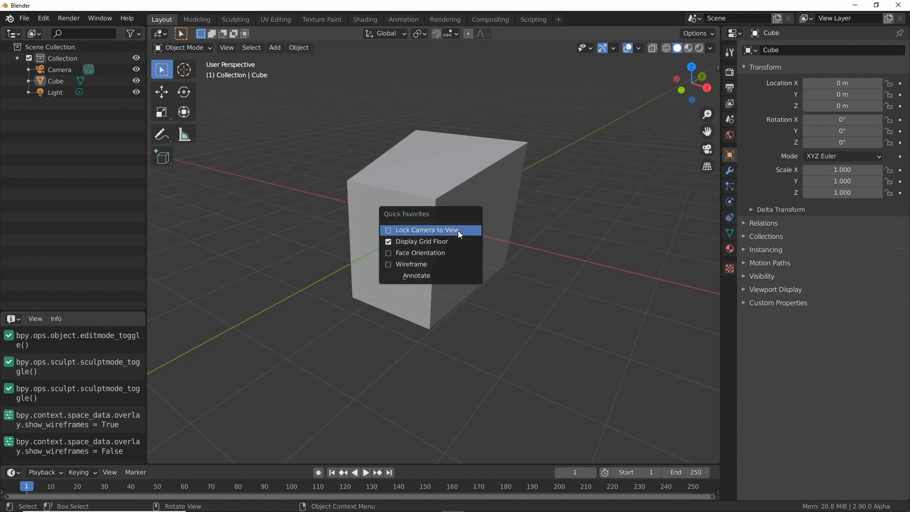
click(424, 266)
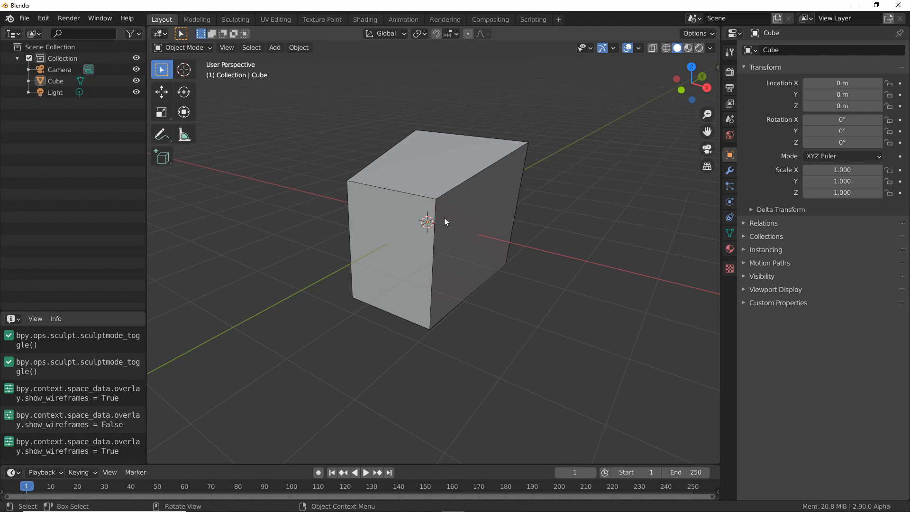
- Check the Quick Favorites option offered for the Wireframe overlay setting and view the Quick Favorites list
click(638, 47)
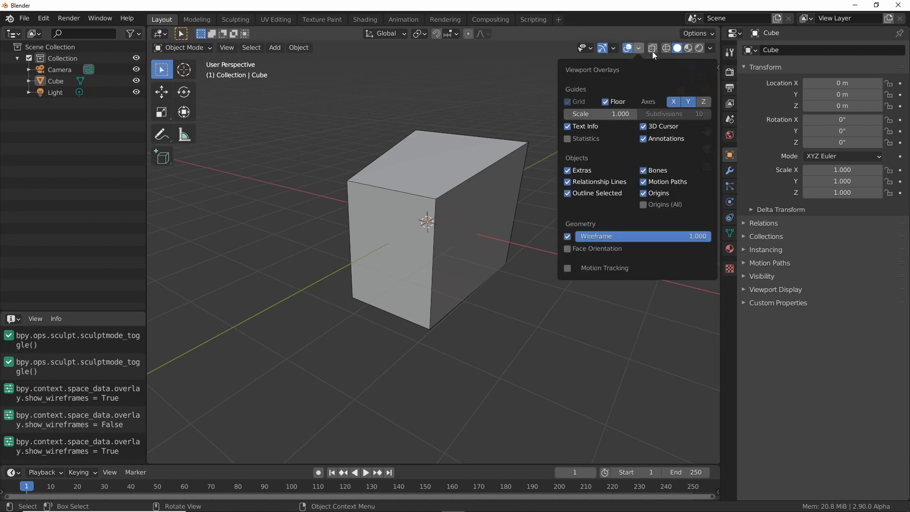
right_click(568, 239)
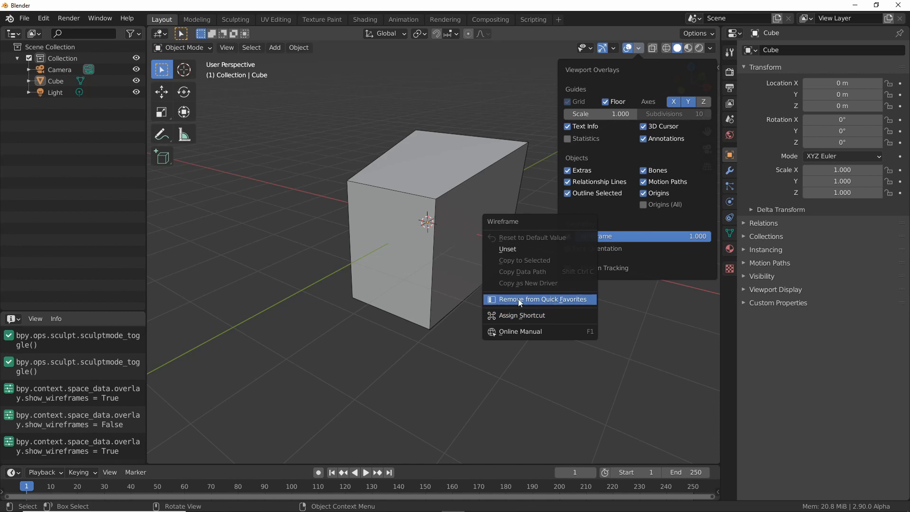
click(577, 299)
key(q)
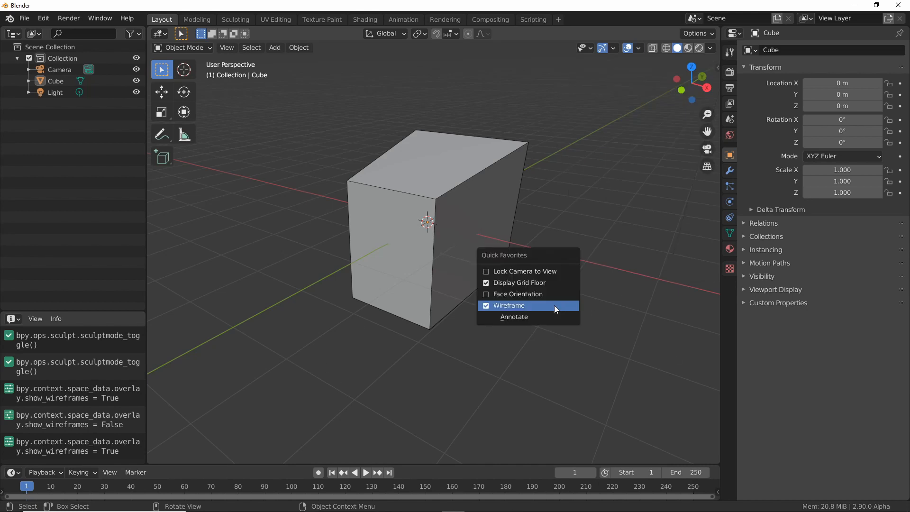
- Start the Shortcut VUr add-on to display the pressed keys in the viewport, and hide the sidebar again
click(718, 67)
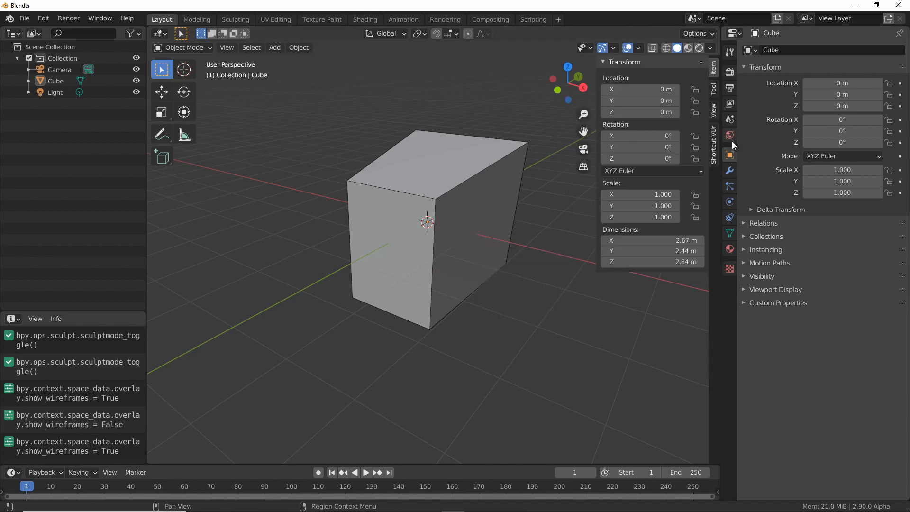
click(713, 139)
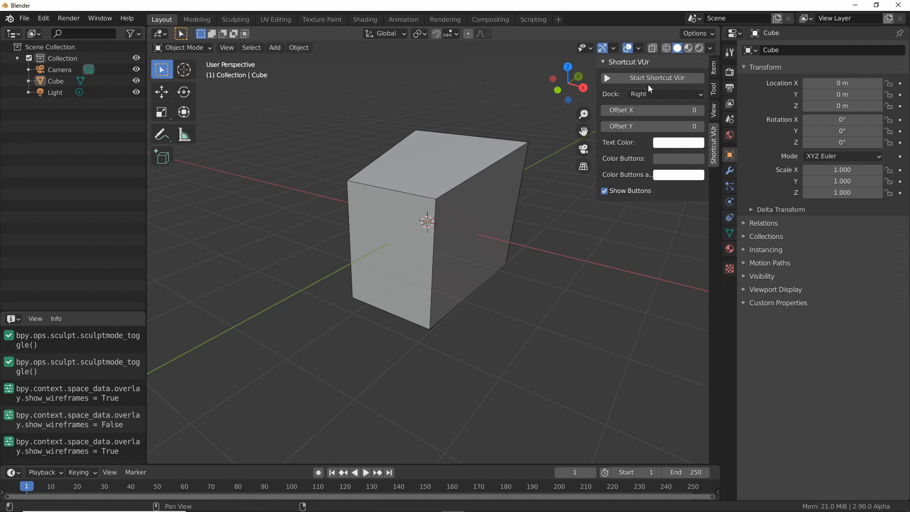
click(553, 357)
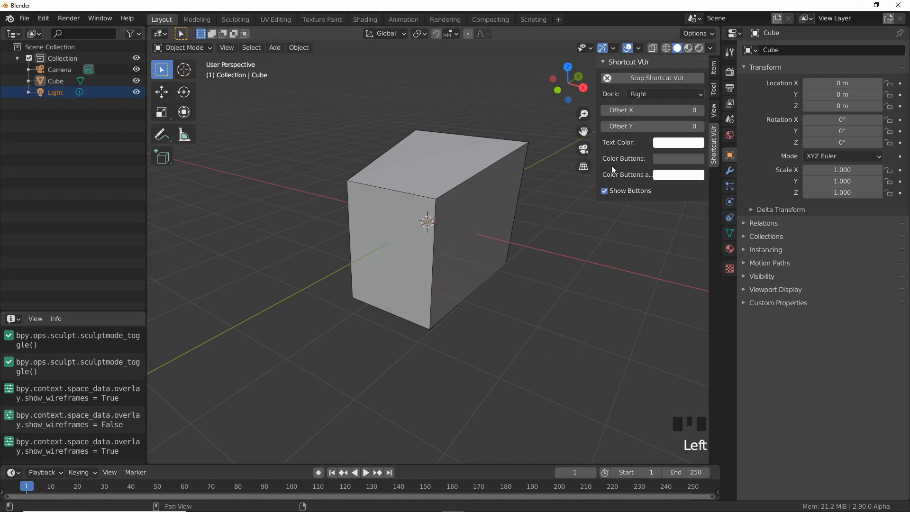
click(596, 162)
- Bring up the Quick Favorites list several times to view its entries
click(553, 311)
key(q)
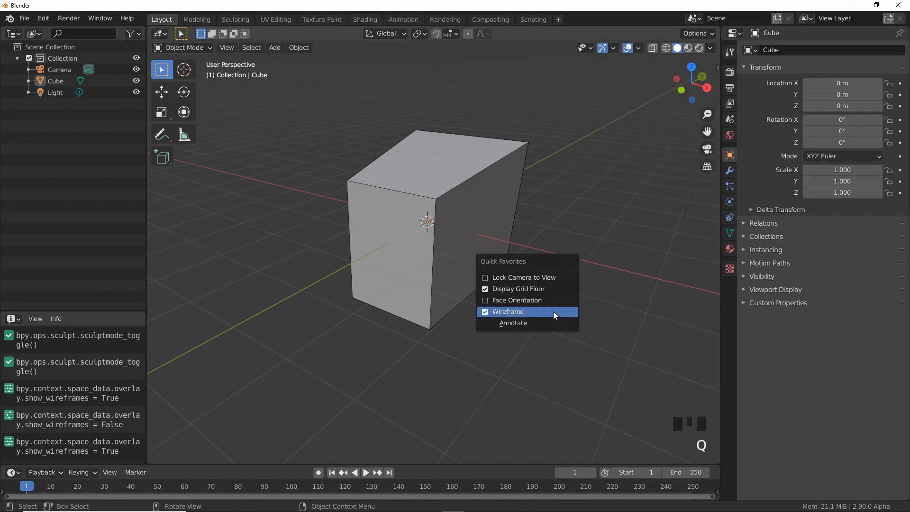
key(q)
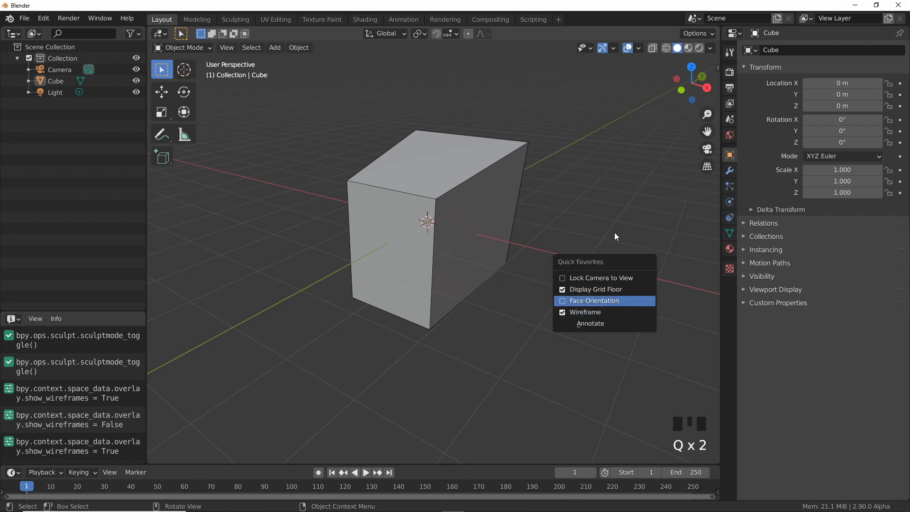
key(q)
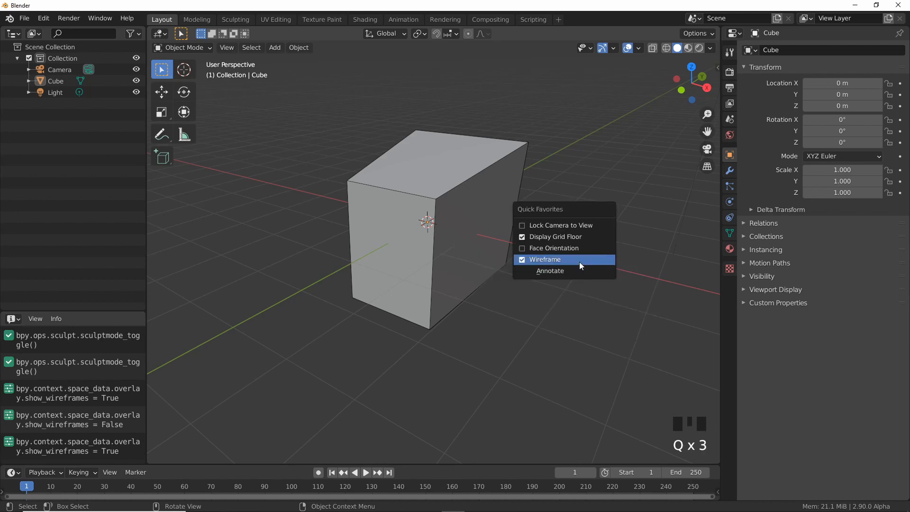
- Add a level 3 Subdivision modifier to the cube and show its modifier settings
click(474, 185)
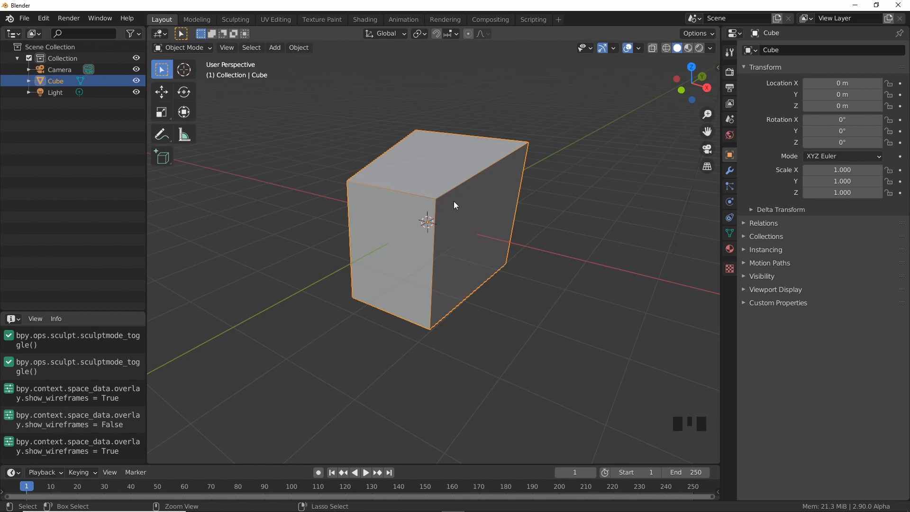
key(ctrl+3)
middle_drag(457, 283, 487, 216)
click(730, 170)
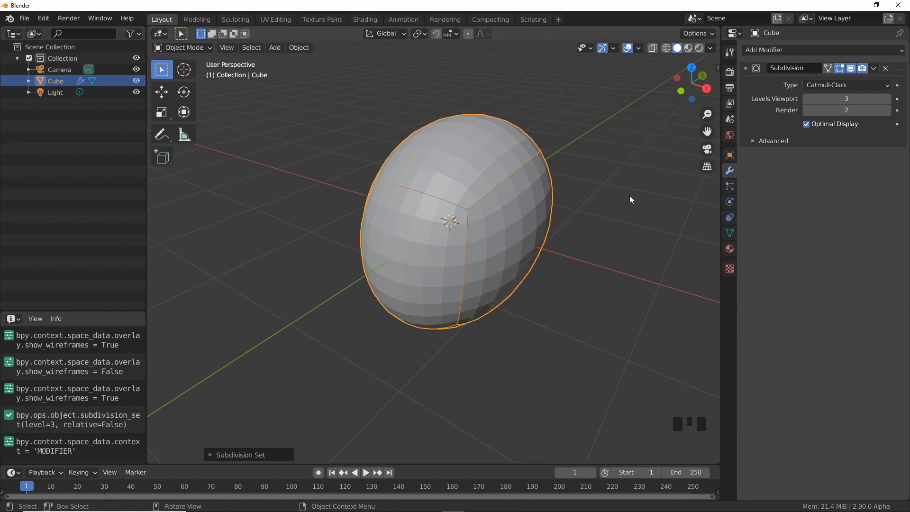
- Compare the unapplied subdivided cube in Sculpt Mode and Edit Mode, returning it to Object Mode
middle_drag(593, 274, 604, 309)
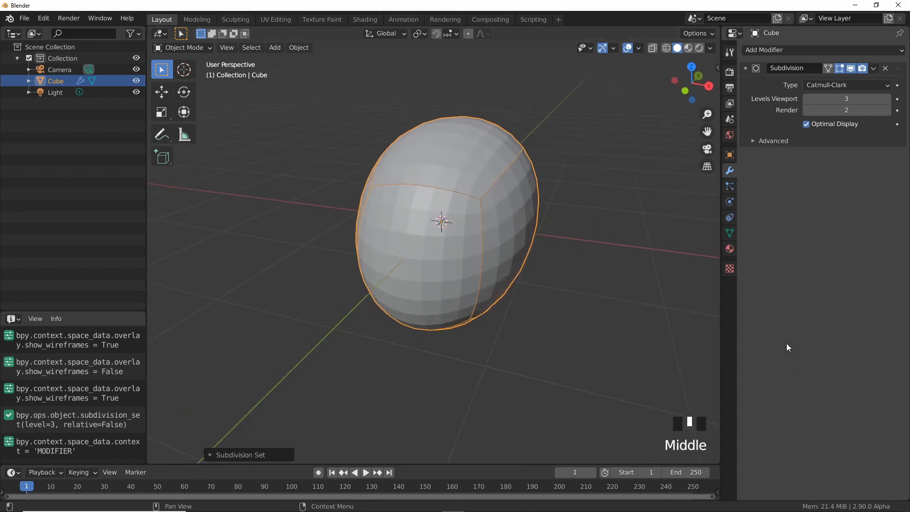
key(Tab)
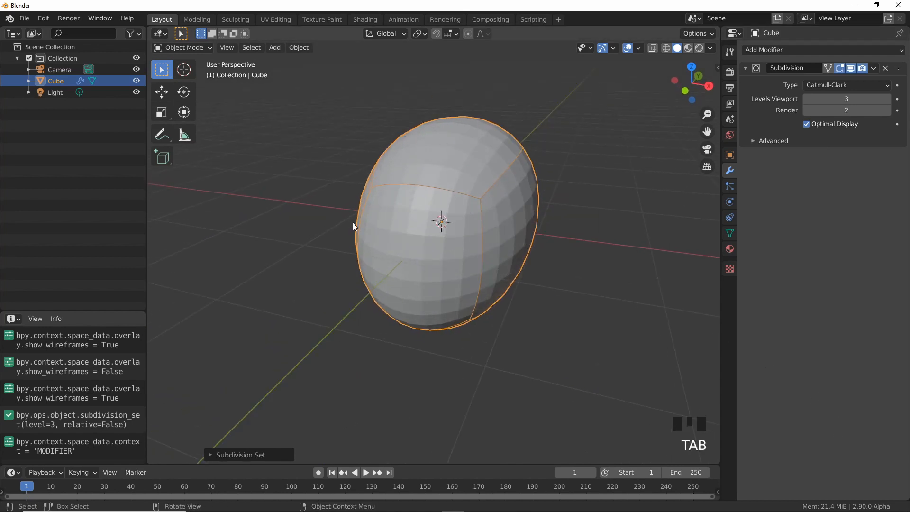
key(Tab)
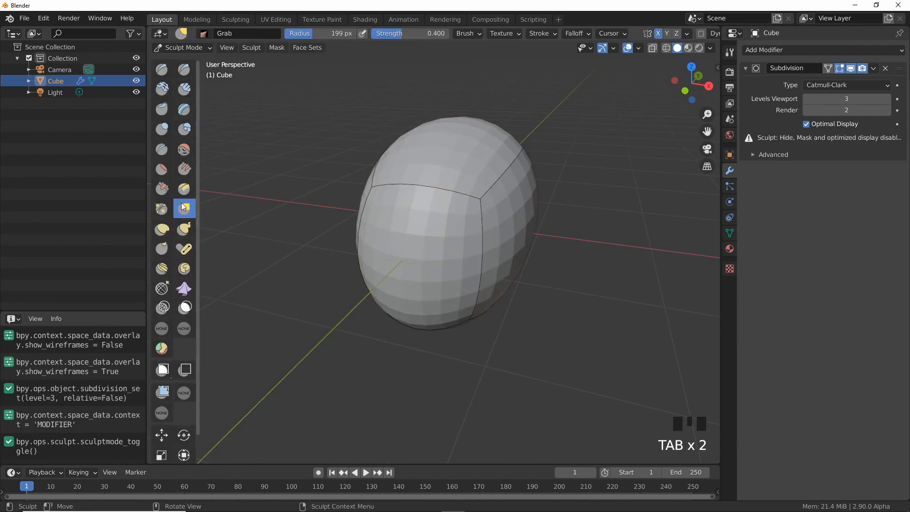
key(Tab)
middle_drag(455, 234, 441, 223)
key(Tab)
key(Tab)
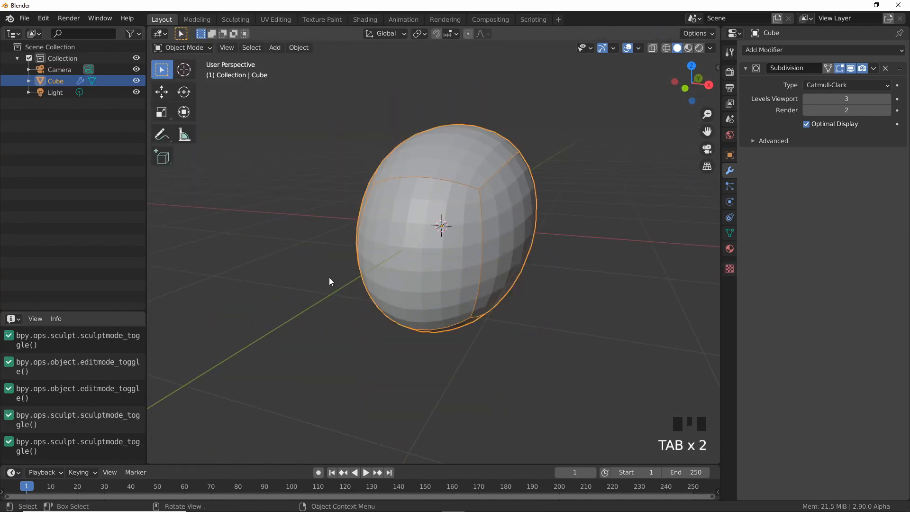
- Apply the Subdivision modifier to the cube's mesh and deselect the object to inspect the denser wireframe
middle_drag(502, 260, 534, 234)
click(842, 85)
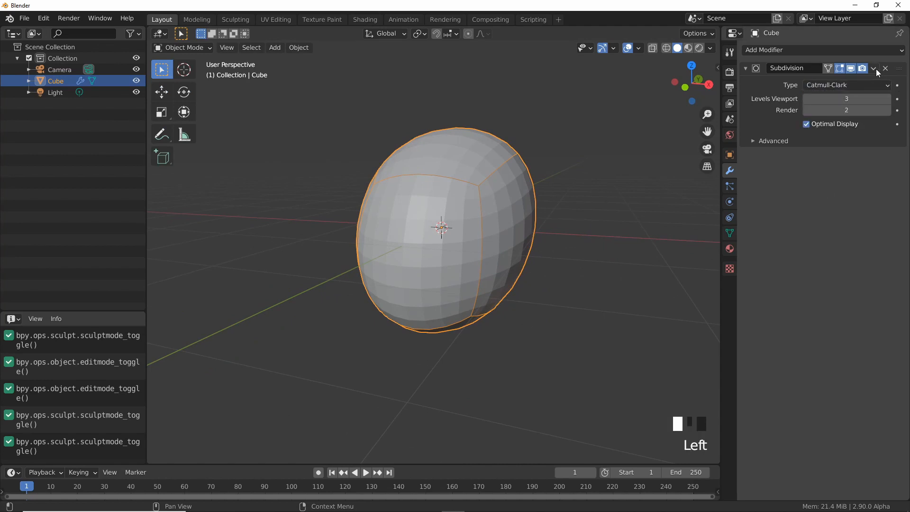
click(874, 69)
click(819, 82)
middle_drag(490, 246, 489, 276)
click(516, 329)
mouse_move(491, 315)
middle_down()
mouse_move(526, 303)
mouse_move(501, 308)
middle_up()
middle_drag(500, 248, 464, 294)
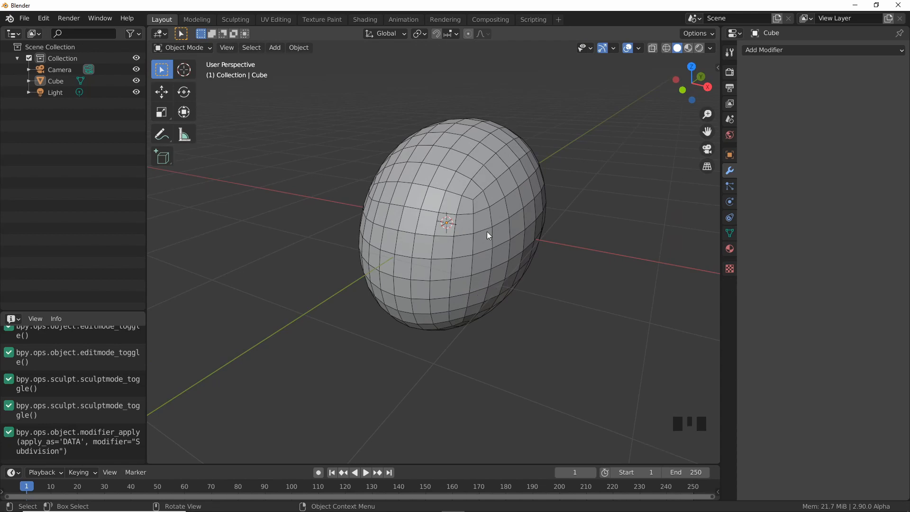
- Select the rounded mesh, switch it to Sculpt Mode and try pulling its upper surface with the Grab brush
click(483, 273)
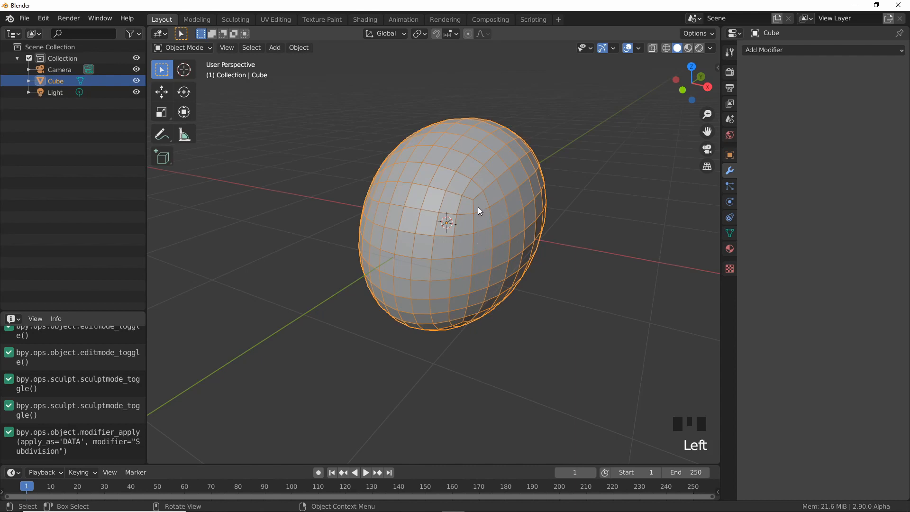
key(Tab)
mouse_move(476, 271)
middle_down()
mouse_move(461, 299)
mouse_move(450, 193)
middle_up()
mouse_move(479, 188)
mouse_down()
mouse_move(501, 184)
mouse_move(479, 207)
mouse_move(466, 171)
mouse_up()
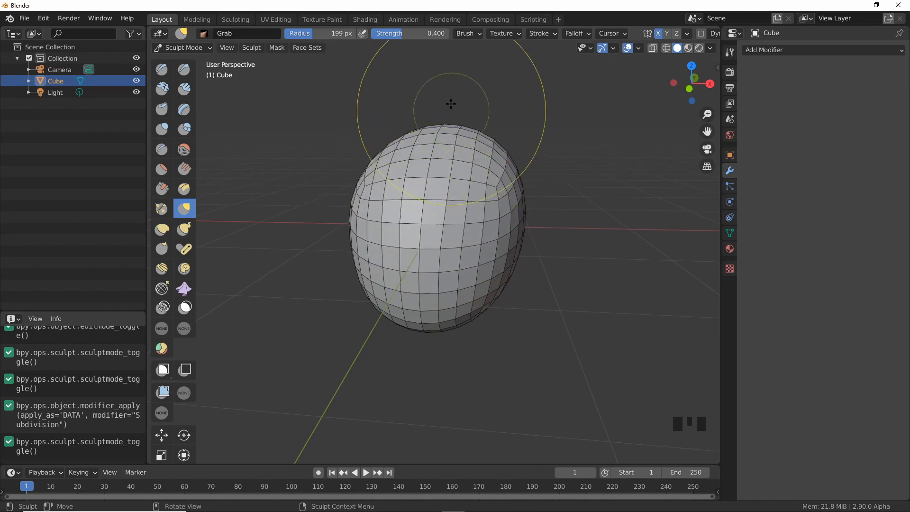
- Look over the Grab brush's settings and pull the rounded mesh slightly with the brush
click(482, 33)
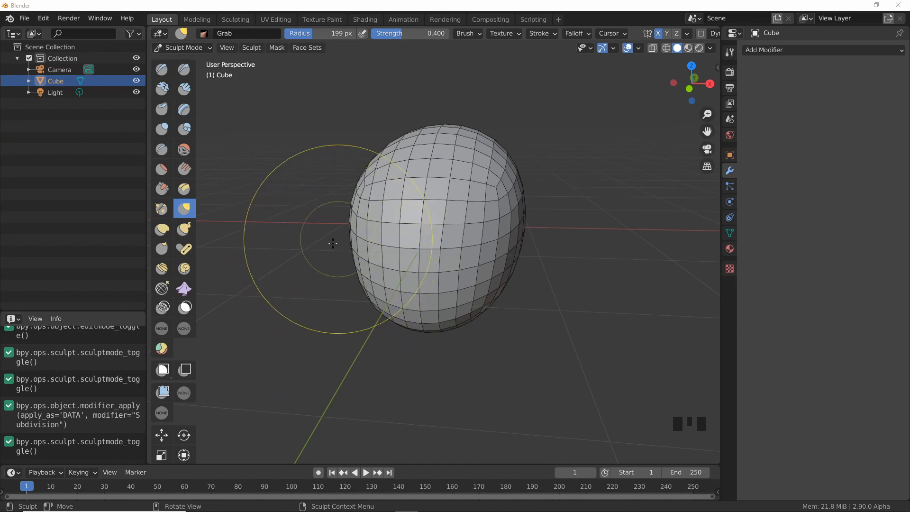
click(266, 153)
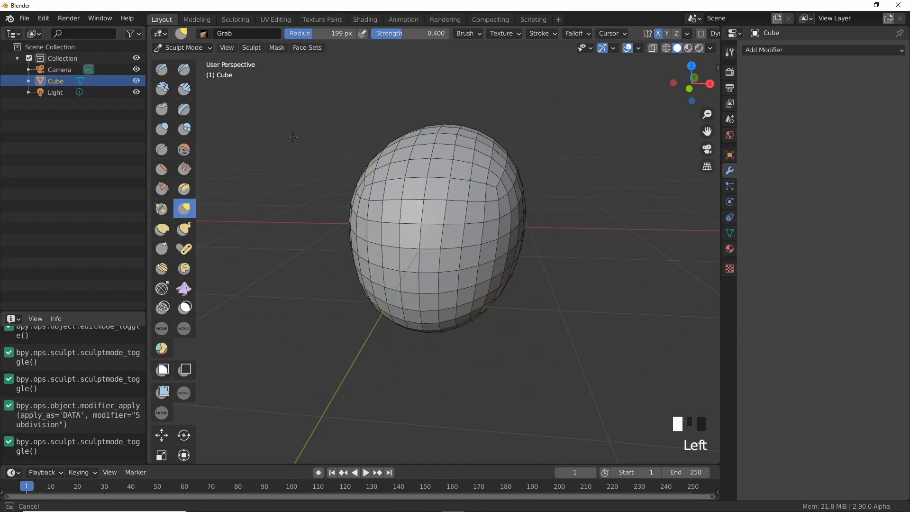
middle_drag(420, 272, 401, 263)
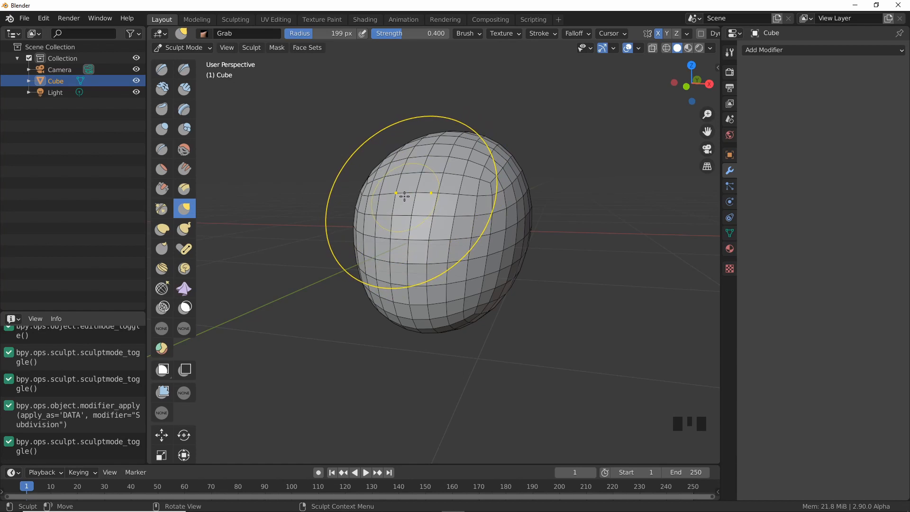
click(466, 34)
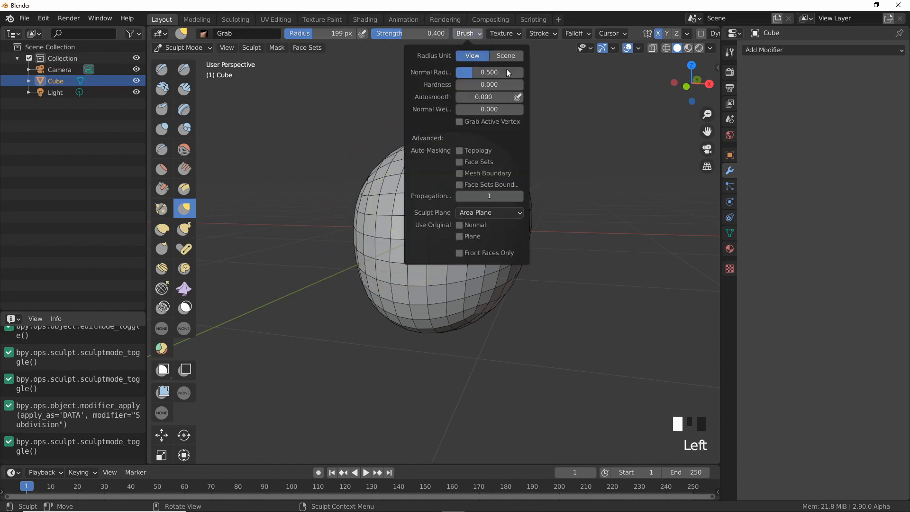
mouse_move(442, 244)
mouse_down()
mouse_move(463, 216)
mouse_move(467, 148)
mouse_move(441, 240)
mouse_up()
mouse_move(440, 240)
middle_down()
mouse_move(443, 224)
mouse_move(453, 231)
mouse_move(456, 219)
mouse_move(435, 225)
middle_up()
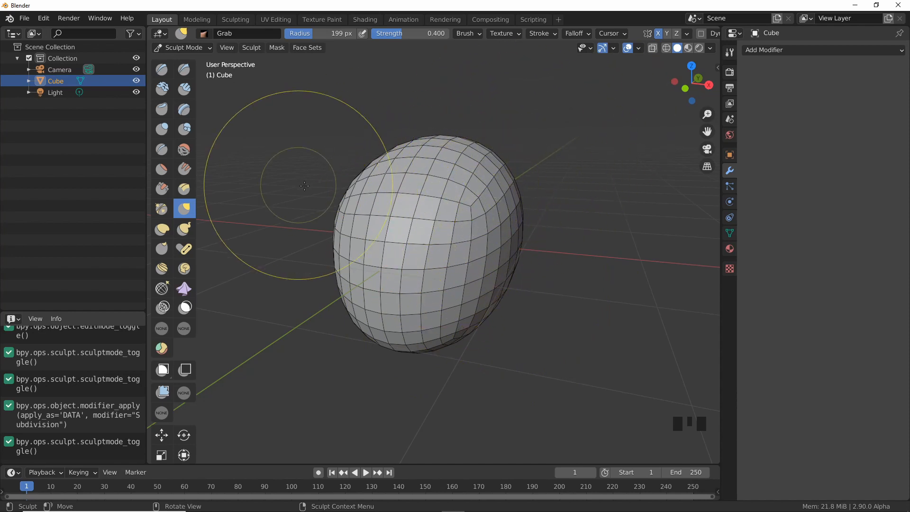
- Switch to the SculptDraw brush and reduce its radius to 109 px
click(162, 69)
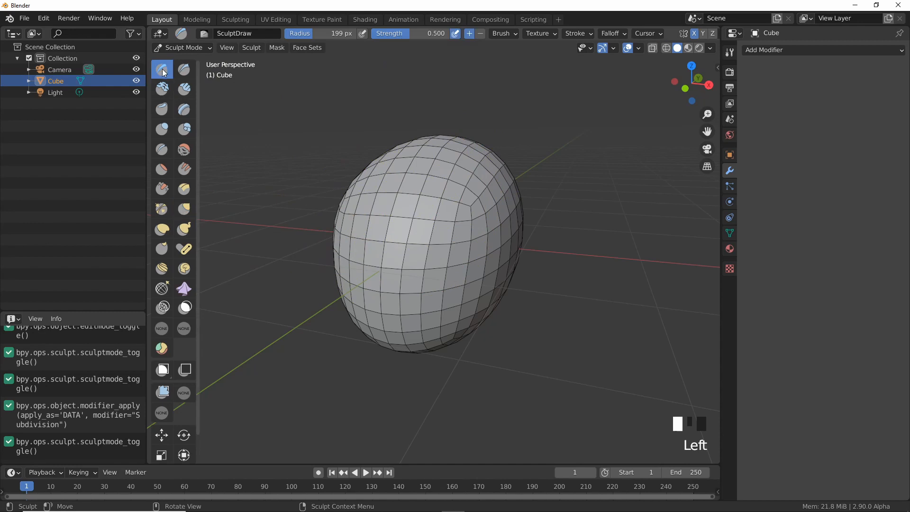
key(f)
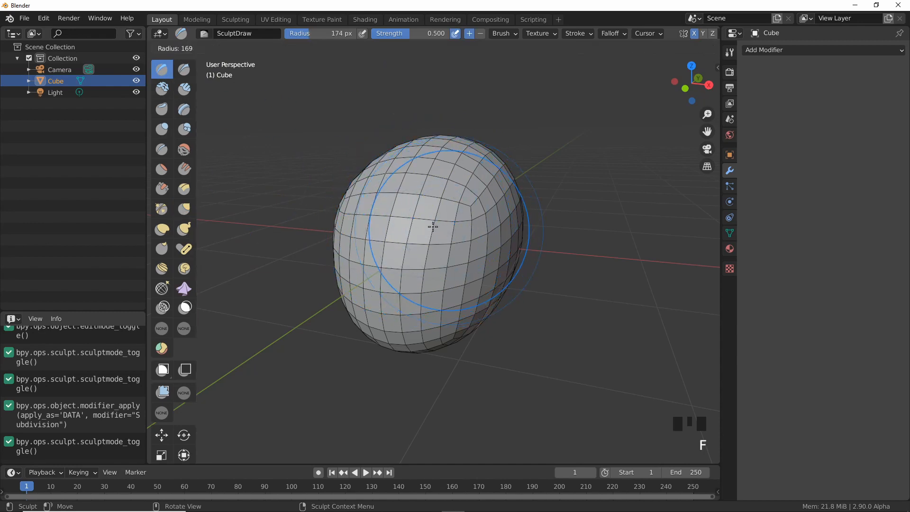
click(406, 229)
middle_drag(439, 234, 428, 216)
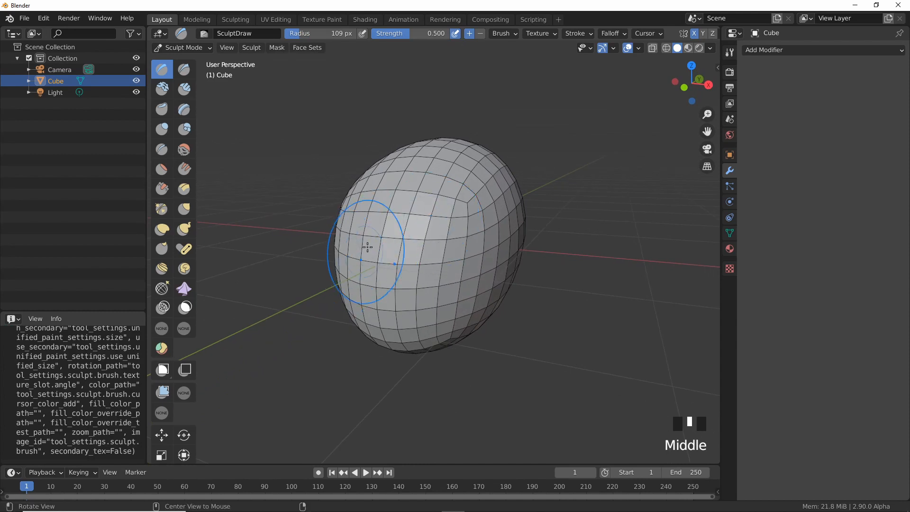
- Enable Dyntopo on the mesh, accepting the loss of vertex data, and open its detail settings
middle_drag(684, 37, 539, 36)
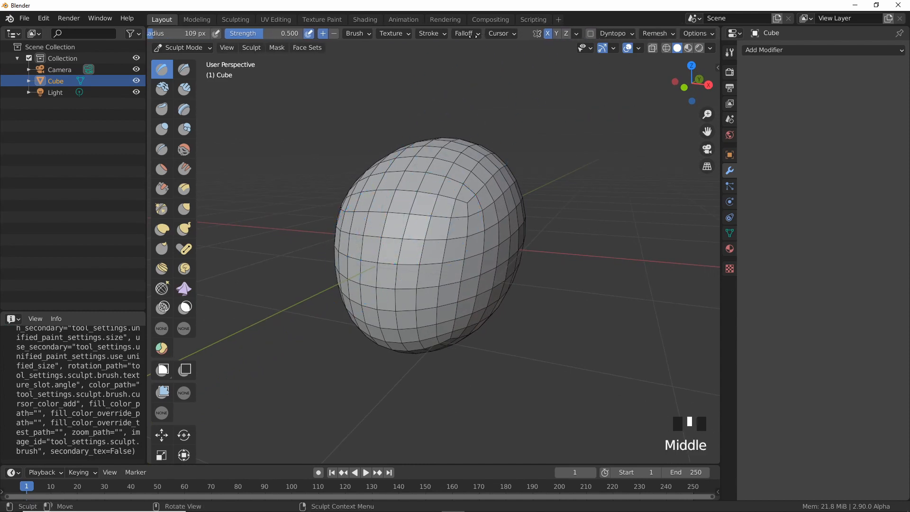
click(602, 35)
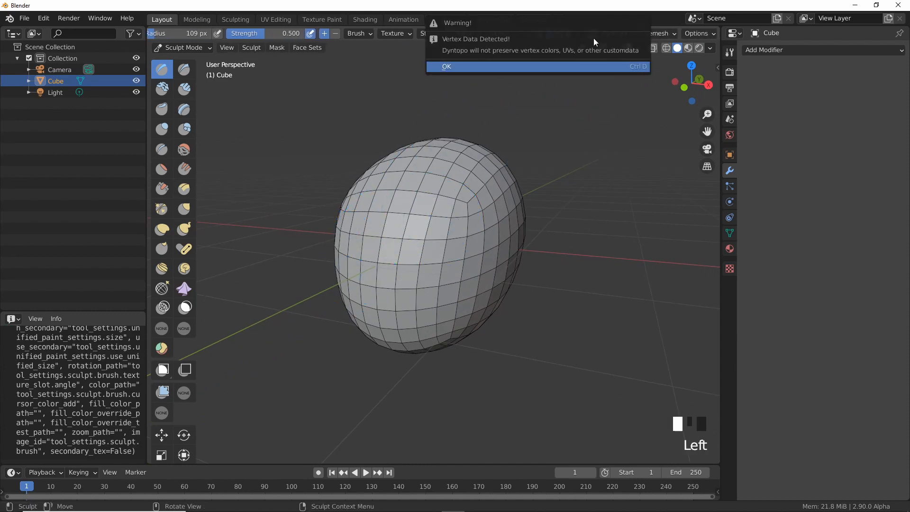
click(578, 66)
click(634, 34)
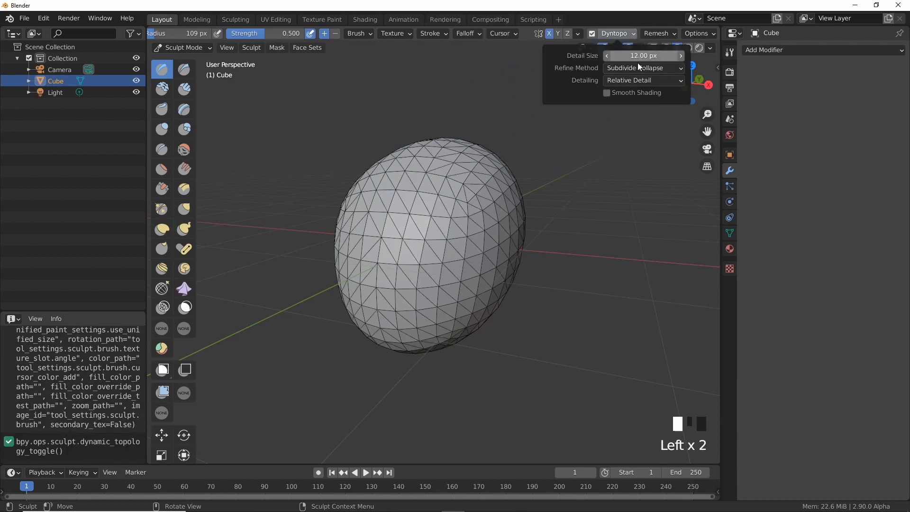
- Set the Dyntopo detailing to Constant Detail with a resolution of 50
click(634, 34)
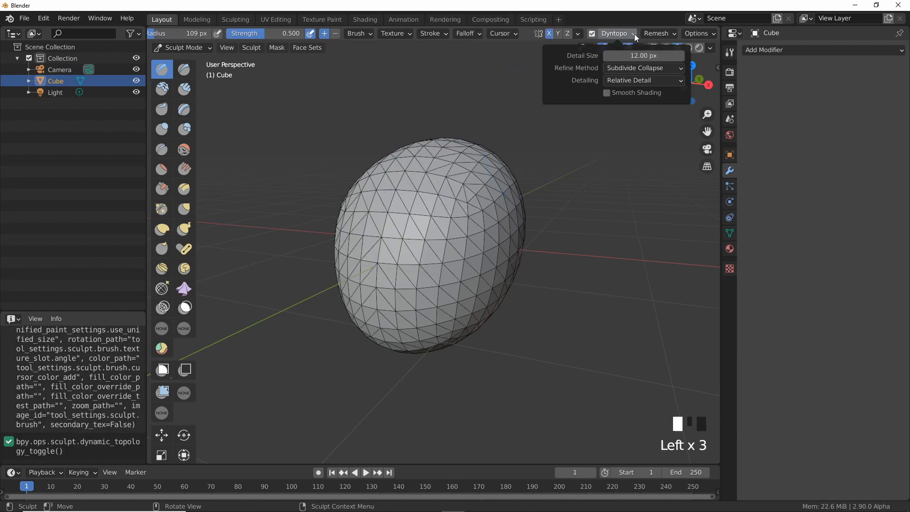
click(642, 81)
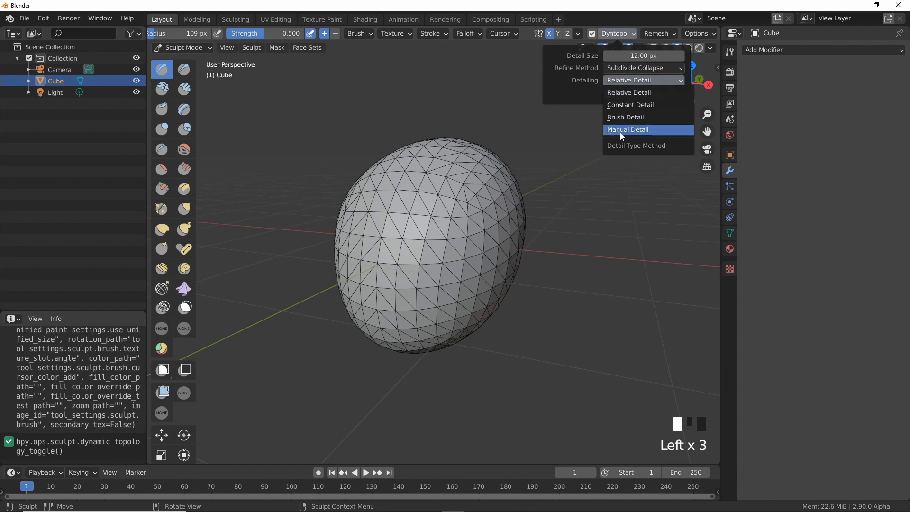
click(632, 106)
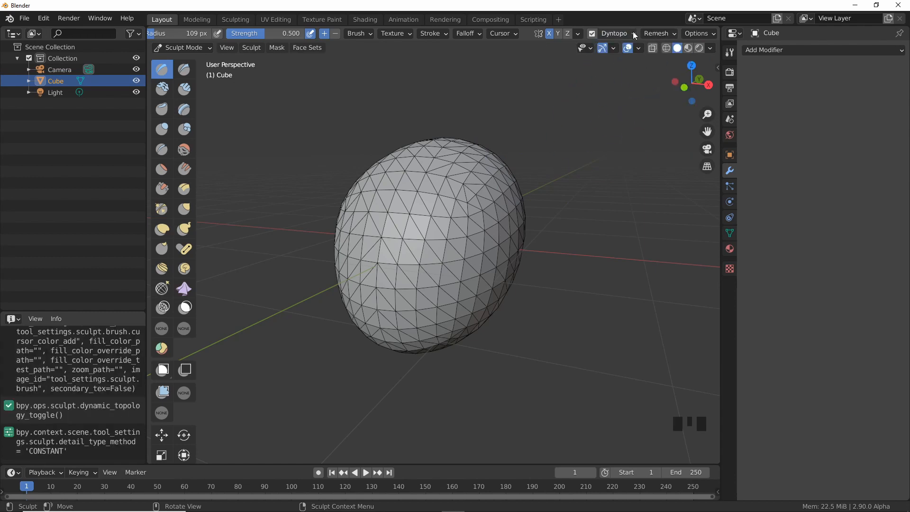
click(635, 34)
text(5)
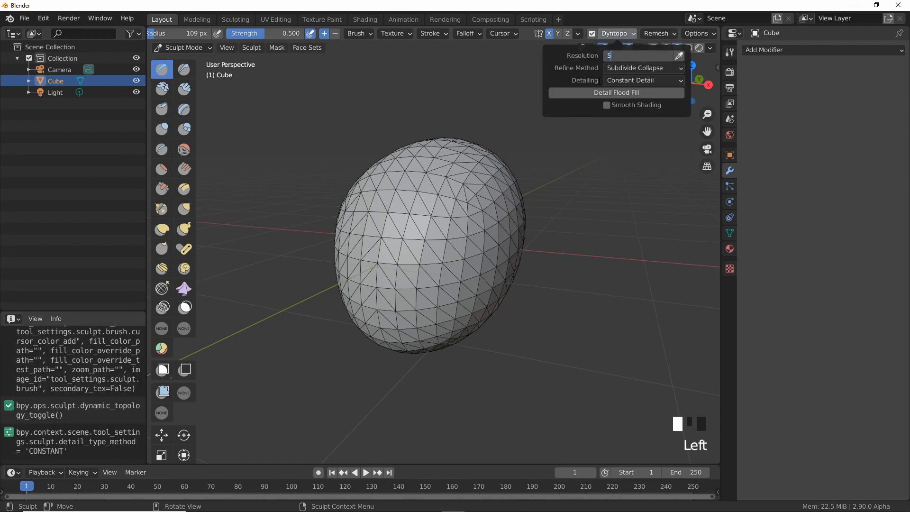
text(0)
key(Return)
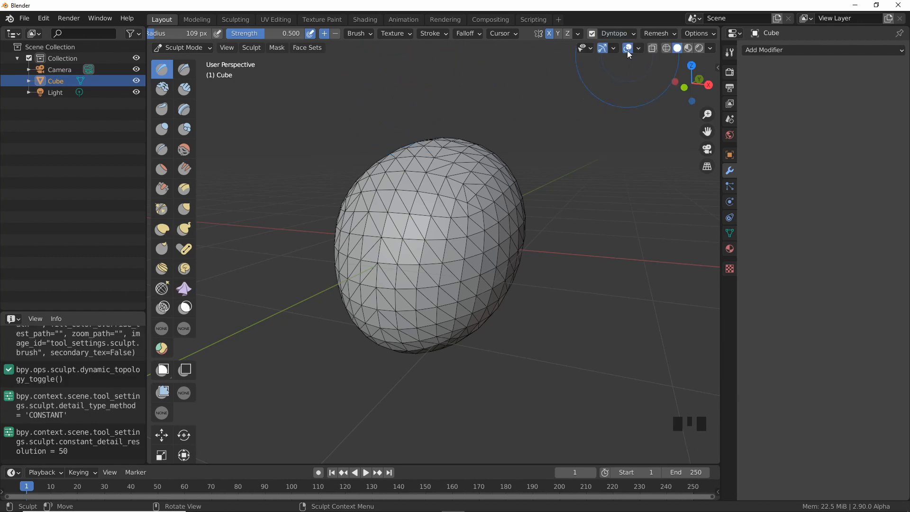
- Flood fill the whole mesh with the constant detail and hide the wireframe overlay
click(634, 35)
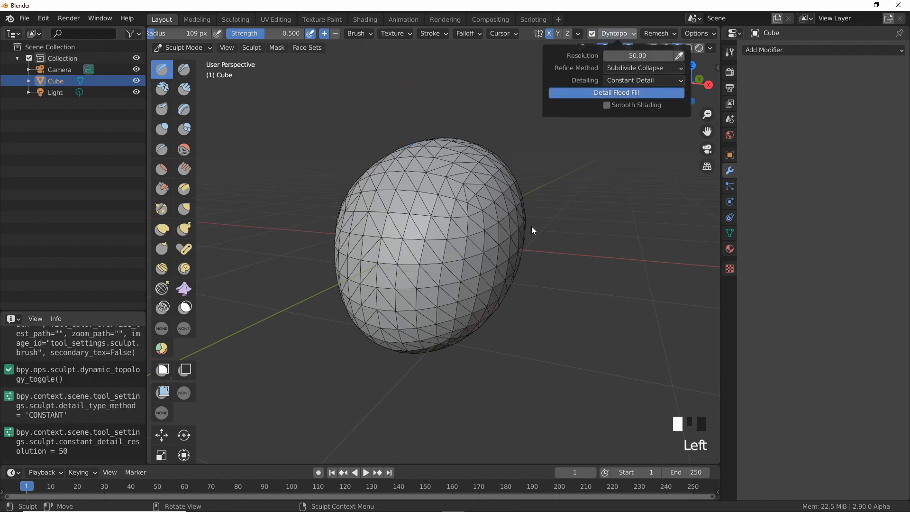
middle_drag(436, 233, 465, 220)
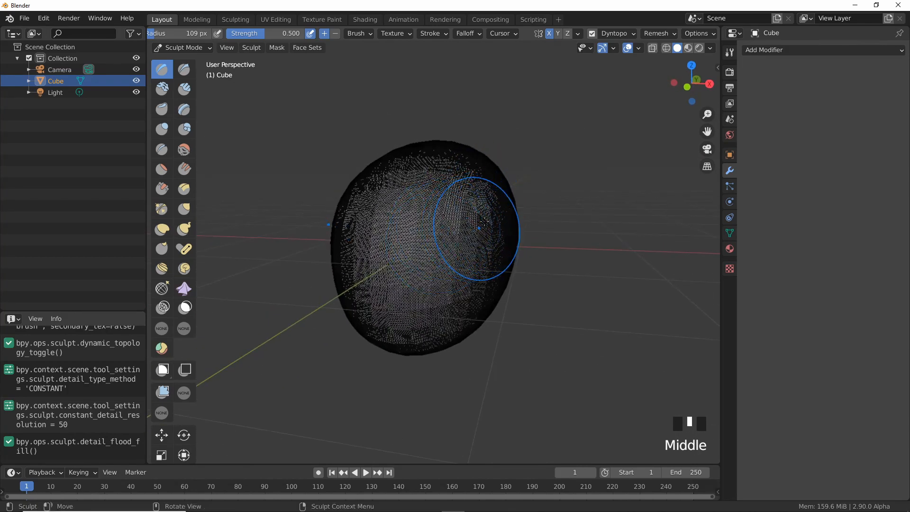
key(q)
click(465, 211)
mouse_move(431, 301)
middle_down()
mouse_move(451, 238)
mouse_move(378, 213)
middle_up()
- Try Draw and smoothing strokes on the front of the rounded mesh, undoing the attempts
mouse_move(428, 251)
mouse_down()
mouse_move(467, 179)
mouse_move(434, 279)
mouse_move(451, 234)
mouse_up()
key(ctrl+z)
mouse_move(442, 275)
shift+mouse_down()
mouse_move(479, 185)
mouse_move(454, 252)
shift+mouse_up()
key(ctrl+z)
mouse_move(440, 216)
mouse_down()
mouse_move(428, 258)
mouse_move(465, 167)
mouse_move(443, 230)
mouse_up()
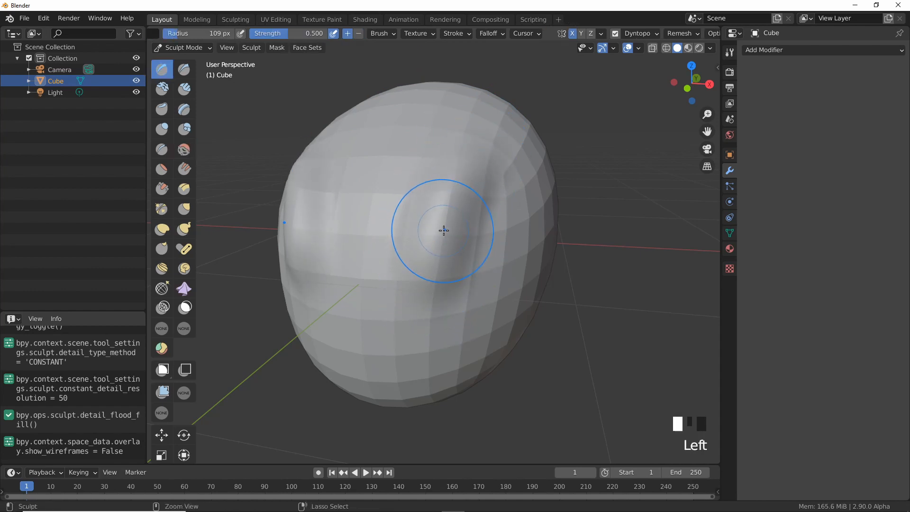
key(ctrl+z)
- Smooth out the faceted areas on the front of the mesh while keeping the Draw brush active
mouse_move(406, 255)
middle_down()
mouse_move(423, 283)
mouse_move(415, 255)
middle_up()
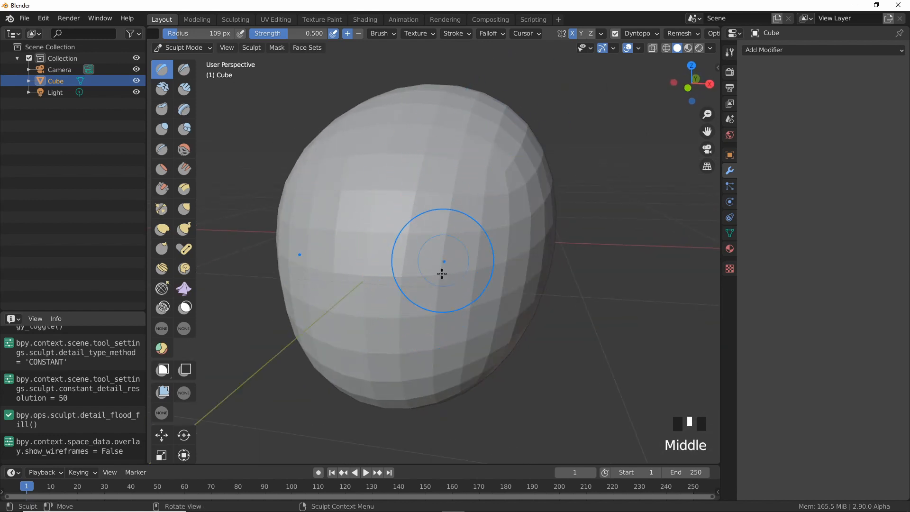
middle_drag(469, 173, 470, 126)
mouse_move(413, 310)
middle_down()
mouse_move(468, 220)
mouse_move(432, 209)
middle_up()
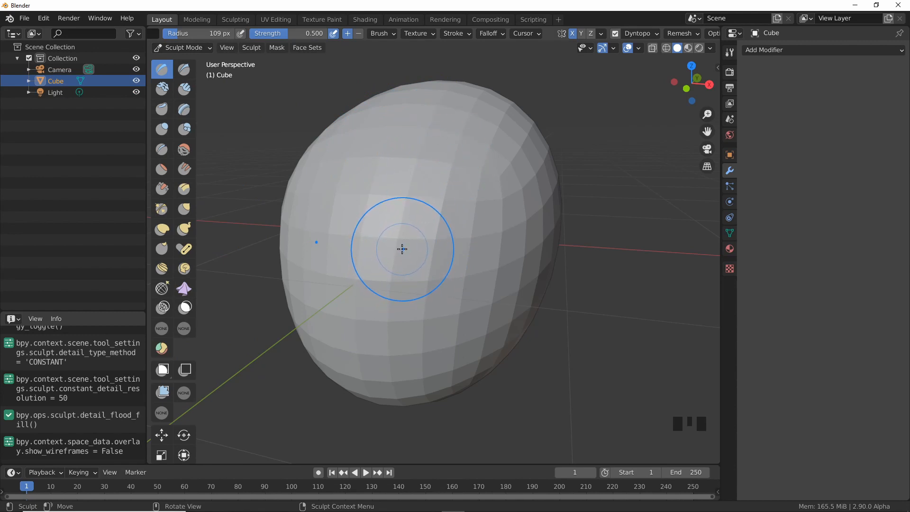
shift+drag(402, 246, 425, 194)
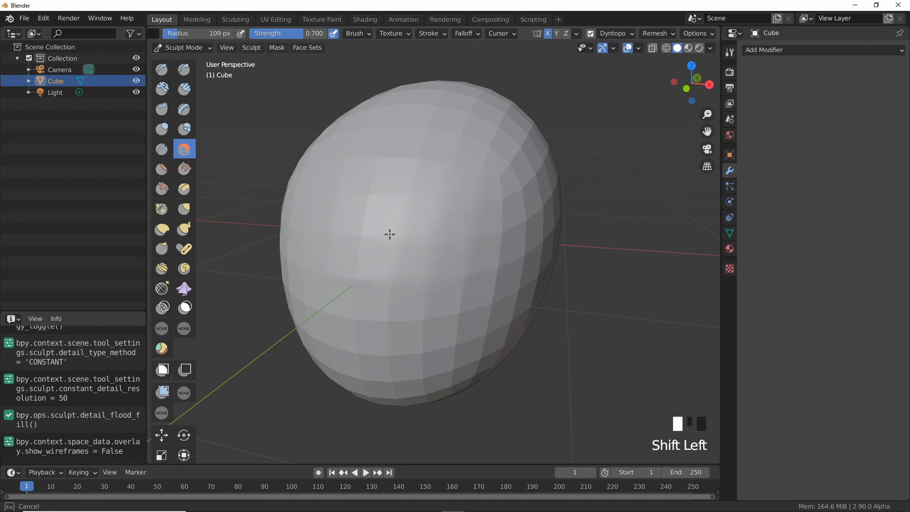
shift+drag(385, 166, 351, 202)
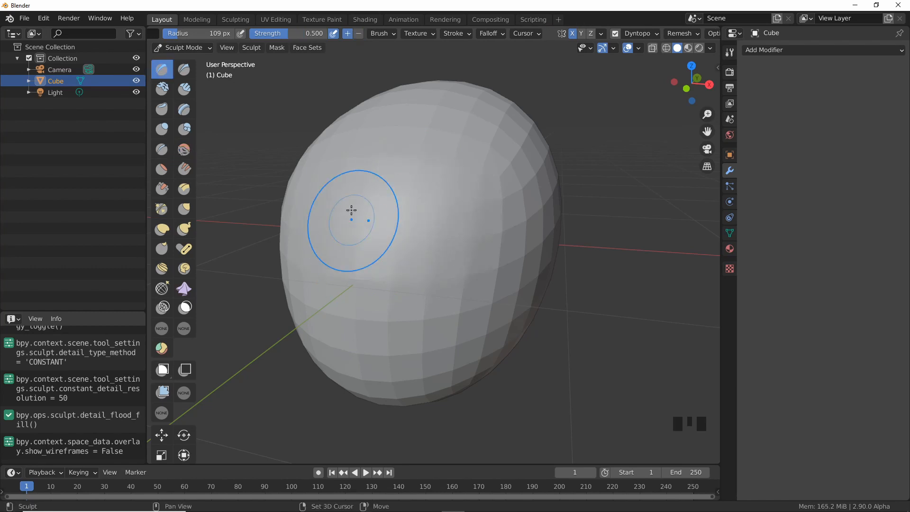
- Switch to the Smooth brush and even out the remaining facets across the front of the mesh
click(185, 149)
drag(386, 298, 404, 297)
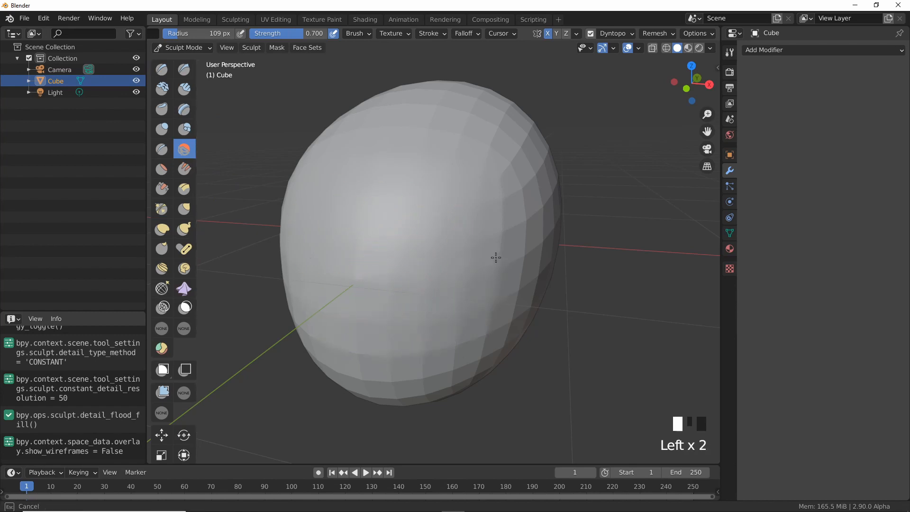
mouse_move(500, 166)
mouse_down()
mouse_move(402, 267)
mouse_move(314, 220)
mouse_up()
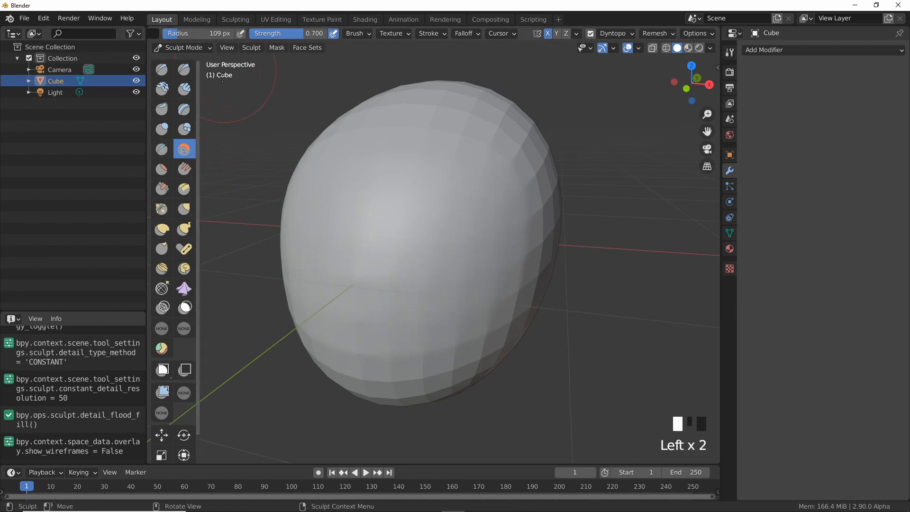
- Switch to the Inflate brush and use temporary smoothing on the facets along the mesh's side
click(164, 128)
mouse_move(471, 217)
middle_down()
mouse_move(370, 207)
mouse_move(467, 224)
middle_up()
mouse_move(511, 215)
mouse_down()
mouse_move(499, 219)
mouse_move(502, 246)
mouse_move(510, 161)
mouse_move(513, 236)
mouse_up()
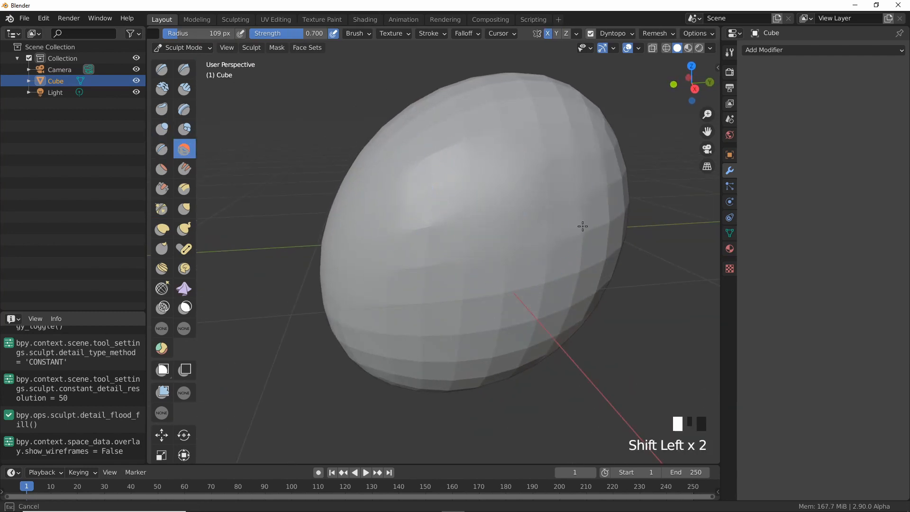
middle_drag(404, 338, 458, 256)
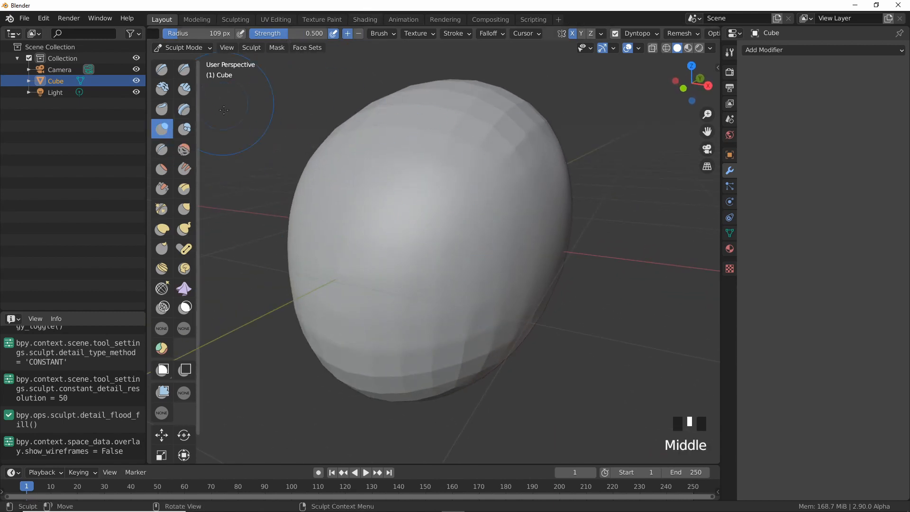
- Switch to the Draw brush with a 24 px radius and sculpt several curved ridges across the mirrored upper front
click(164, 74)
mouse_move(410, 167)
middle_down()
mouse_move(429, 205)
mouse_move(408, 226)
mouse_move(416, 229)
middle_up()
key(f)
click(407, 230)
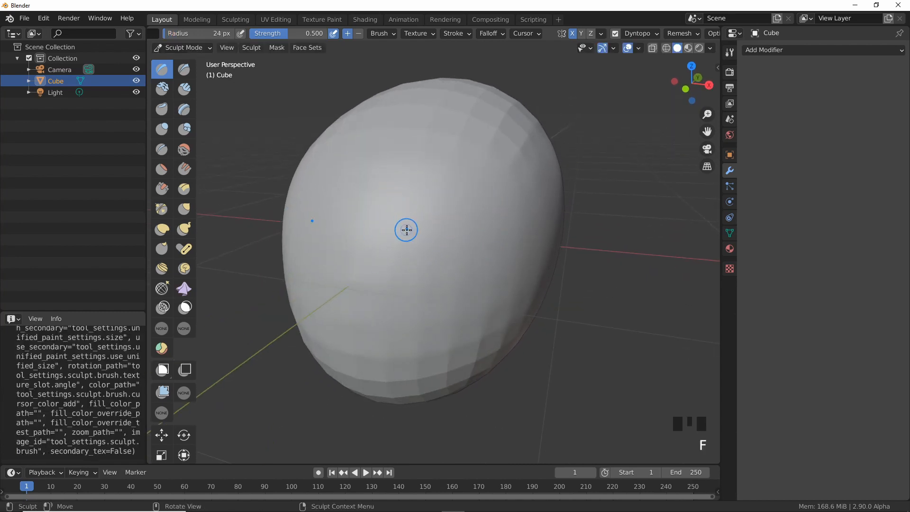
mouse_move(373, 242)
mouse_down()
mouse_move(422, 203)
mouse_move(498, 211)
mouse_up()
drag(394, 269, 557, 238)
drag(379, 215, 540, 154)
drag(375, 187, 444, 162)
- Enlarge the Draw brush radius to 163 px and try raising large bulges over the ridges, undoing each attempt
mouse_move(429, 233)
middle_down()
mouse_move(448, 211)
mouse_move(452, 221)
mouse_move(478, 203)
mouse_move(450, 230)
middle_up()
key(f)
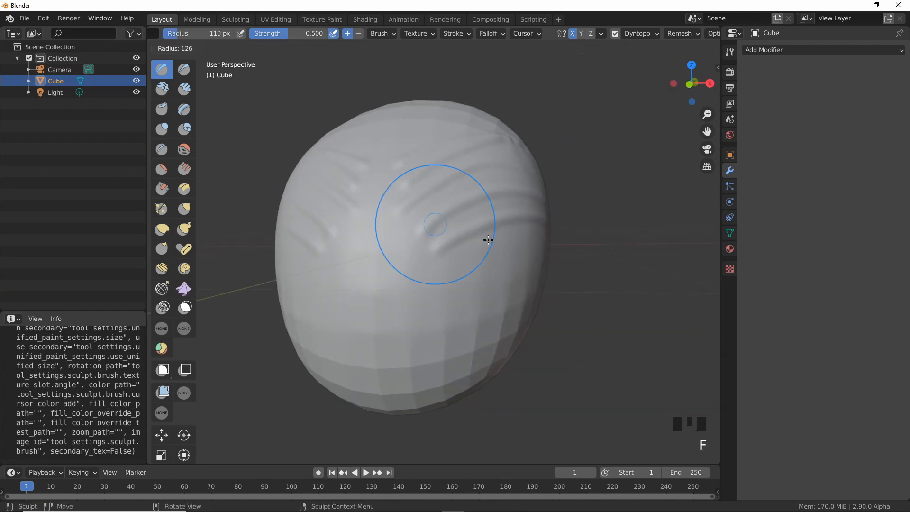
click(458, 207)
mouse_move(458, 206)
mouse_down()
mouse_move(426, 235)
mouse_move(457, 230)
mouse_up()
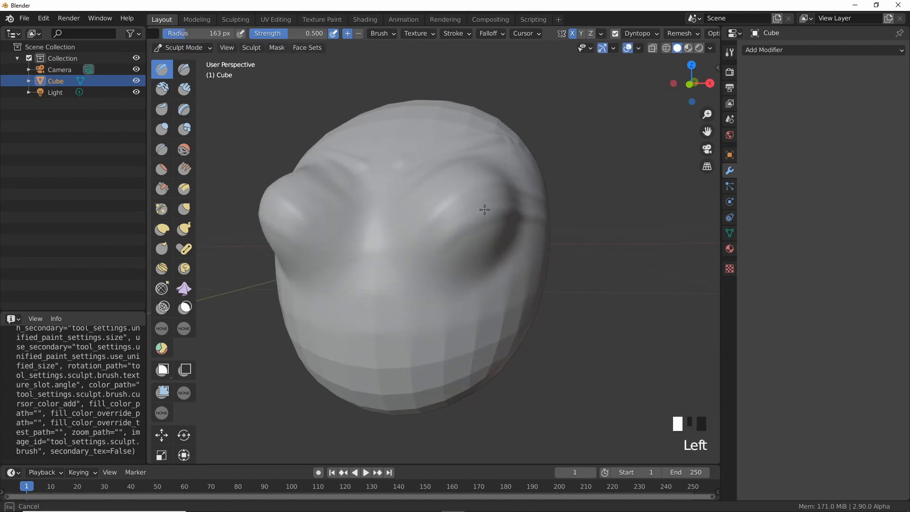
mouse_move(457, 229)
middle_down()
mouse_move(532, 223)
mouse_move(432, 229)
middle_up()
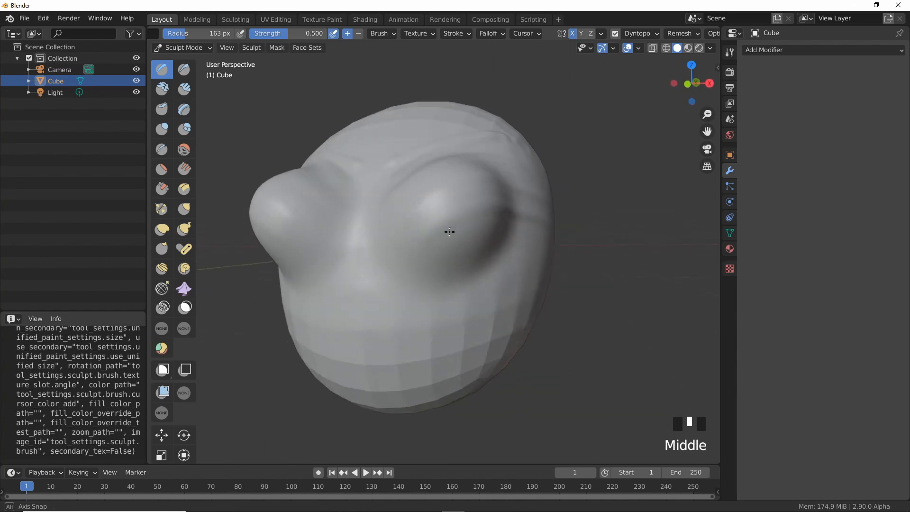
key(ctrl+z)
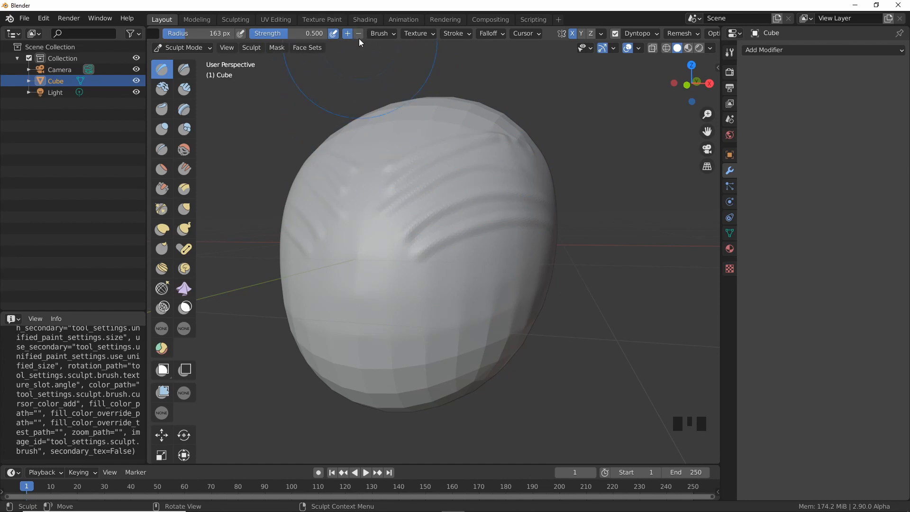
mouse_move(422, 232)
mouse_down()
mouse_move(467, 197)
mouse_move(468, 231)
mouse_up()
mouse_move(422, 188)
mouse_down()
mouse_move(419, 255)
mouse_move(452, 204)
mouse_up()
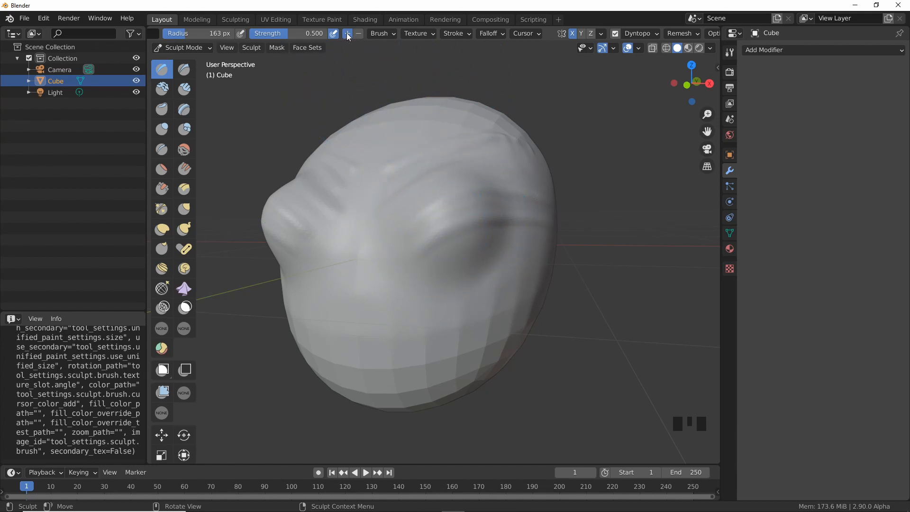
key(ctrl+z)
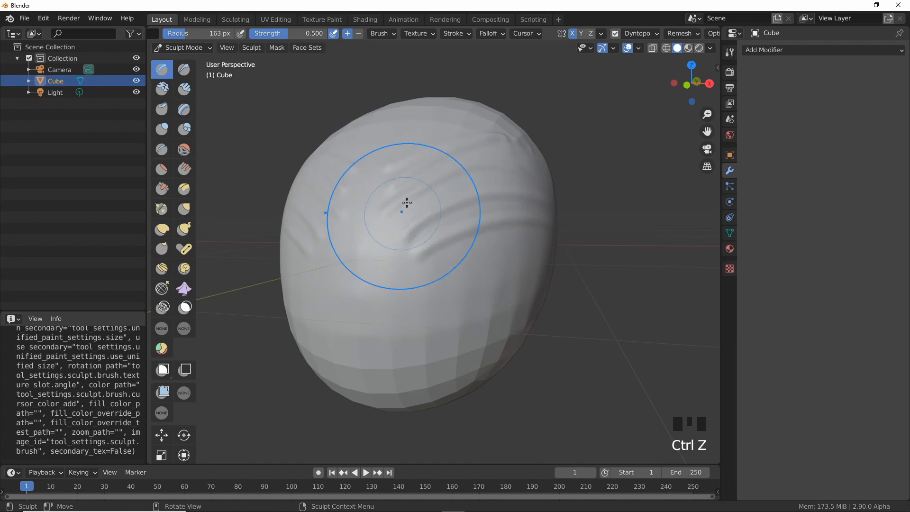
- Set the Draw brush direction to Subtract, try carving a dent over the ridges, and undo the stroke
click(359, 33)
mouse_move(455, 225)
mouse_down()
mouse_move(427, 209)
mouse_move(457, 219)
mouse_move(404, 266)
mouse_up()
mouse_move(405, 266)
middle_down()
mouse_move(442, 259)
mouse_move(422, 252)
middle_up()
key(ctrl+z)
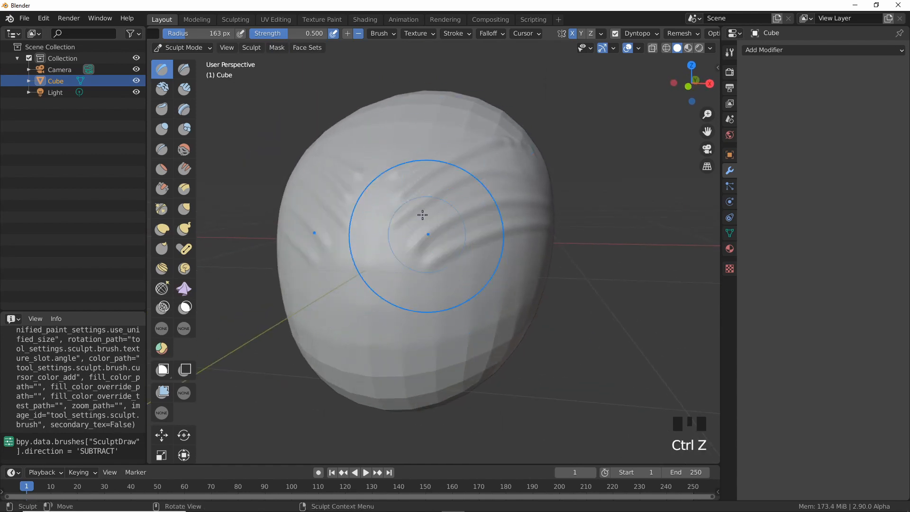
- With Clay Strips at a 93 px radius, build a raised strip across the ridges and carve an inverted strip below it
middle_drag(431, 229, 423, 211)
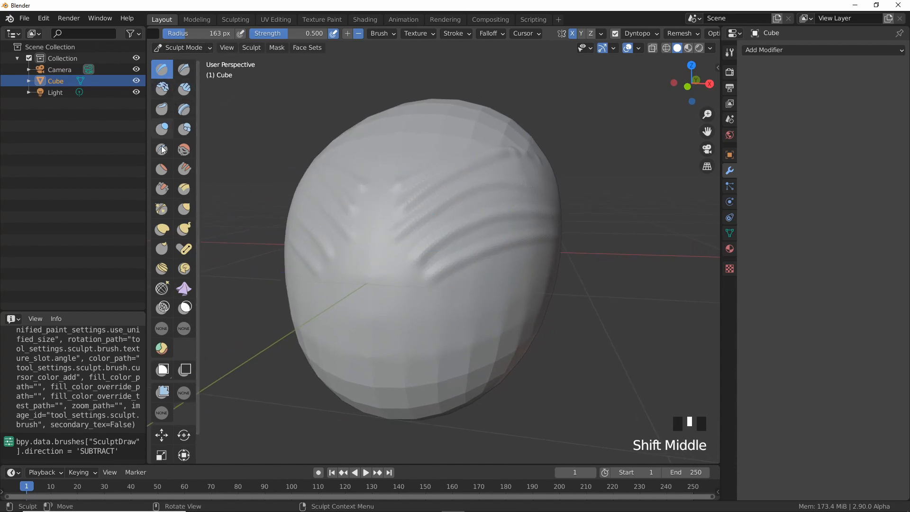
click(183, 89)
key(f)
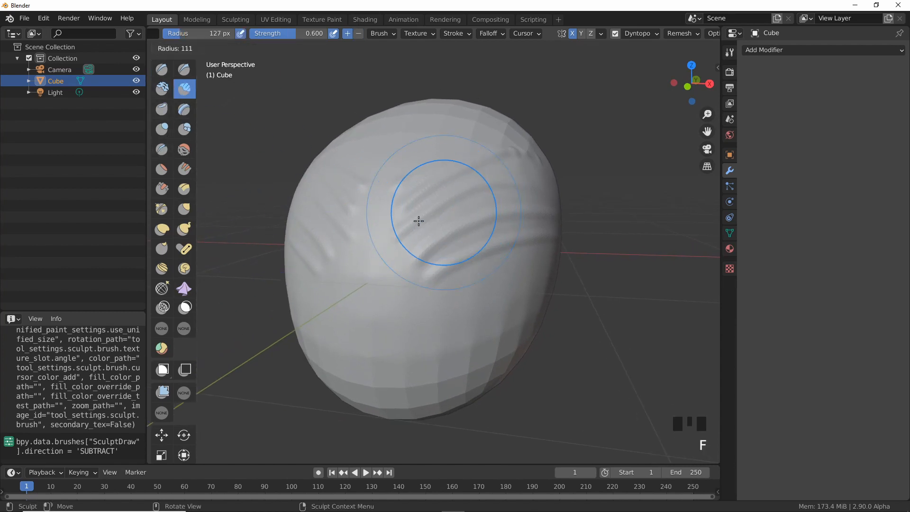
click(397, 243)
mouse_move(397, 243)
mouse_down()
mouse_move(431, 199)
mouse_move(468, 183)
mouse_up()
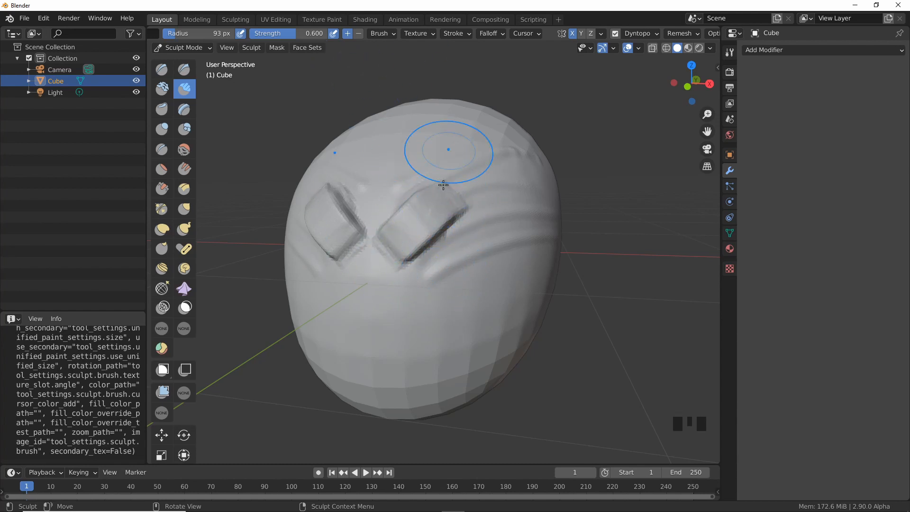
mouse_move(447, 264)
ctrl+mouse_down()
mouse_move(469, 253)
mouse_move(462, 274)
mouse_move(443, 256)
ctrl+mouse_up()
mouse_move(443, 256)
middle_down()
mouse_move(386, 248)
mouse_move(487, 256)
mouse_move(445, 258)
mouse_move(406, 213)
middle_up()
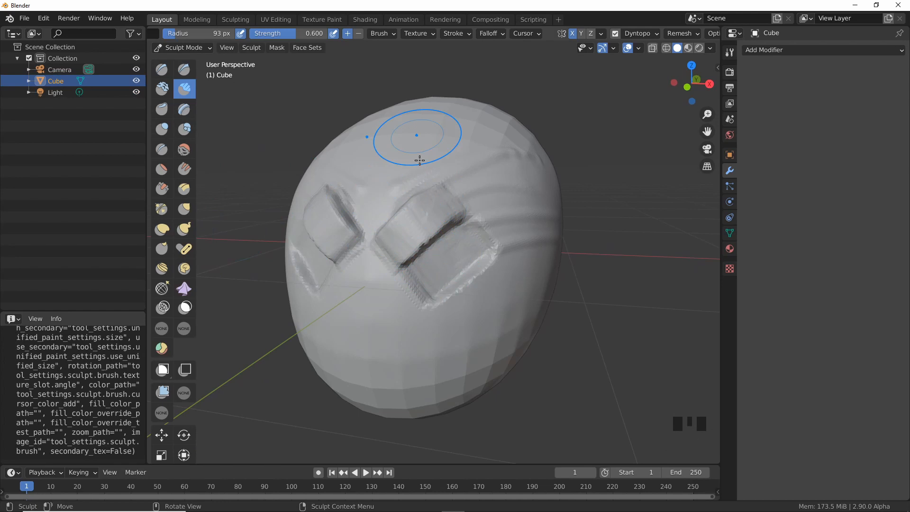
- Smooth the raised and carved clay strips and the surrounding ridges
mouse_move(463, 264)
shift+mouse_down()
mouse_move(455, 294)
mouse_move(508, 231)
shift+mouse_up()
shift+drag(406, 266, 411, 190)
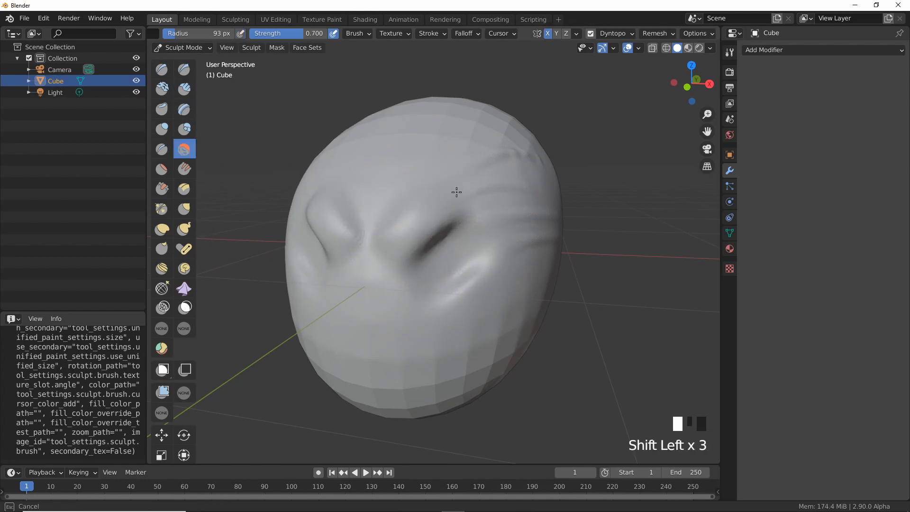
shift+drag(505, 268, 520, 233)
- Try out the Crease and Draw brush selections and settle on the Draw Sharp brush
middle_drag(395, 232, 387, 231)
click(165, 150)
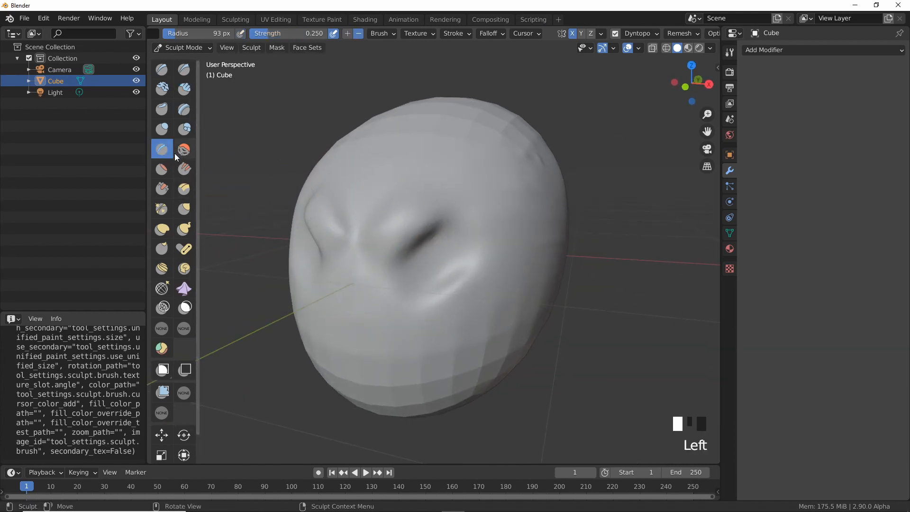
click(184, 72)
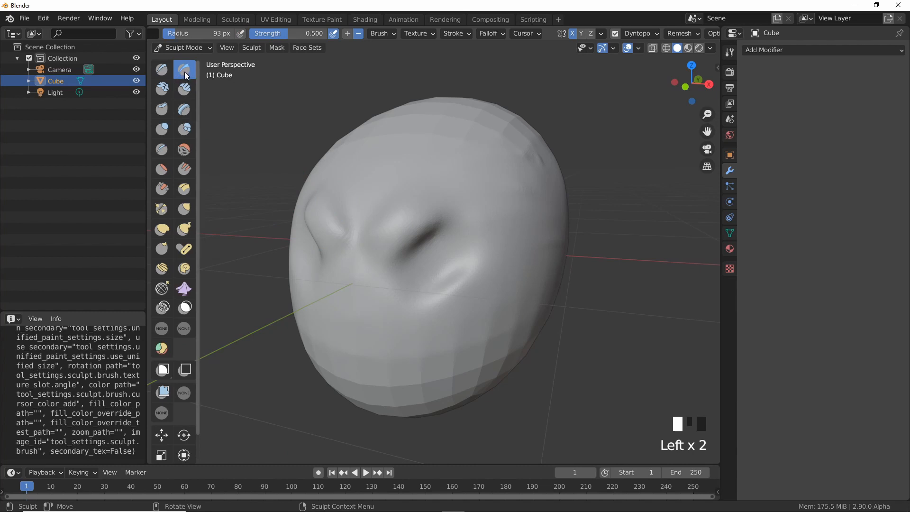
click(161, 69)
click(182, 72)
mouse_move(416, 209)
middle_down()
mouse_move(413, 218)
mouse_move(479, 203)
middle_up()
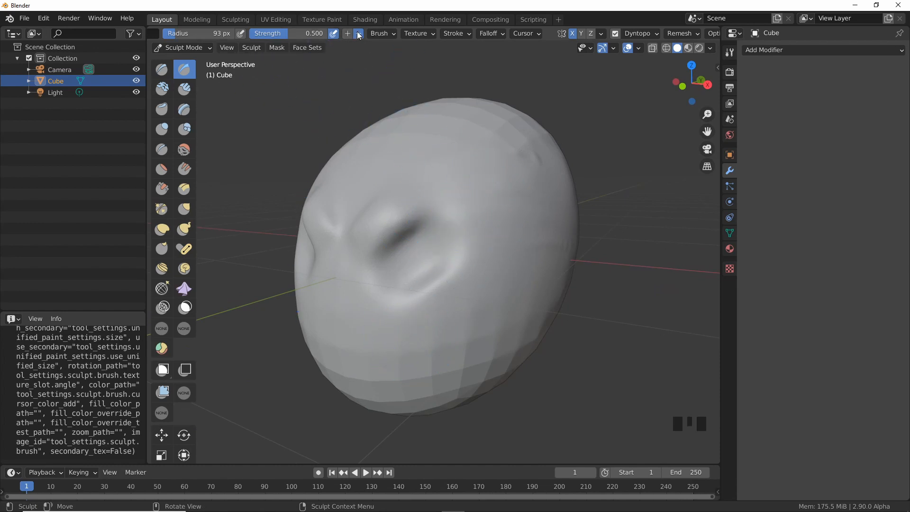
- Carve sharp grooves around the brow, cheeks and lower front of the mesh with Draw Sharp in Subtract direction
drag(425, 175, 434, 190)
mouse_move(540, 172)
mouse_down()
mouse_move(442, 192)
mouse_move(418, 322)
mouse_move(349, 353)
mouse_move(470, 295)
mouse_move(520, 229)
mouse_up()
drag(422, 350, 511, 247)
mouse_move(430, 338)
mouse_down()
mouse_move(505, 253)
mouse_move(428, 333)
mouse_up()
middle_drag(418, 179, 426, 215)
drag(384, 223, 493, 143)
mouse_move(516, 147)
middle_down()
mouse_move(467, 218)
mouse_move(422, 215)
middle_up()
- Undo the sharp grooves and smoothing strokes back to the unsmoothed clay strips
key(ctrl+z)
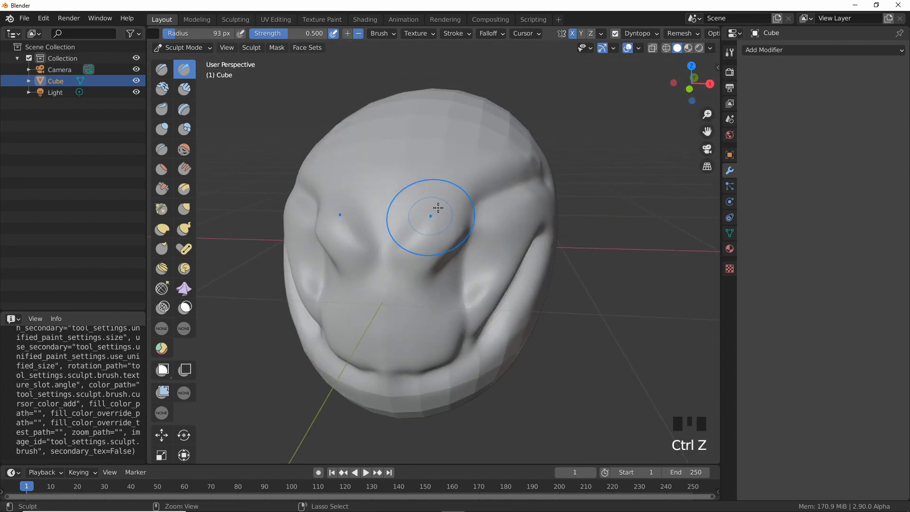
key(ctrl+z)
key(ctrl+z)
key(ctrl+z)
key(ctrl+z)
key(ctrl+z)
key(ctrl+z)
key(ctrl+z)
key(ctrl+z)
key(ctrl+z)
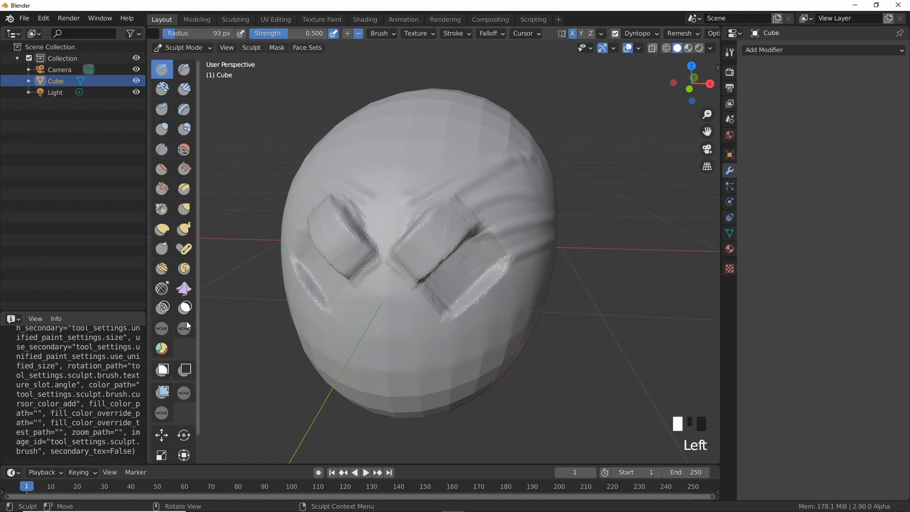
- Carve a dent into the upper forehead area with the Draw brush in Subtract direction
middle_drag(456, 160, 404, 172)
mouse_move(447, 166)
mouse_down()
mouse_move(510, 156)
mouse_move(512, 164)
mouse_up()
middle_drag(484, 176, 479, 118)
- Set the Draw brush direction back to Add and smooth the raised and carved clay strips
click(347, 34)
middle_drag(457, 227, 382, 235)
shift+drag(435, 263, 426, 250)
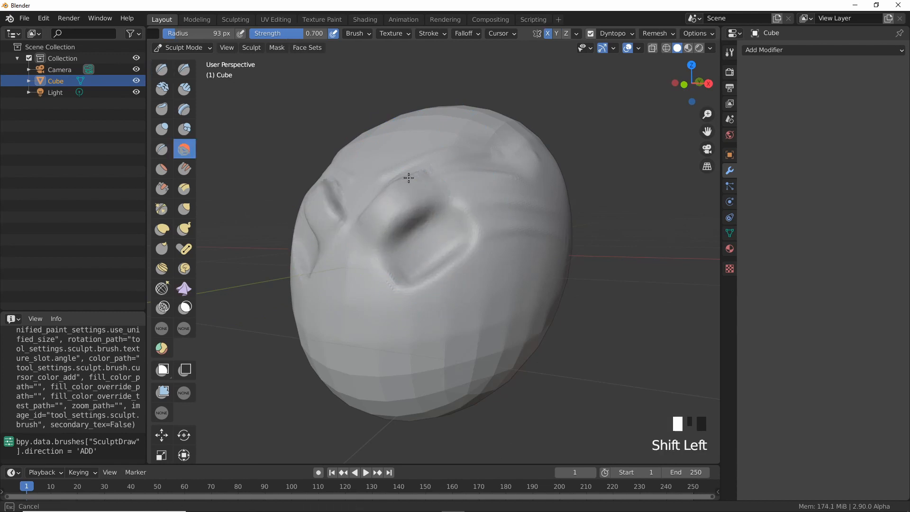
- Smooth another spot on the sculpted mesh and turn on the wireframe overlay for the viewport
shift+drag(356, 346, 353, 342)
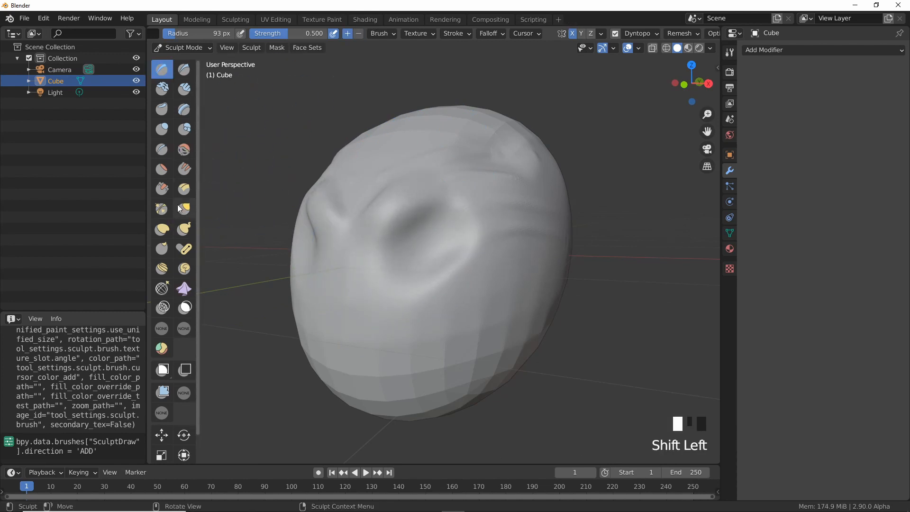
mouse_move(439, 226)
middle_down()
mouse_move(532, 210)
mouse_move(433, 227)
mouse_move(452, 225)
mouse_move(418, 250)
mouse_move(432, 255)
middle_up()
key(q)
click(446, 240)
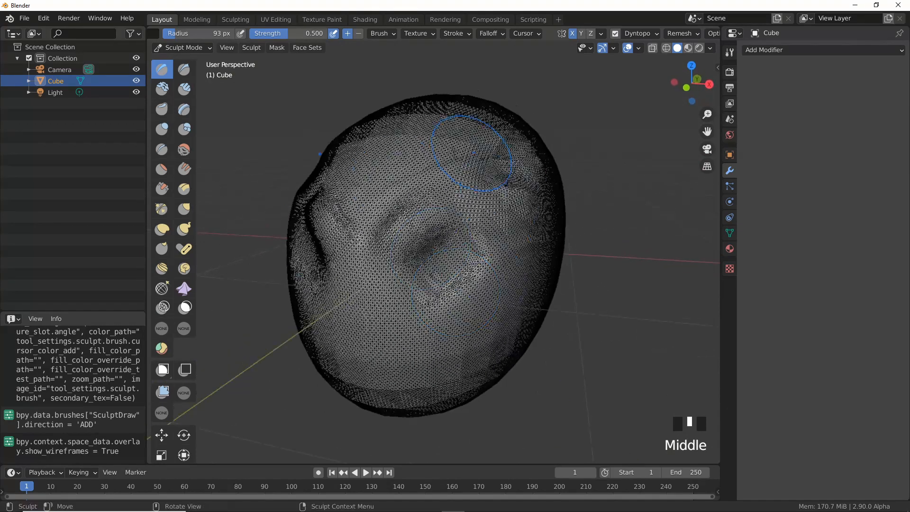
middle_drag(456, 193, 498, 193)
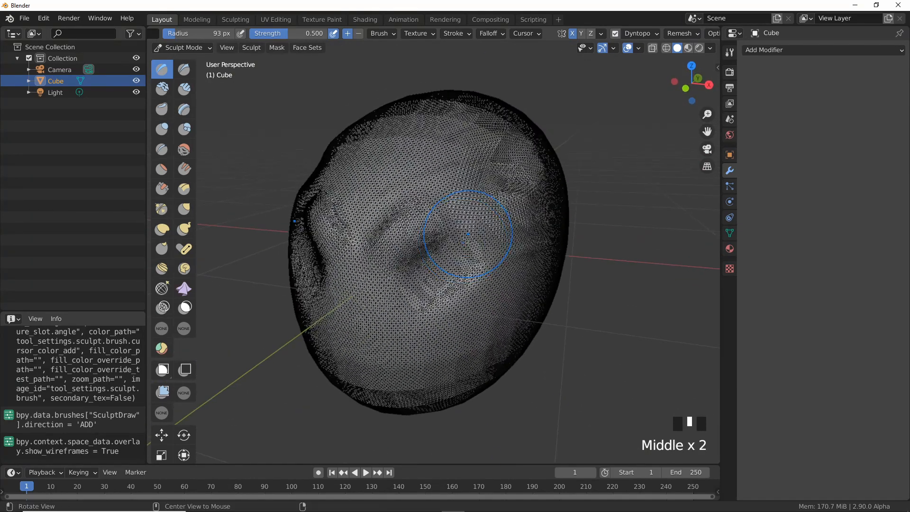
- Disable Dyntopo and voxel-remesh the head with a voxel size of about 0.09 m
click(655, 34)
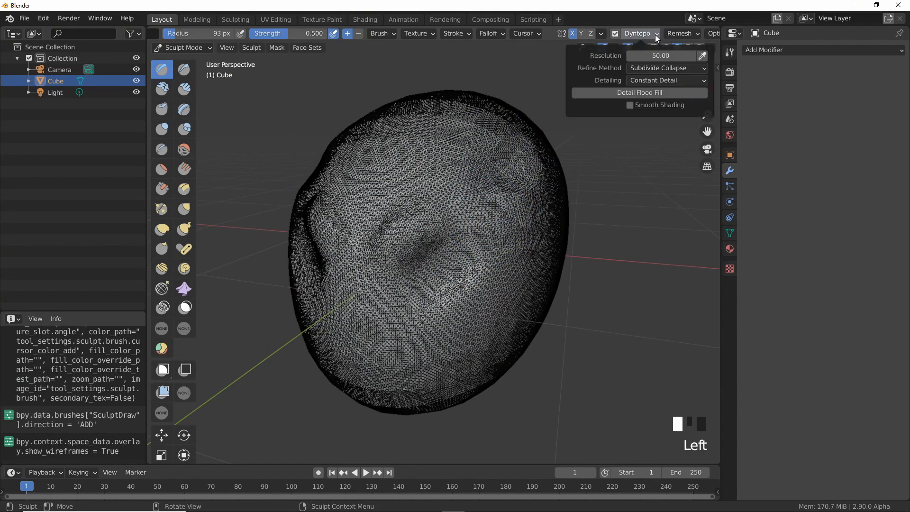
click(616, 34)
middle_drag(469, 244, 479, 186)
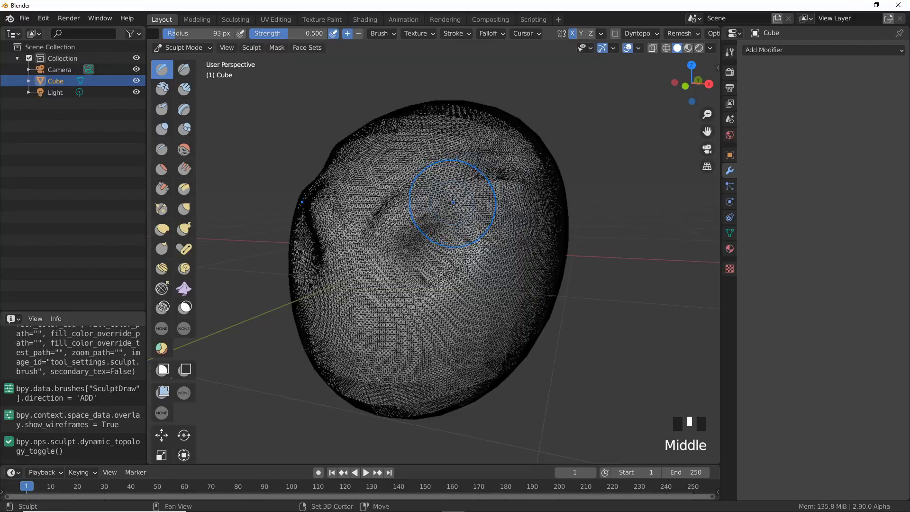
key(shift+r)
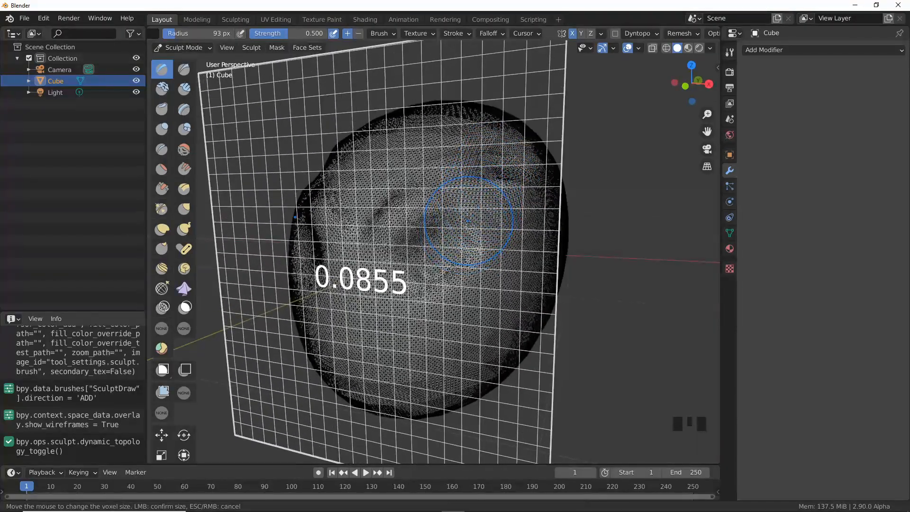
click(468, 227)
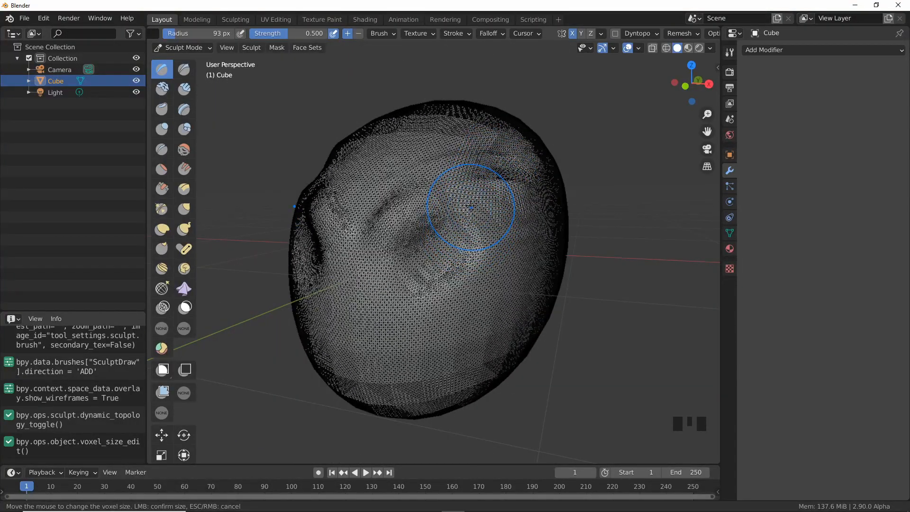
key(ctrl+r)
mouse_move(477, 215)
middle_down()
mouse_move(521, 227)
mouse_move(466, 236)
middle_up()
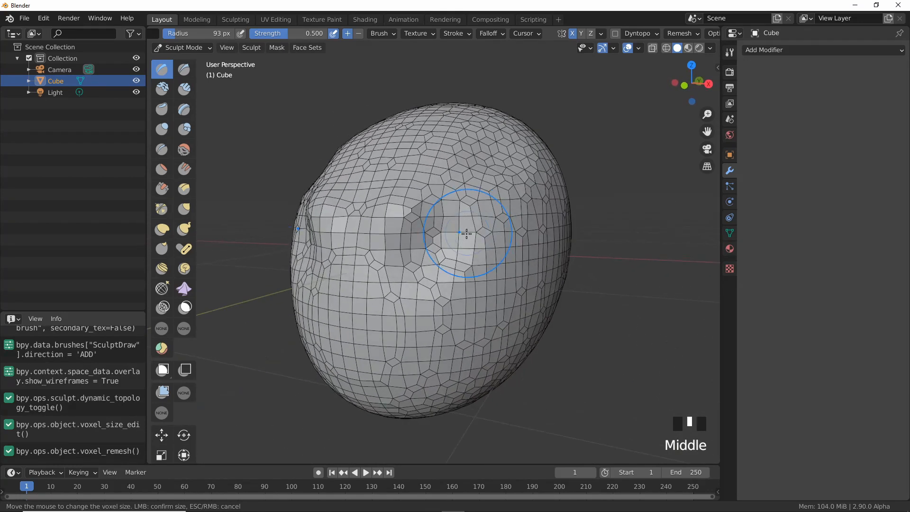
- Voxel-remesh the head more coarsely with the voxel size set to 0.1894 m
key(shift+a)
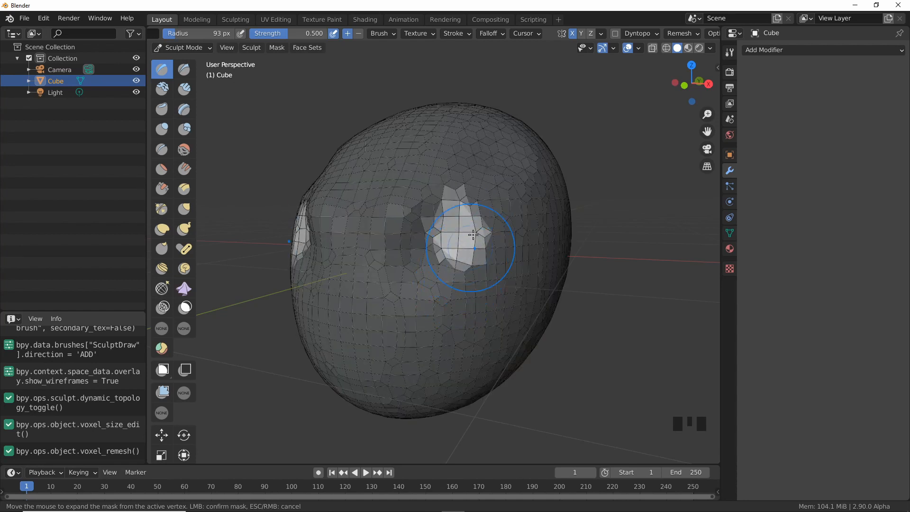
click(453, 246)
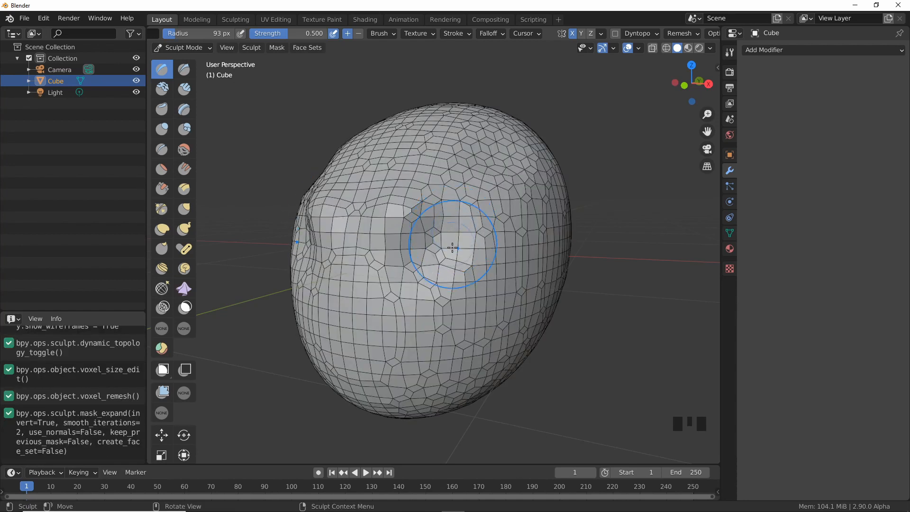
key(shift+r)
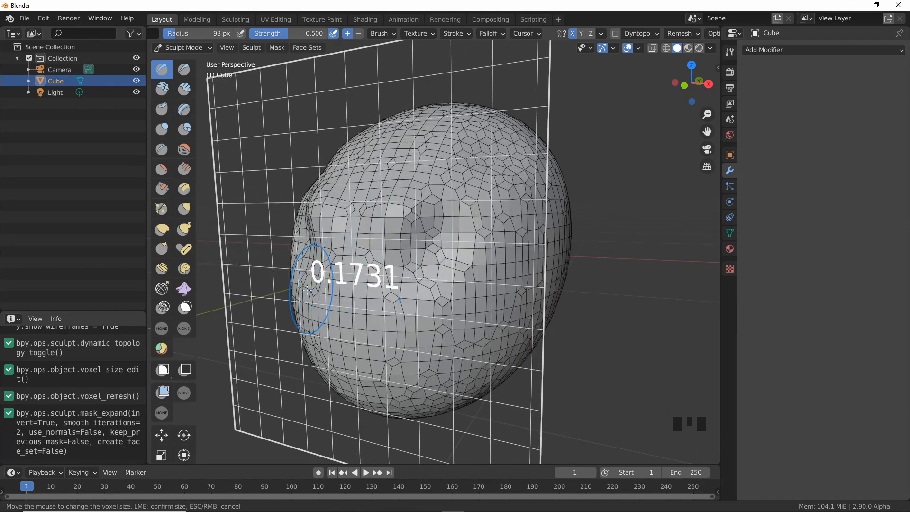
click(284, 306)
key(ctrl+r)
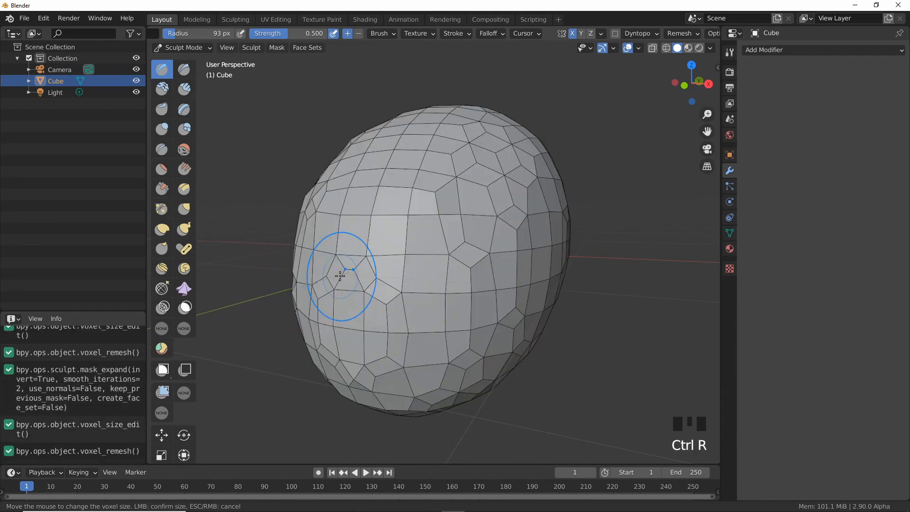
mouse_move(446, 296)
middle_down()
mouse_move(431, 278)
mouse_move(404, 282)
mouse_move(428, 275)
mouse_move(433, 248)
mouse_move(425, 241)
middle_up()
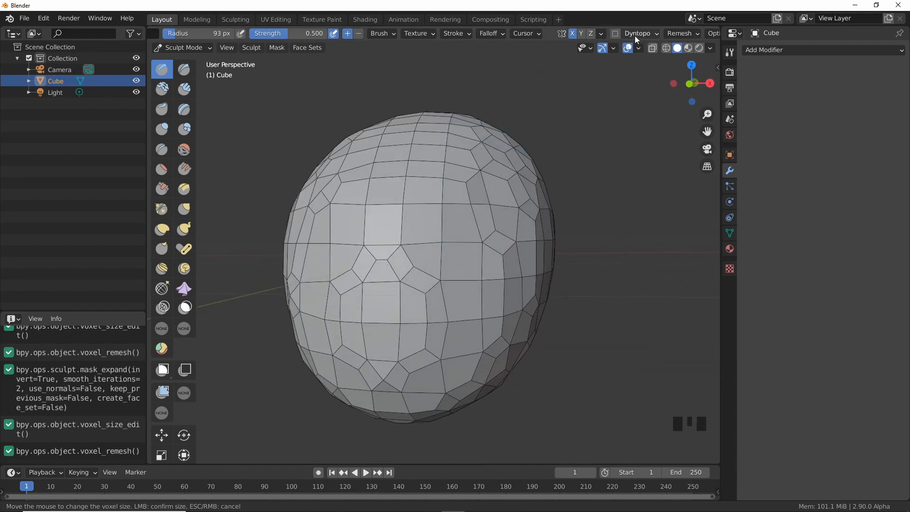
- Enable Preserve Volume in the voxel remesh settings
click(697, 37)
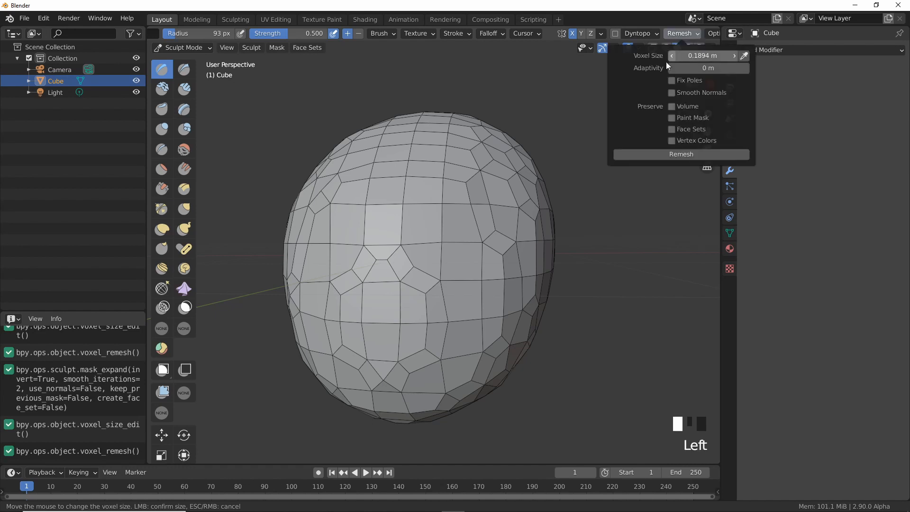
click(672, 107)
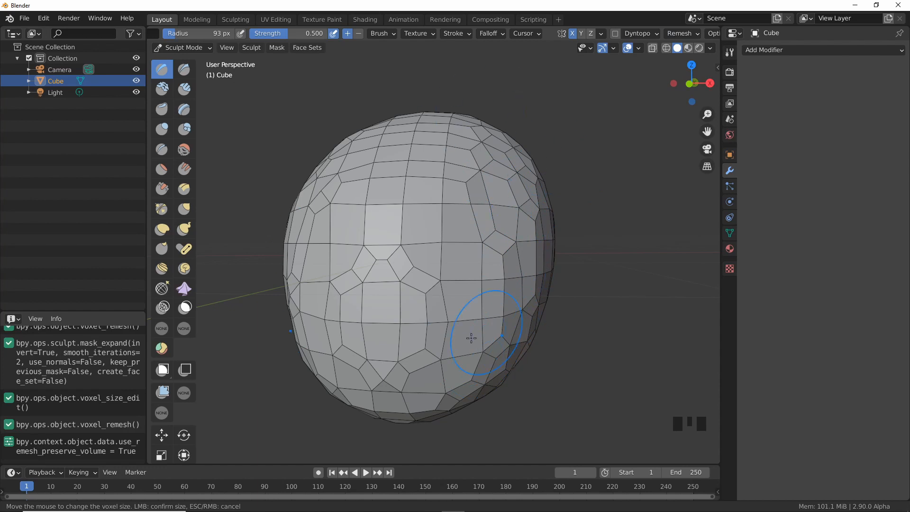
mouse_move(480, 268)
middle_down()
mouse_move(464, 258)
mouse_move(530, 297)
middle_up()
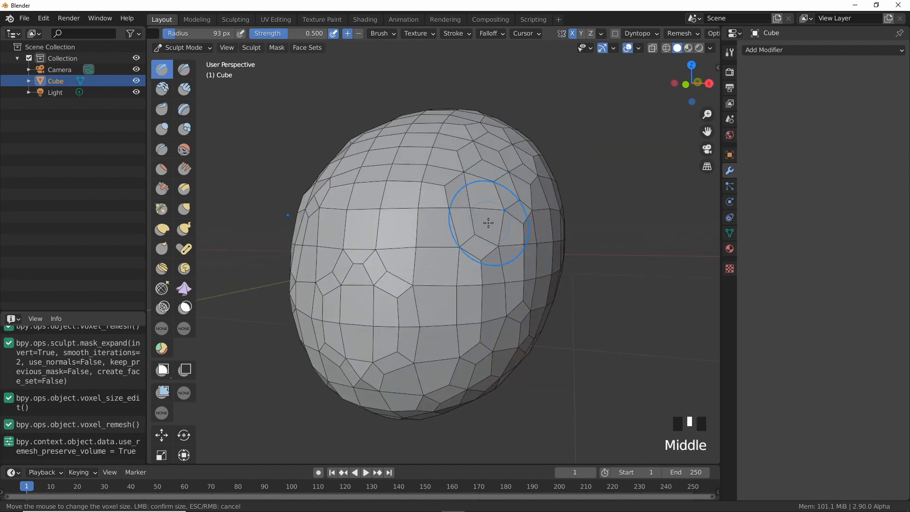
- Turn off the wireframe overlay so the remeshed head shows only its shaded faces
mouse_move(442, 198)
ctrl+middle_down()
mouse_move(457, 235)
mouse_move(441, 301)
mouse_move(433, 297)
mouse_move(436, 222)
mouse_move(442, 230)
mouse_move(427, 246)
ctrl+middle_up()
key(q)
click(428, 231)
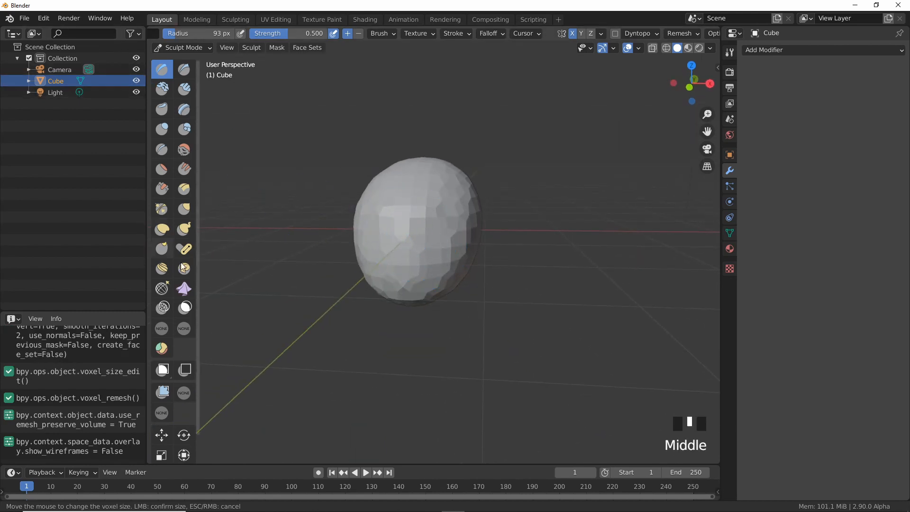
- Try pulling the upper sides of the mesh outward with the Grab brush at 93 px radius and 0.400 strength
key(g)
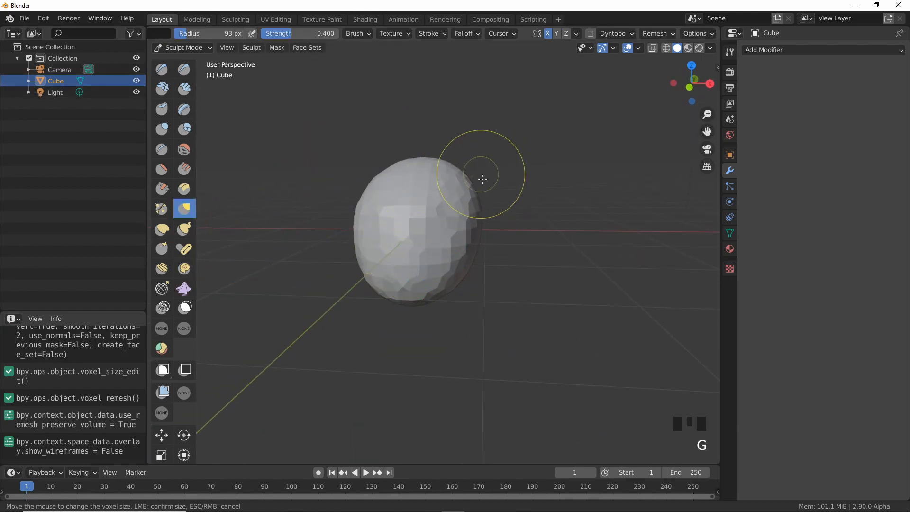
ctrl+middle_drag(468, 205, 379, 214)
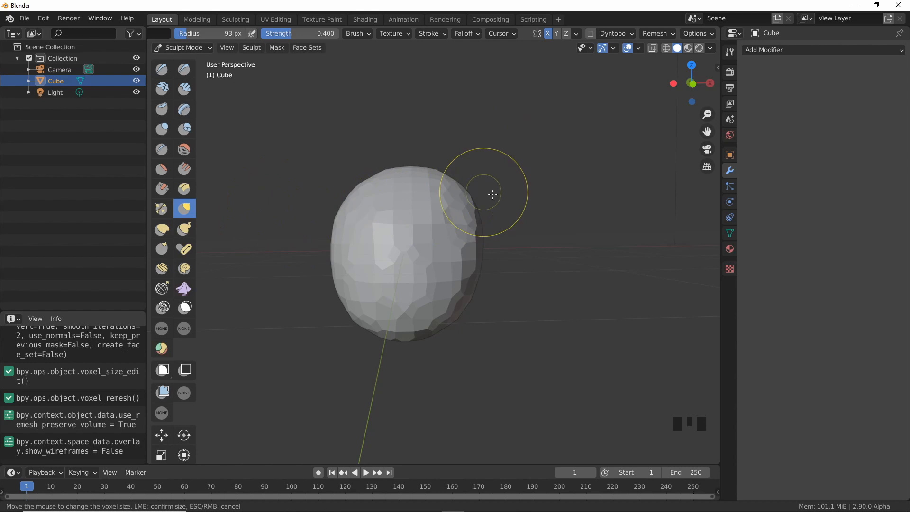
mouse_move(461, 192)
mouse_down()
mouse_move(521, 140)
mouse_move(537, 100)
mouse_move(500, 175)
mouse_move(537, 98)
mouse_move(514, 173)
mouse_move(529, 158)
mouse_up()
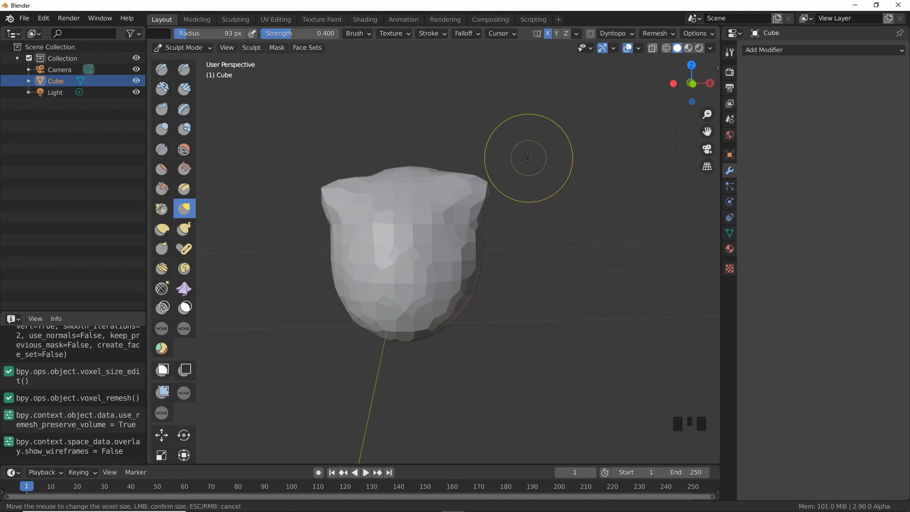
key(ctrl+z)
middle_drag(488, 252, 430, 219)
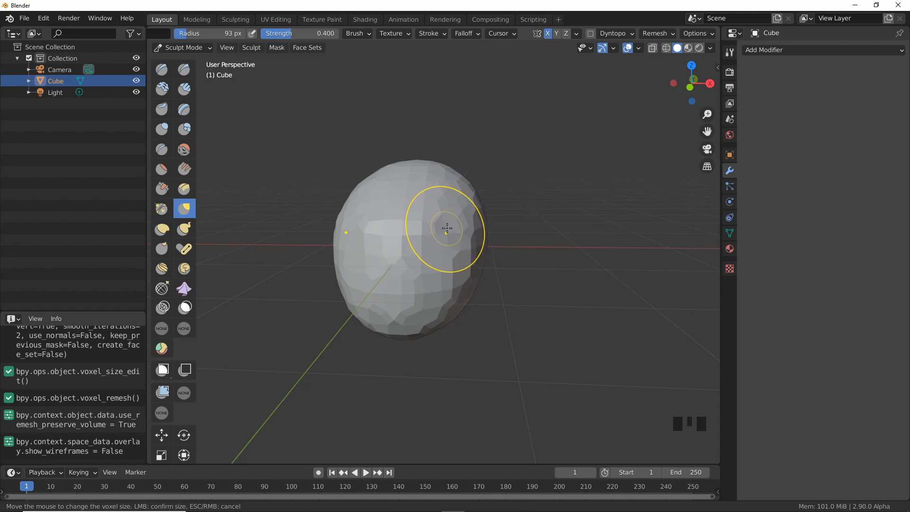
key(f)
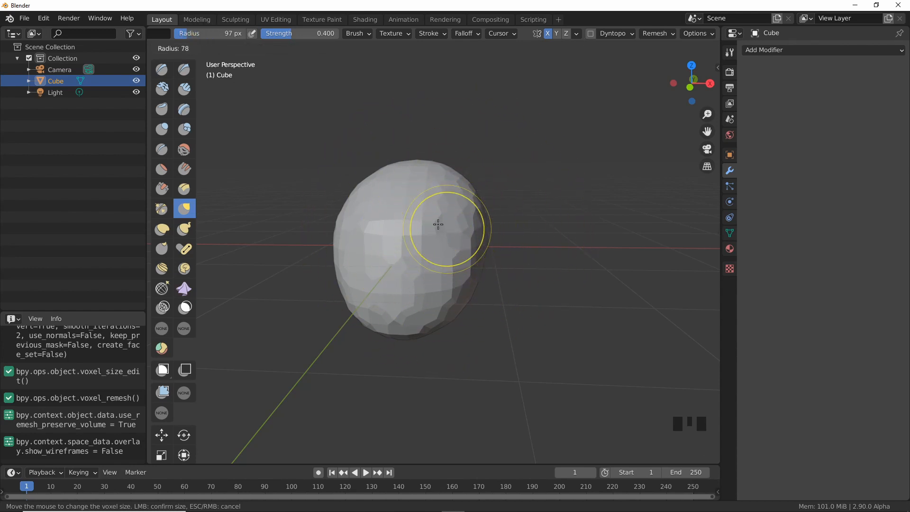
click(470, 245)
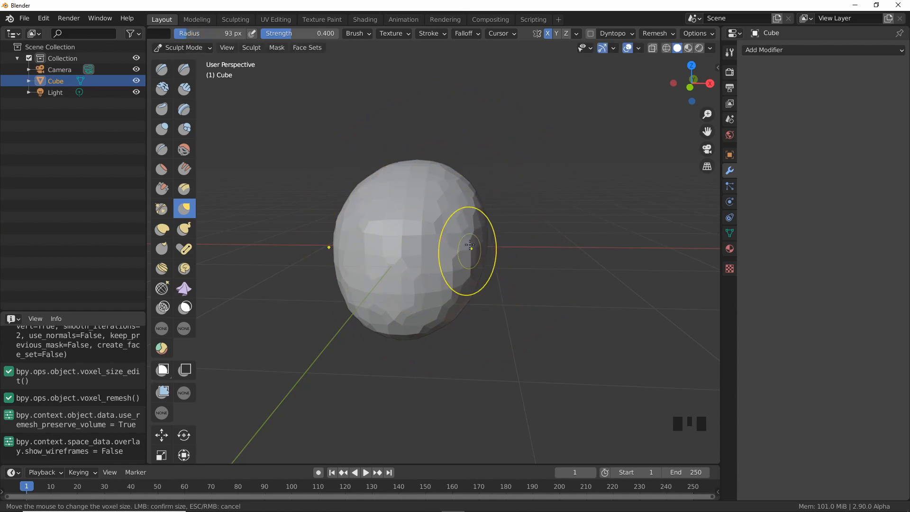
key(shift+f)
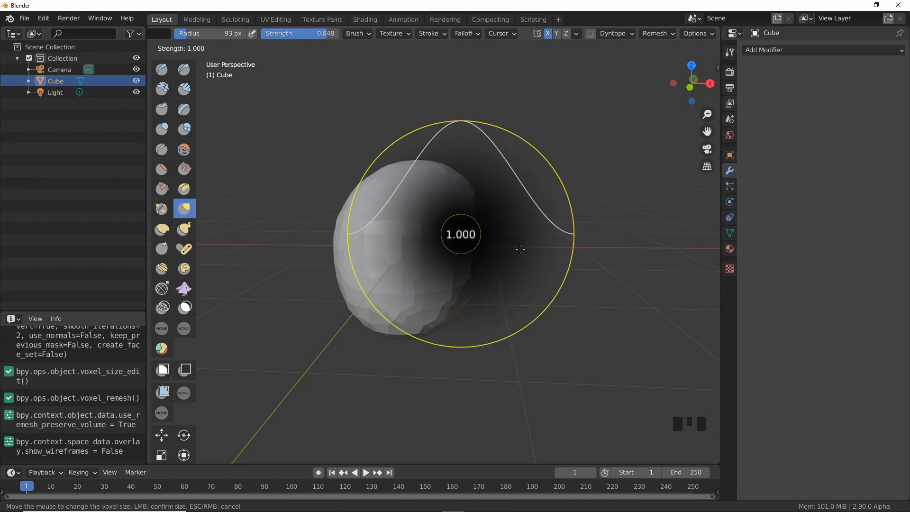
click(479, 235)
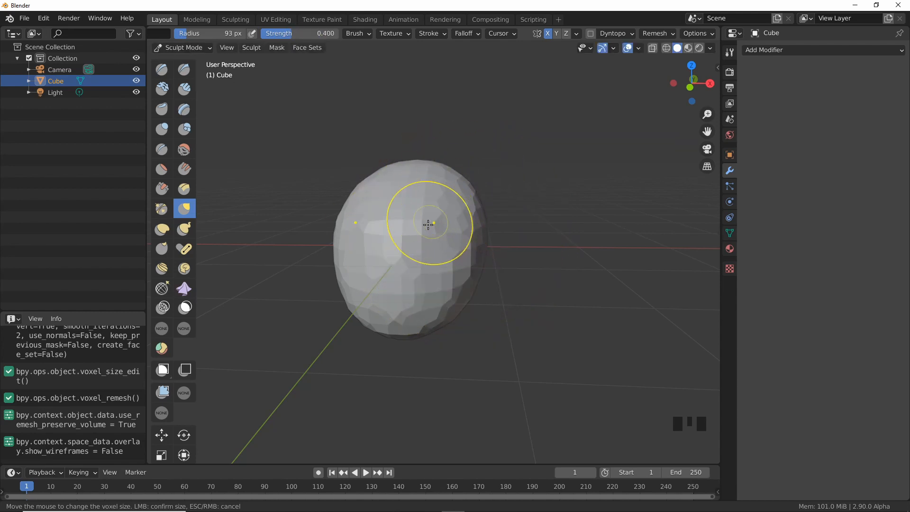
- Try pulling the mesh's sides outward with the Grab brush enlarged to a 262 px radius at 0.400 strength
key(f)
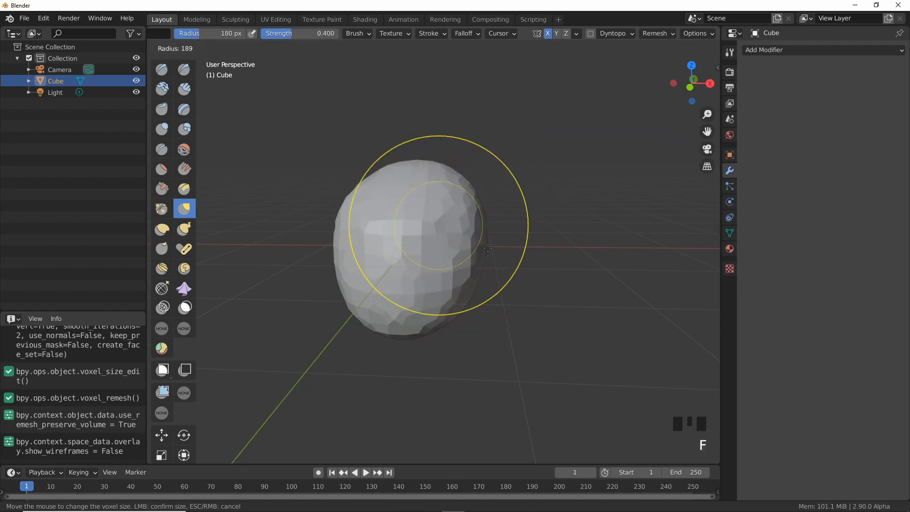
click(507, 223)
drag(477, 204, 567, 158)
mouse_move(495, 200)
mouse_down()
mouse_move(570, 160)
mouse_move(543, 177)
mouse_move(561, 166)
mouse_up()
key(ctrl+z)
key(ctrl+z)
key(ctrl+z)
key(ctrl+z)
key(ctrl+z)
key(ctrl+z)
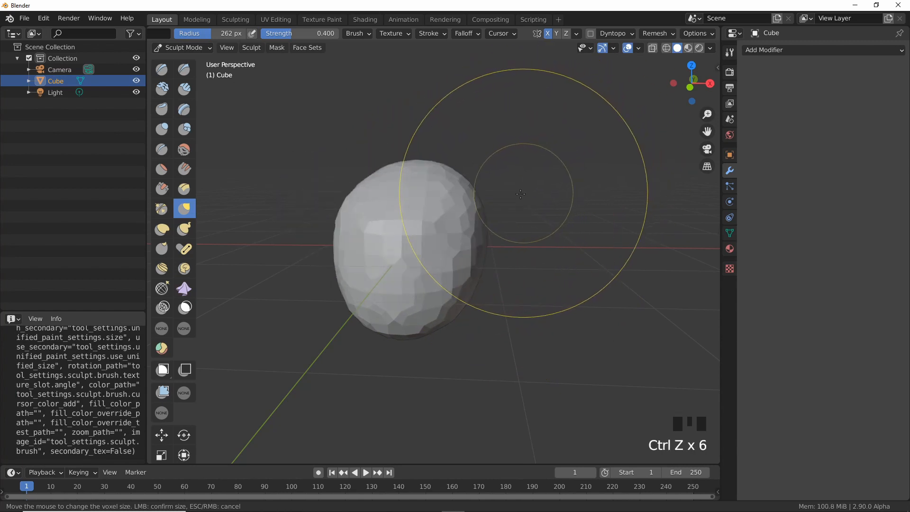
- Set the Grab brush strength to 1.000 and stretch the upper and lower sides of the mesh outward
key(shift+f)
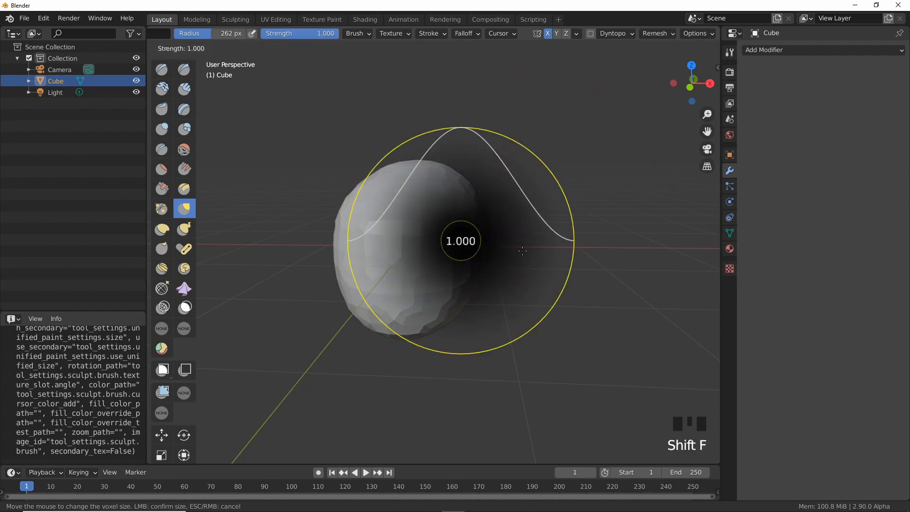
click(512, 204)
drag(471, 210, 569, 147)
drag(490, 235, 620, 342)
drag(474, 265, 442, 320)
click(461, 251)
- Undo all the full-strength Grab stretches back to the rounded remeshed head
key(ctrl+z)
key(ctrl+z)
key(ctrl+z)
key(ctrl+z)
key(ctrl+z)
key(ctrl+z)
key(ctrl+z)
key(ctrl+z)
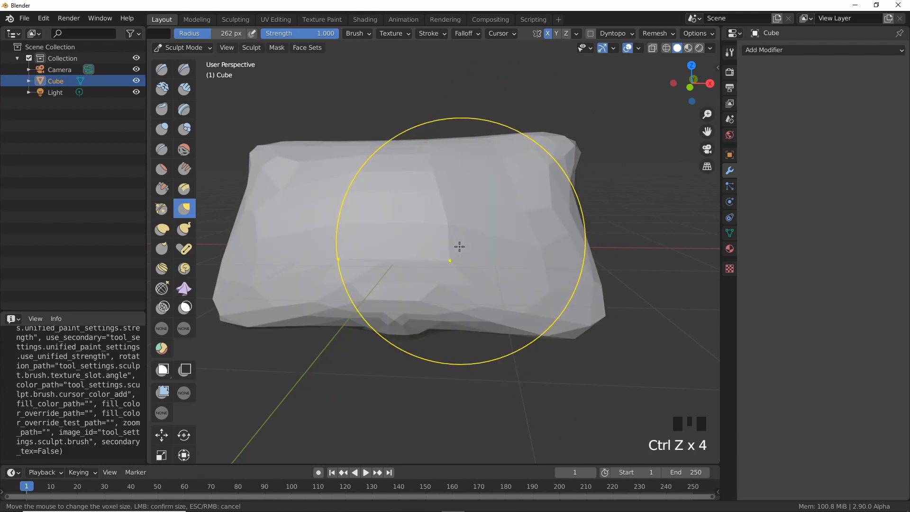
middle_drag(396, 240, 441, 260)
- Choose the Inflate brush and set its radius to 147 px and its strength to 0.412
key(f)
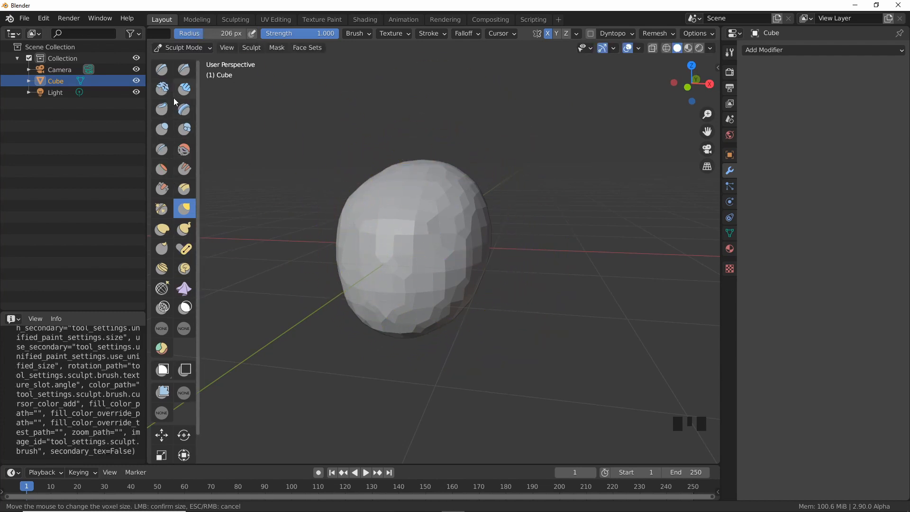
click(162, 128)
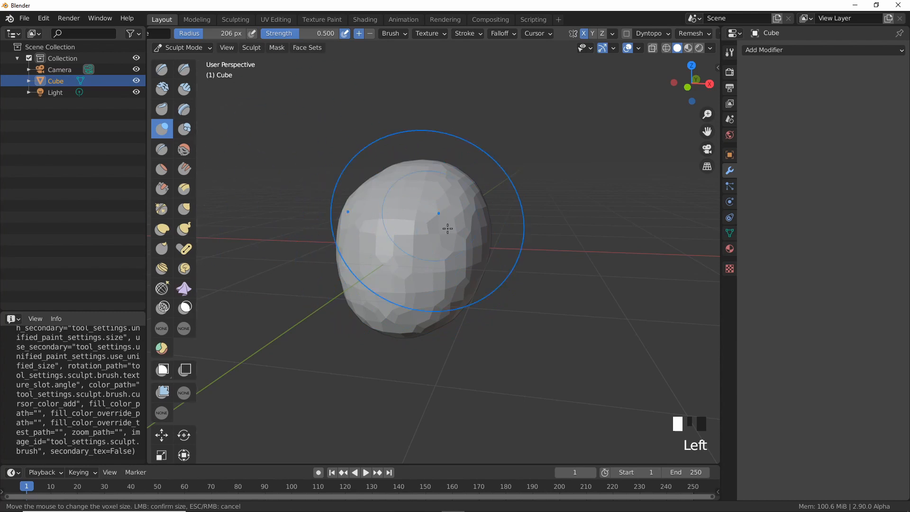
key(f)
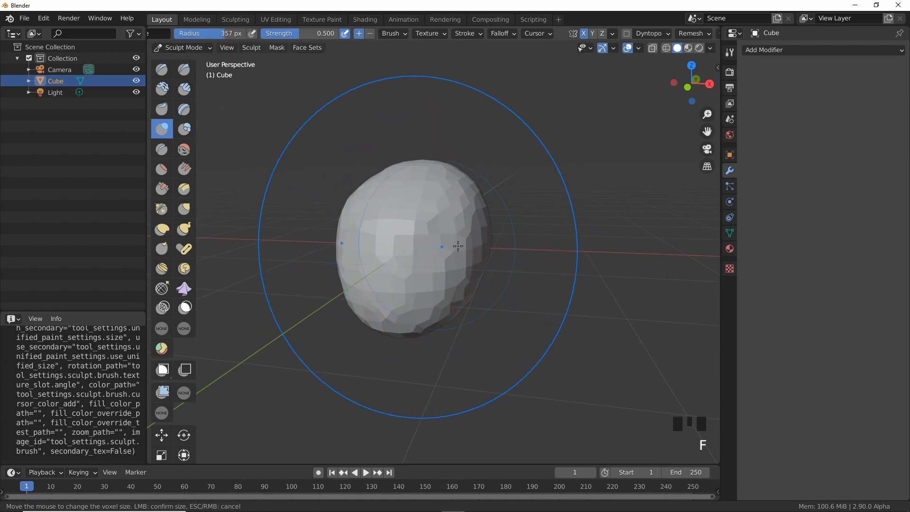
key(f)
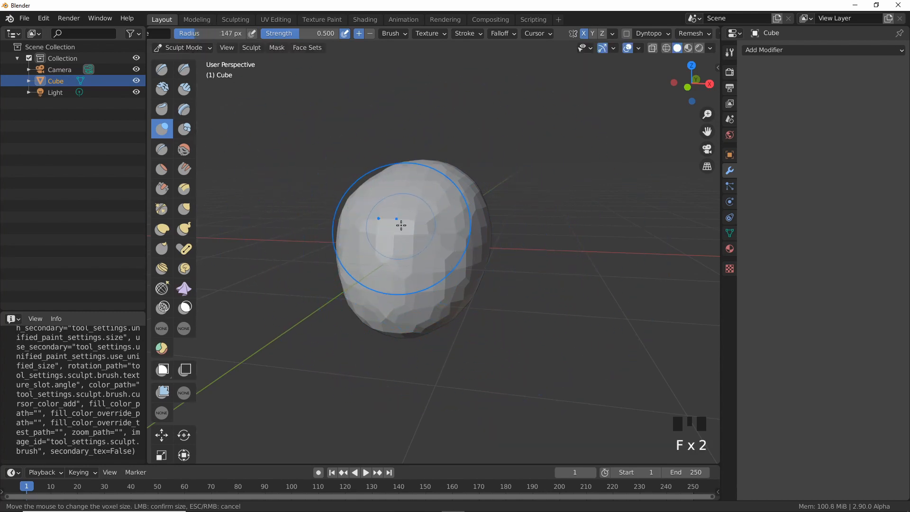
key(shift+f)
click(399, 222)
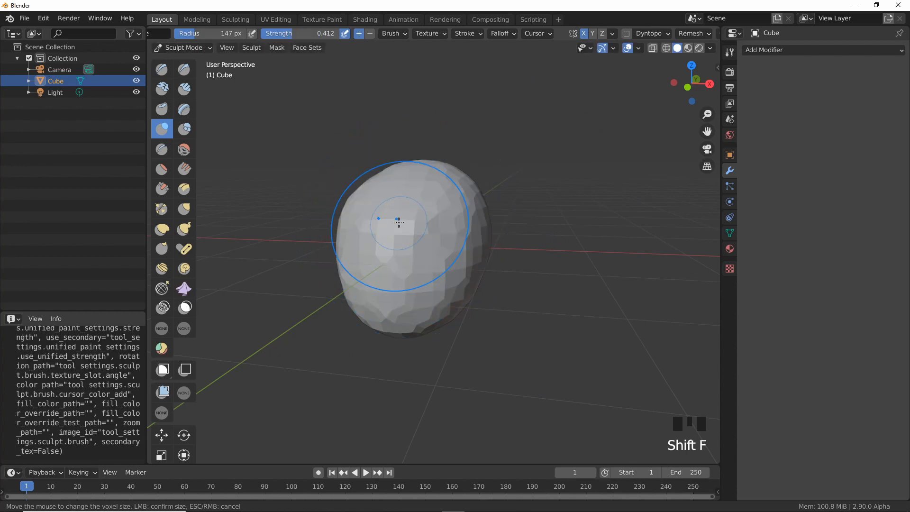
mouse_move(387, 210)
middle_down()
mouse_move(393, 236)
mouse_move(421, 224)
middle_up()
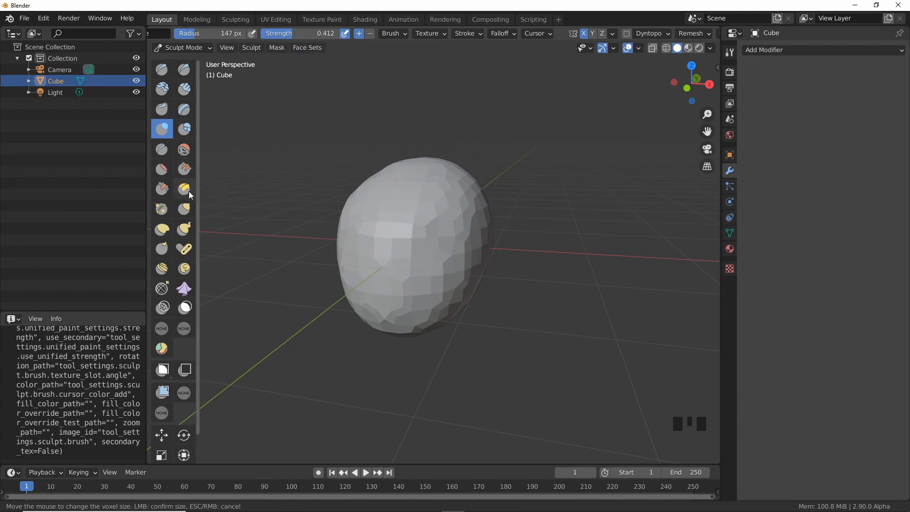
- Choose the Grab brush at 1.000 strength, set its radius to 204 px, and reshape the rounded mesh into a narrower egg-like head
click(186, 209)
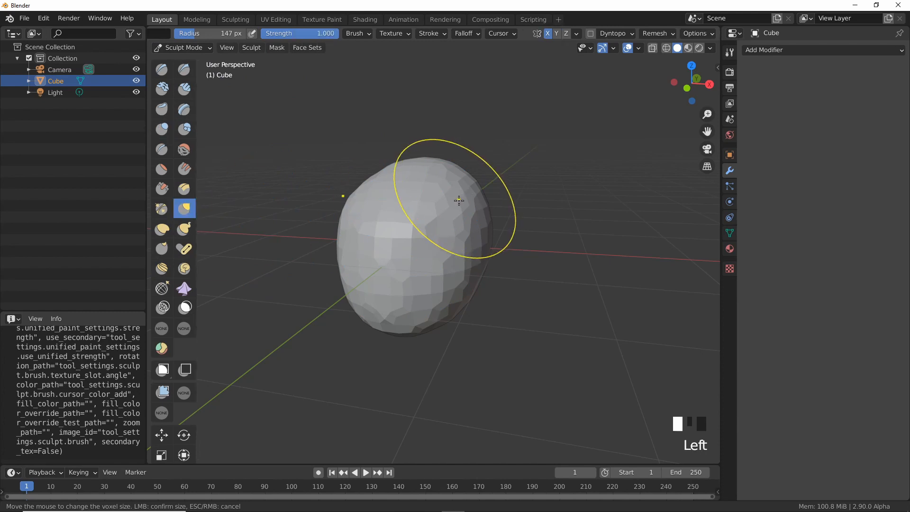
mouse_move(439, 240)
middle_down()
mouse_move(440, 228)
mouse_move(496, 240)
mouse_move(441, 223)
middle_up()
drag(437, 218, 430, 193)
drag(430, 195, 431, 201)
drag(439, 252, 446, 256)
drag(438, 257, 429, 262)
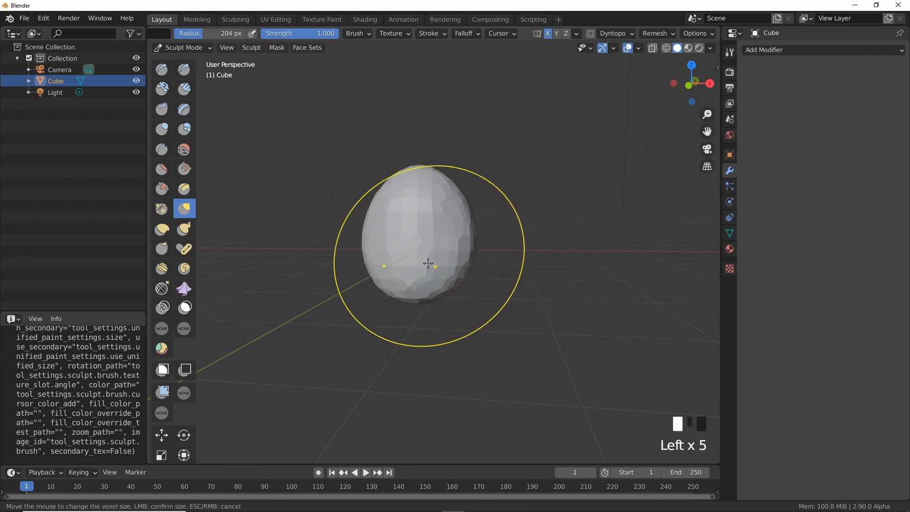
- Shape the head's side profile with the Grab brush by pulling the lower front outward and the lower back upward
middle_drag(464, 258, 403, 256)
drag(410, 261, 375, 276)
drag(394, 239, 387, 231)
drag(397, 222, 390, 215)
drag(406, 208, 397, 198)
middle_drag(423, 265, 446, 273)
drag(443, 283, 463, 265)
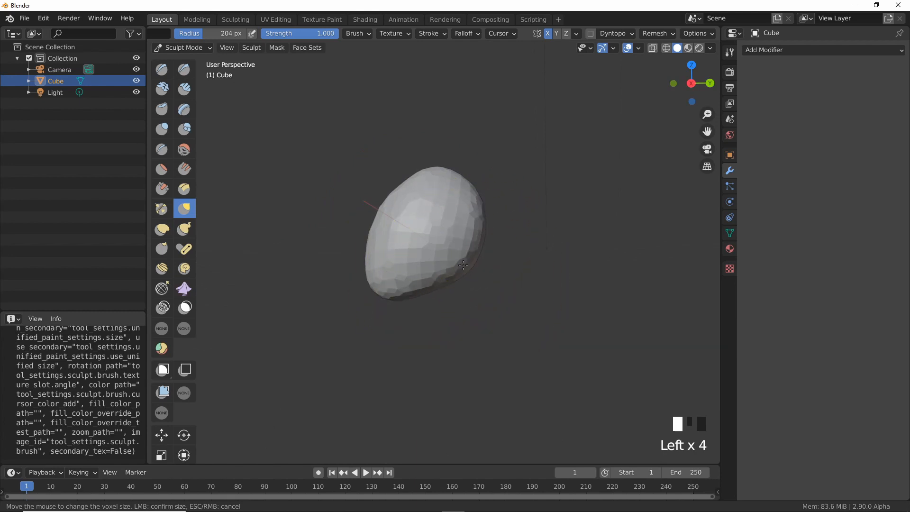
- Refine the sides of the head with small Grab strokes from several angles
drag(416, 232, 413, 234)
middle_drag(417, 233, 458, 235)
middle_drag(427, 237, 477, 234)
drag(464, 228, 458, 229)
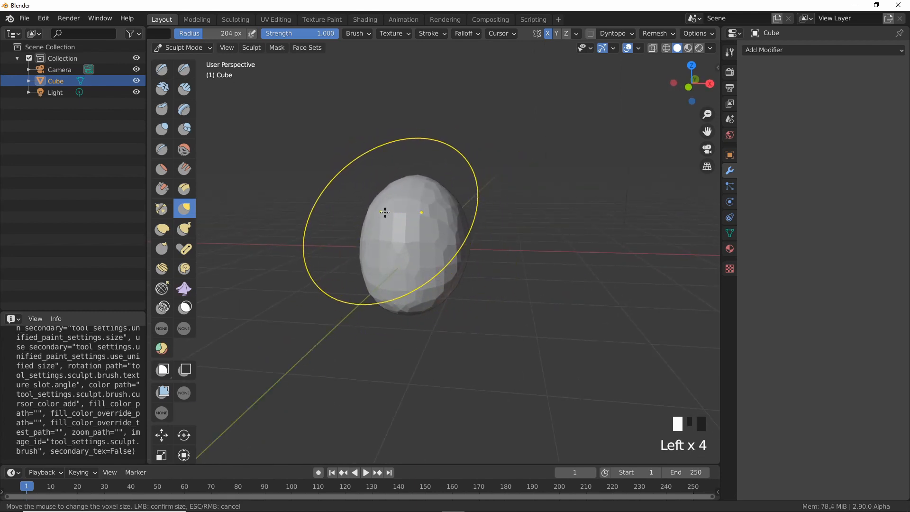
mouse_move(460, 229)
middle_down()
mouse_move(394, 266)
mouse_move(406, 258)
mouse_move(433, 287)
mouse_move(465, 242)
mouse_move(467, 261)
mouse_move(453, 255)
middle_up()
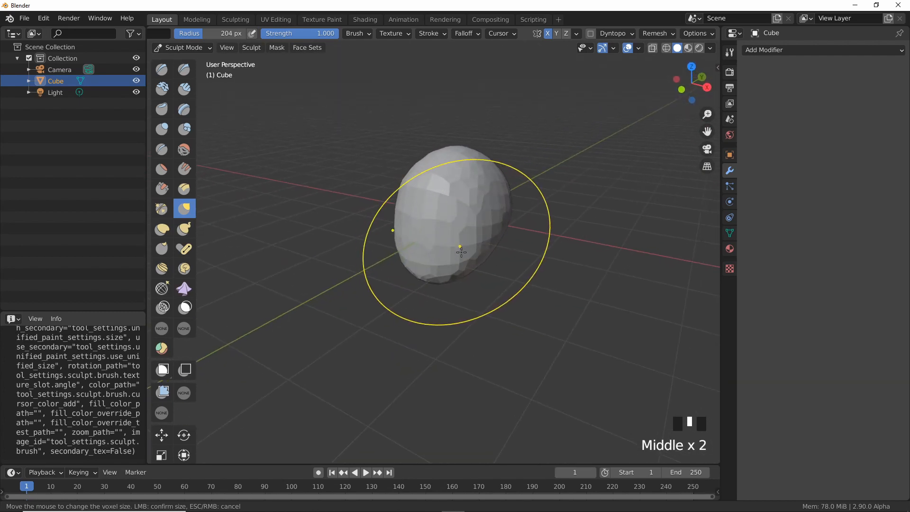
- Leave Sculpt Mode for Object Mode and activate the Move tool on the head
mouse_move(457, 313)
middle_down()
mouse_move(476, 183)
mouse_move(471, 275)
mouse_move(493, 235)
mouse_move(505, 237)
mouse_move(442, 225)
mouse_move(455, 232)
mouse_move(450, 250)
mouse_move(451, 240)
middle_up()
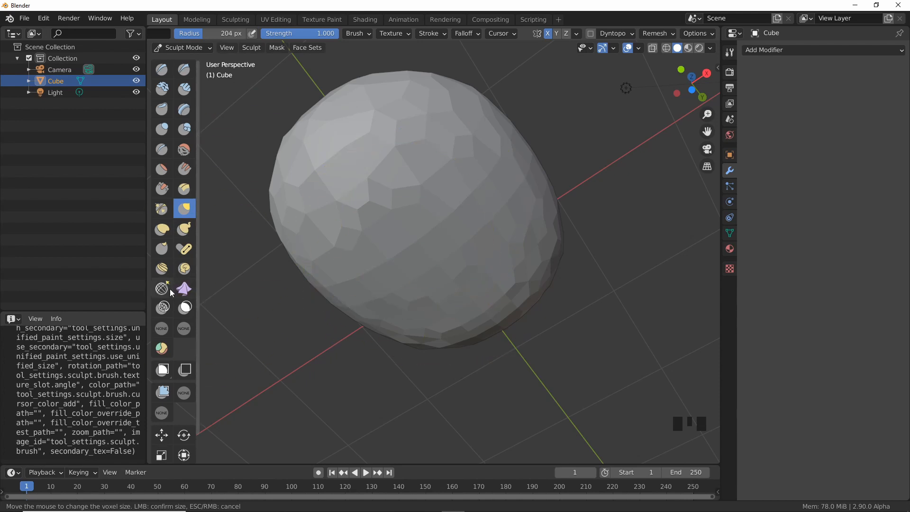
drag(198, 273, 209, 324)
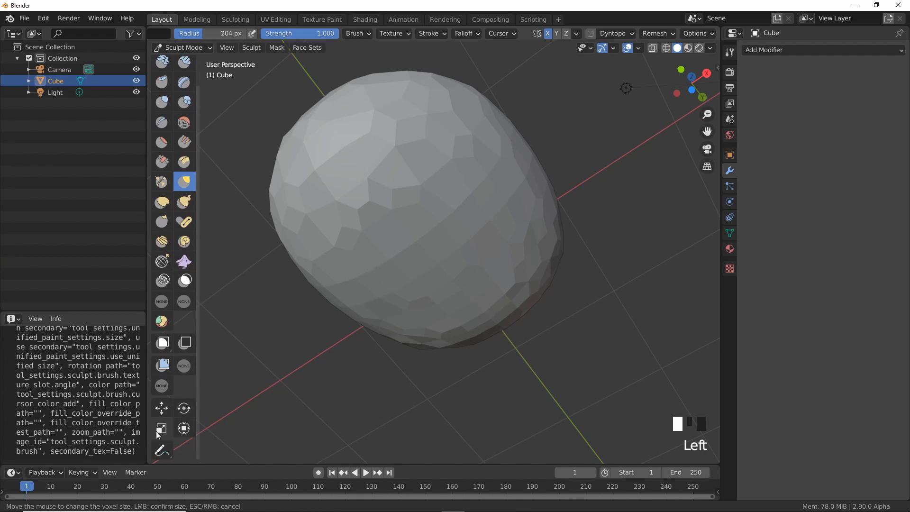
key(Tab)
middle_drag(338, 180, 368, 243)
click(162, 97)
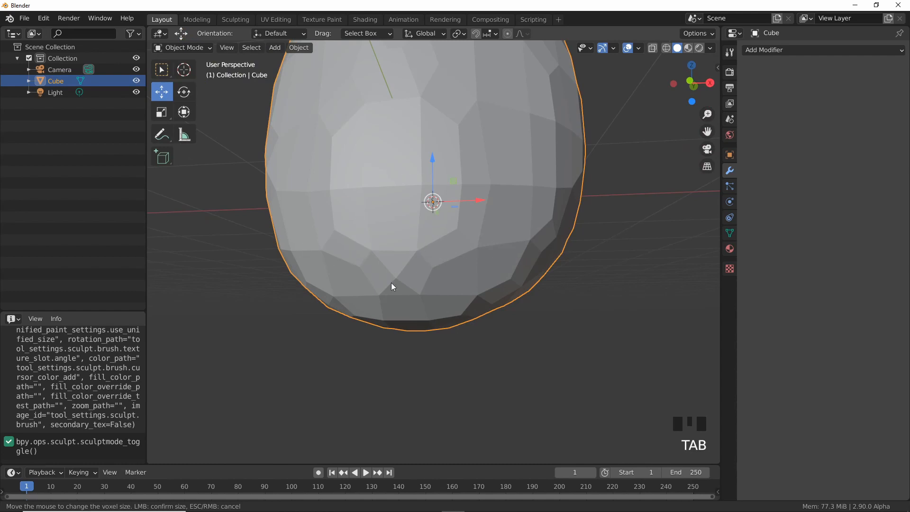
- Return to Sculpt Mode and try moving the unmasked head along the X axis with the Move tool
key(Tab)
mouse_move(355, 264)
middle_down()
mouse_move(416, 218)
mouse_move(401, 309)
mouse_move(234, 376)
middle_up()
click(163, 434)
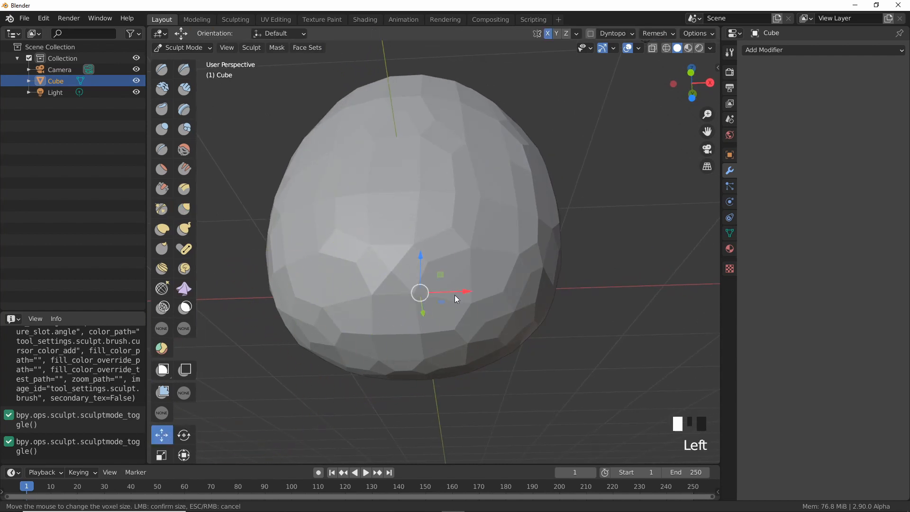
drag(469, 294, 489, 292)
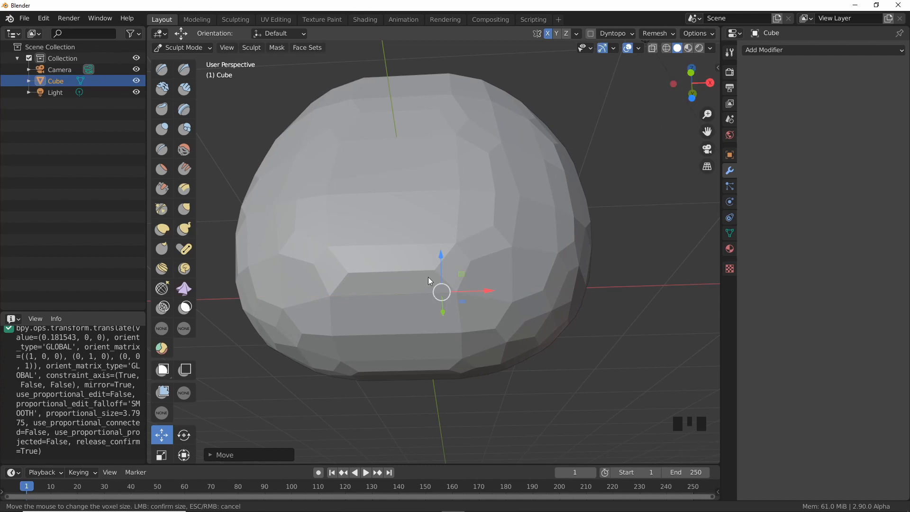
key(ctrl+z)
key(ctrl+z)
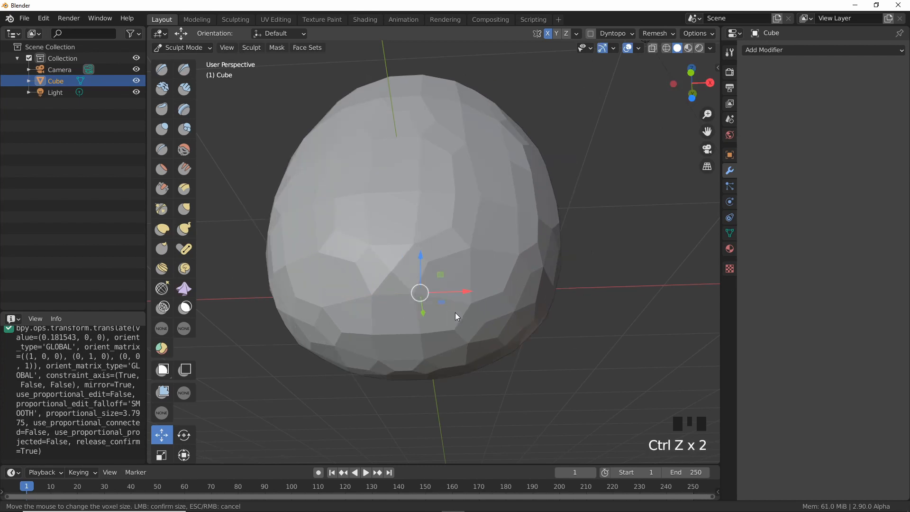
- Choose the Mask brush and set its strength to 1.000 and its radius to 75 px
mouse_move(432, 385)
middle_down()
mouse_move(407, 297)
mouse_move(421, 322)
mouse_move(340, 278)
middle_up()
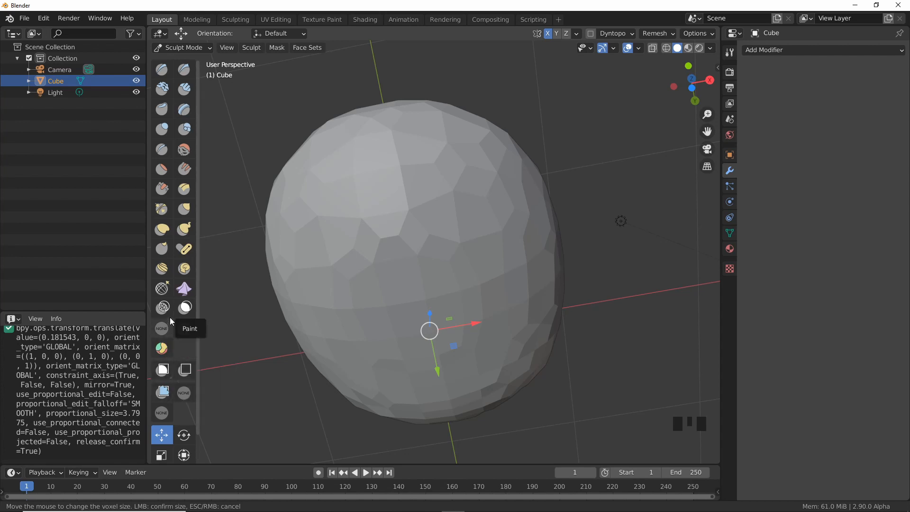
middle_drag(404, 300, 358, 308)
key(m)
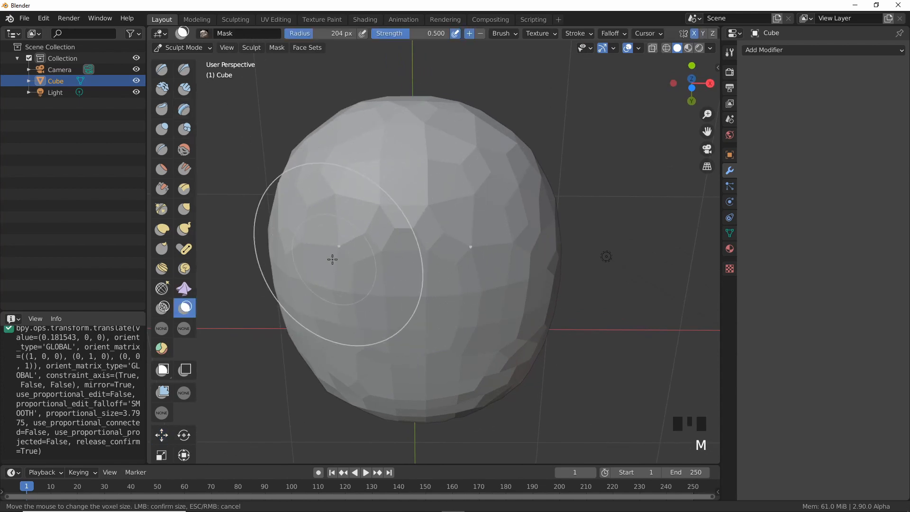
key(g)
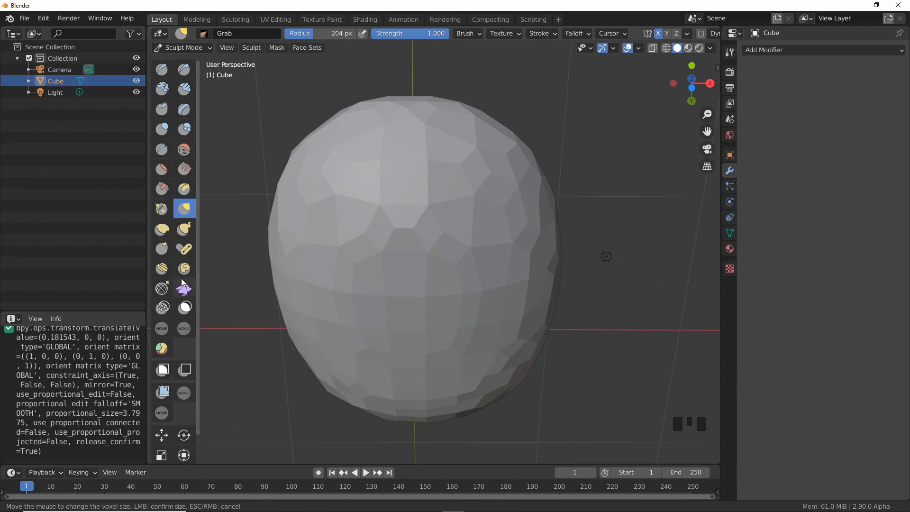
click(186, 310)
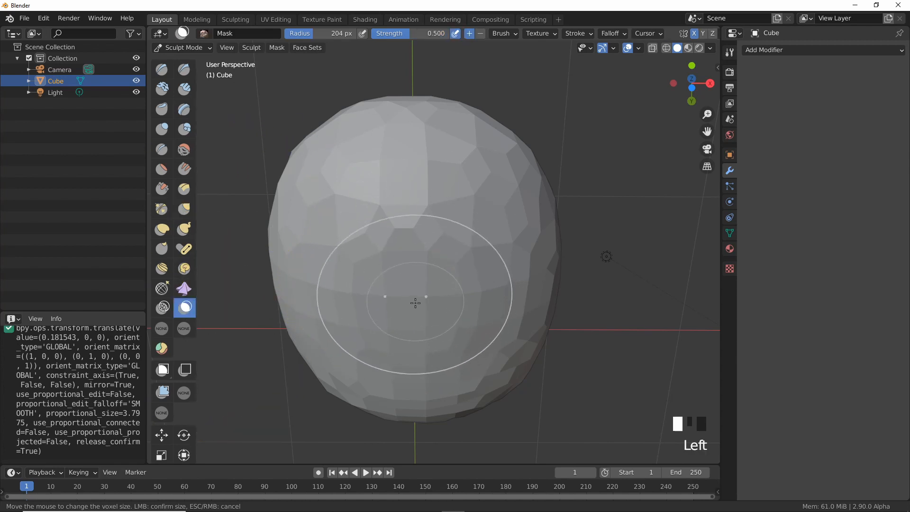
key(shift+f)
click(478, 332)
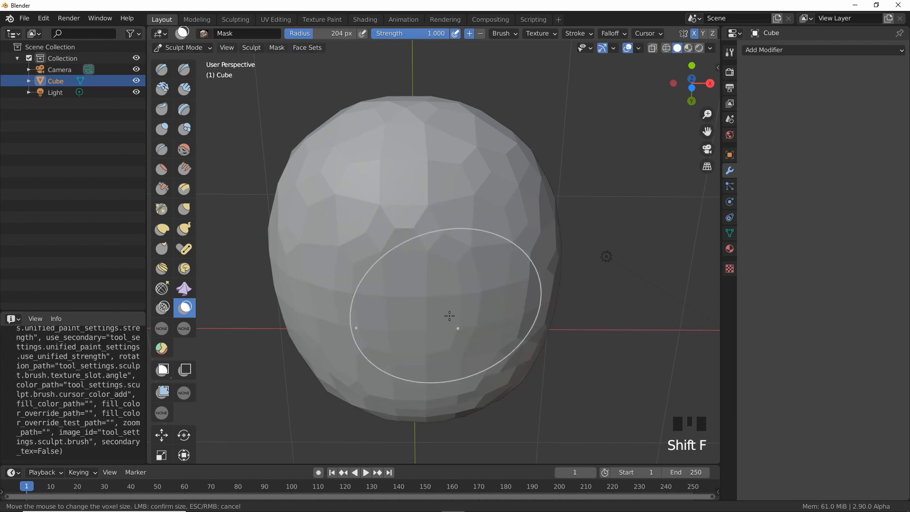
key(f)
click(388, 304)
- Try painting a mask over the centre of the head's underside
middle_drag(411, 301, 420, 285)
mouse_move(420, 283)
mouse_down()
mouse_move(433, 279)
mouse_move(425, 252)
mouse_move(374, 263)
mouse_move(370, 240)
mouse_up()
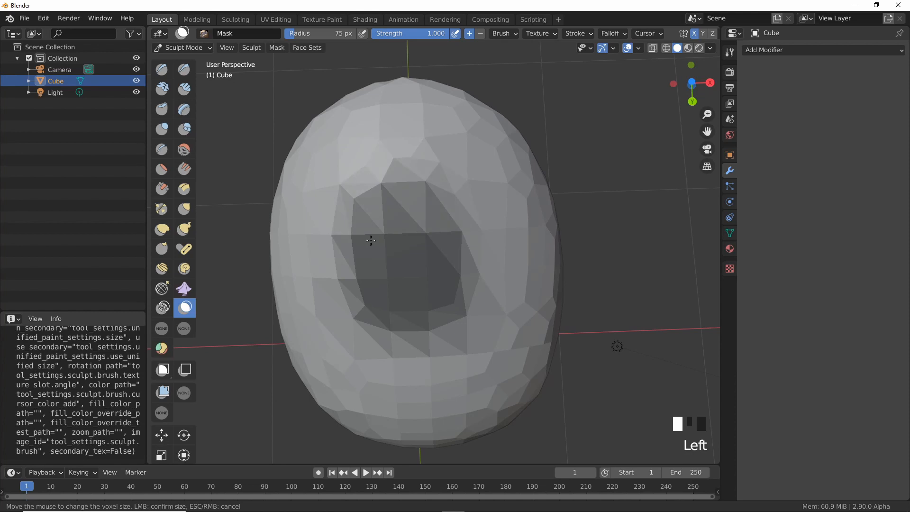
ctrl+middle_drag(461, 245, 448, 317)
key(ctrl+z)
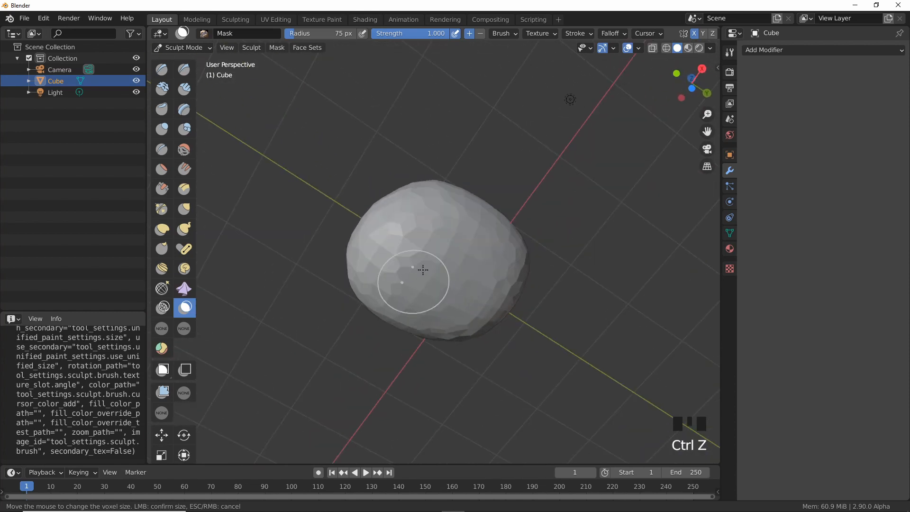
- Paint a mask over the underside of the head and review the available mask operations
drag(436, 290, 435, 286)
mouse_move(375, 287)
middle_down()
mouse_move(434, 296)
mouse_move(432, 318)
middle_up()
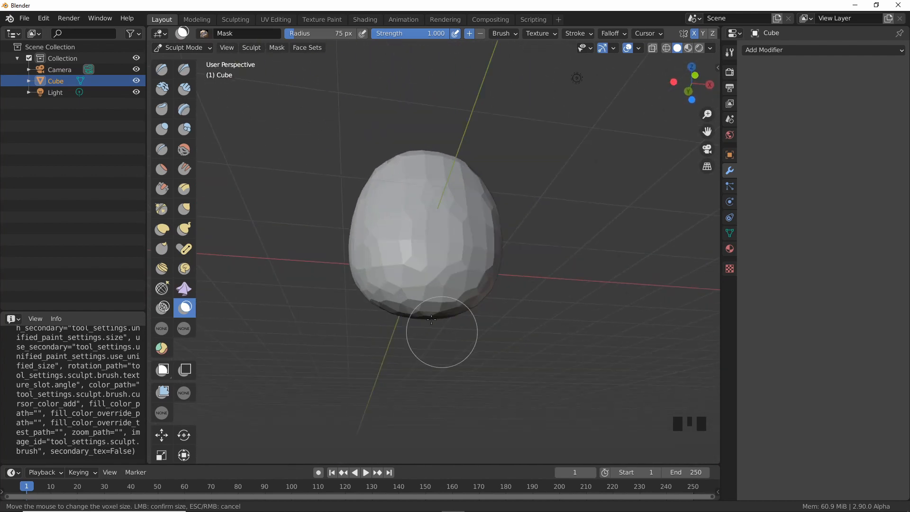
click(277, 47)
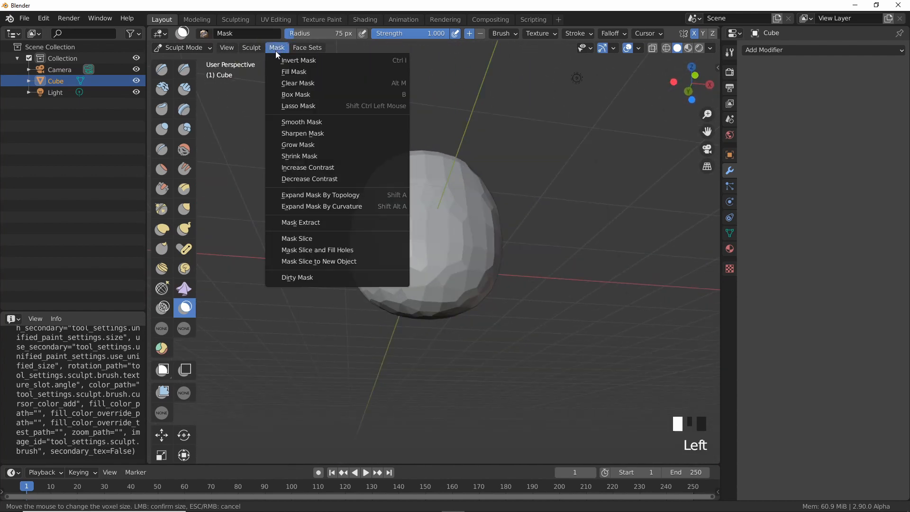
click(275, 83)
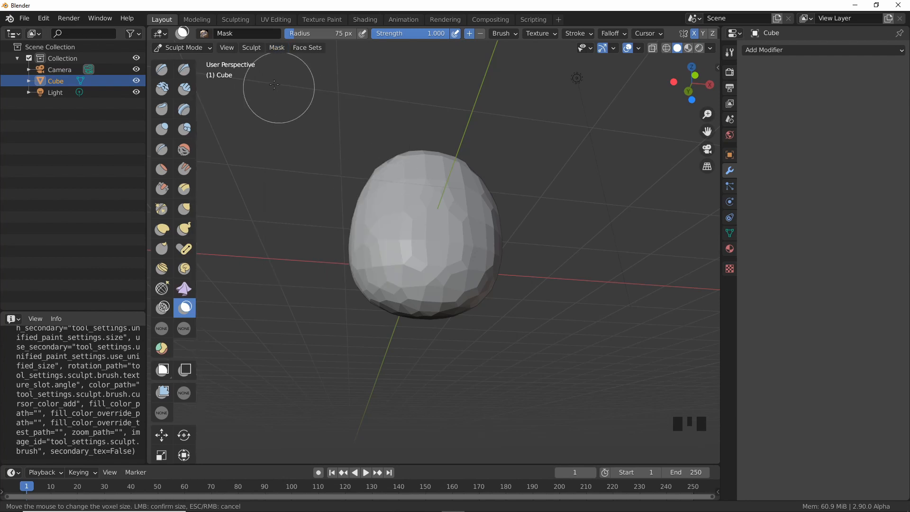
click(274, 49)
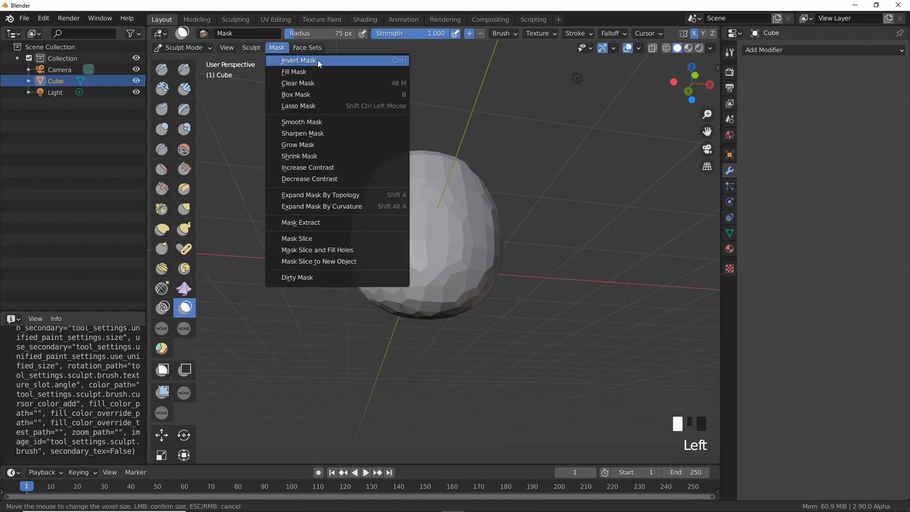
click(378, 222)
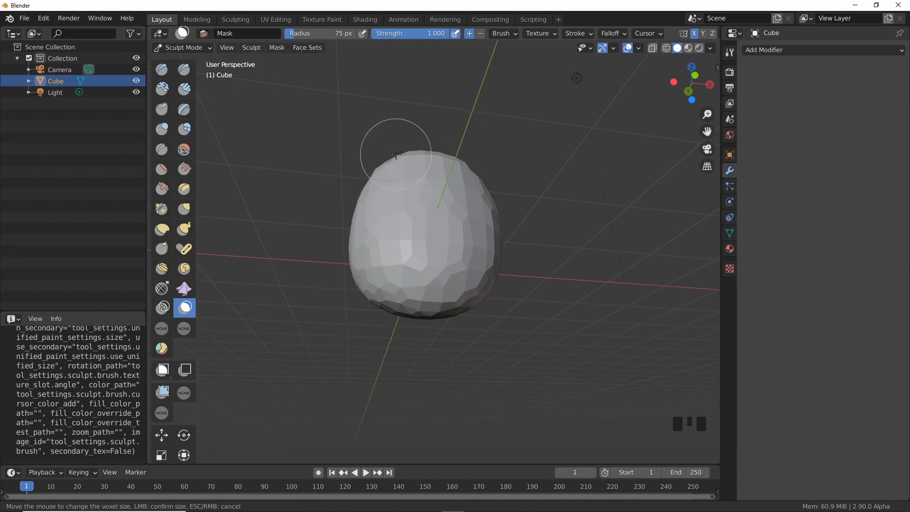
- Invert the mask so only the patch on the head's underside can be edited
key(ctrl+i)
key(ctrl+z)
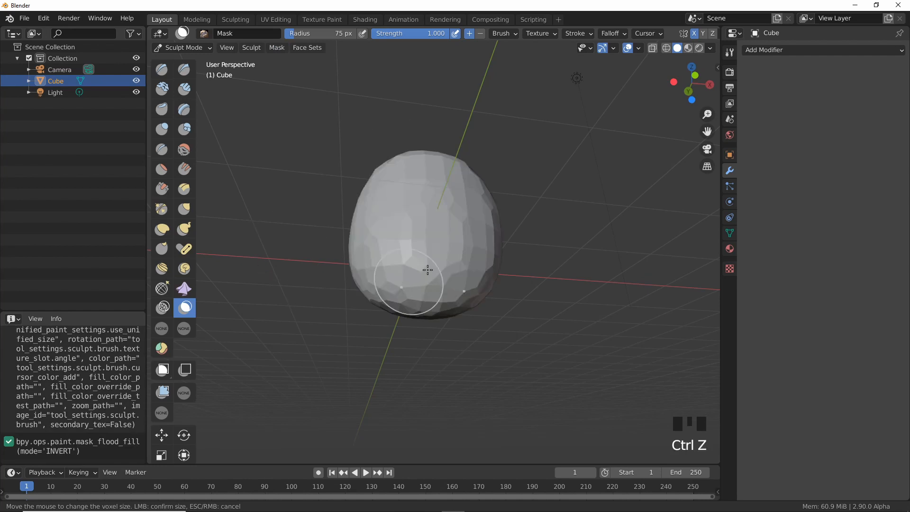
key(a)
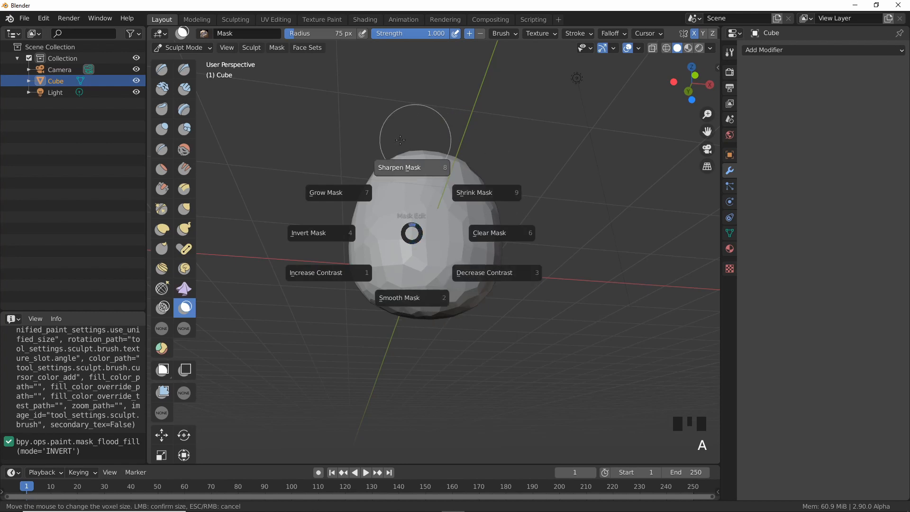
click(304, 233)
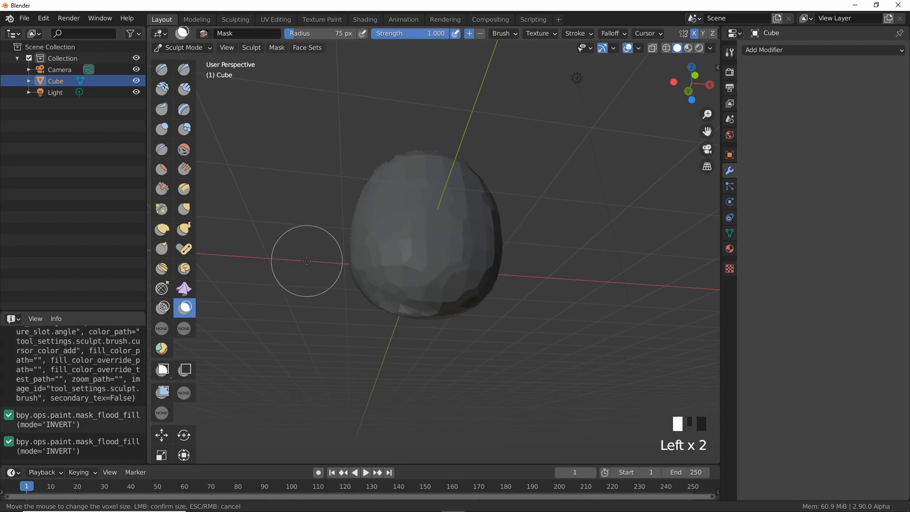
middle_drag(409, 307, 404, 302)
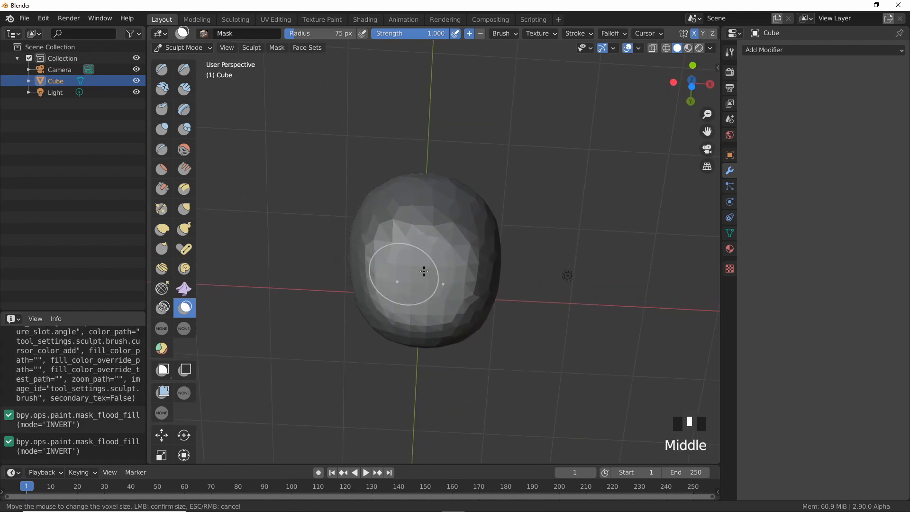
- Pull the unmasked underside down along Z with the Move tool to form a neck, and voxel remesh the result
click(162, 434)
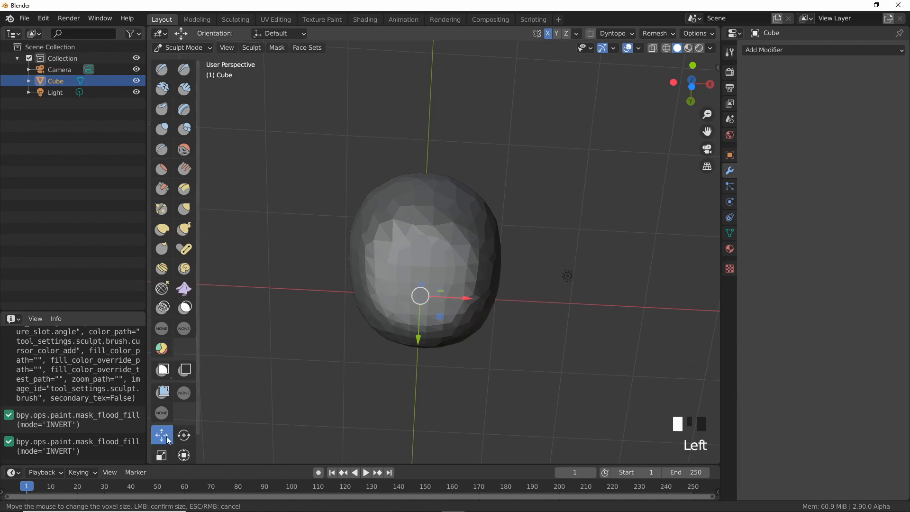
middle_drag(422, 257, 304, 383)
drag(454, 226, 459, 320)
middle_drag(312, 371, 477, 307)
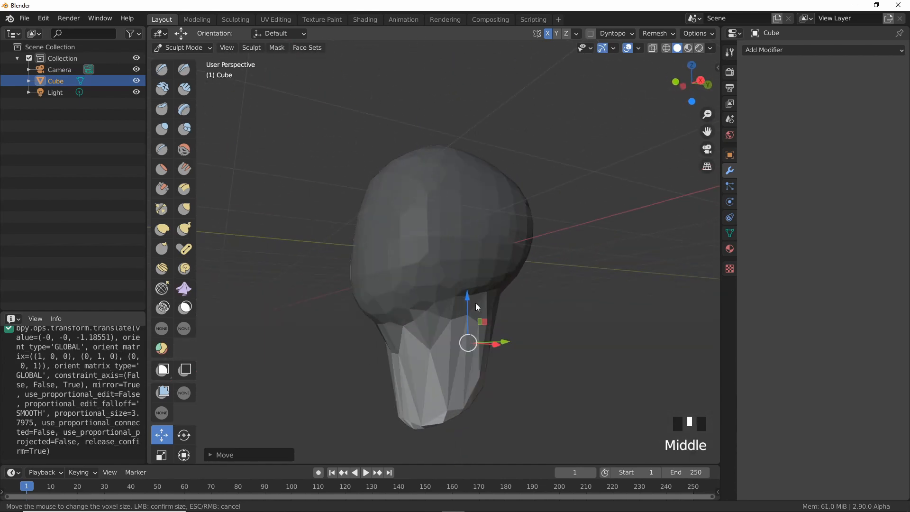
drag(467, 302, 467, 251)
middle_drag(417, 339, 449, 265)
drag(448, 265, 439, 303)
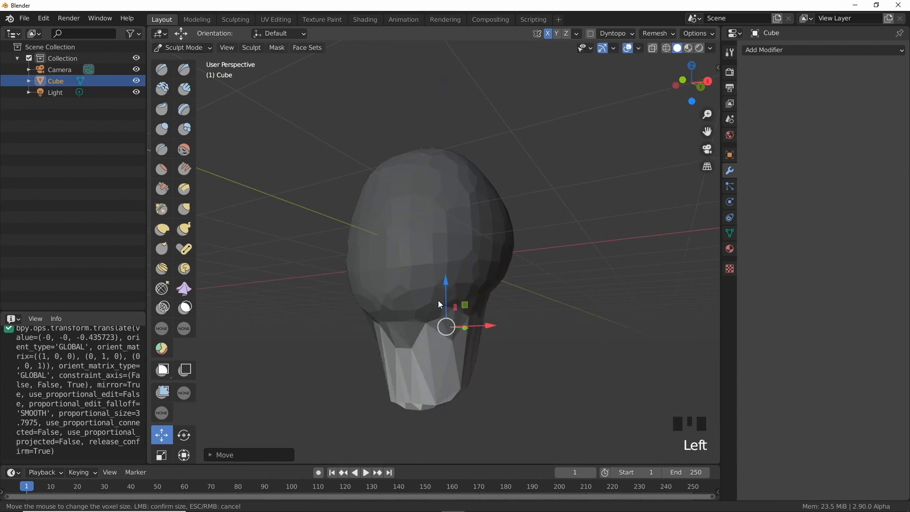
mouse_move(425, 269)
middle_down()
mouse_move(477, 337)
mouse_move(397, 353)
mouse_move(406, 343)
mouse_move(497, 336)
mouse_move(382, 366)
mouse_move(433, 300)
mouse_move(437, 312)
mouse_move(410, 369)
middle_up()
key(ctrl+r)
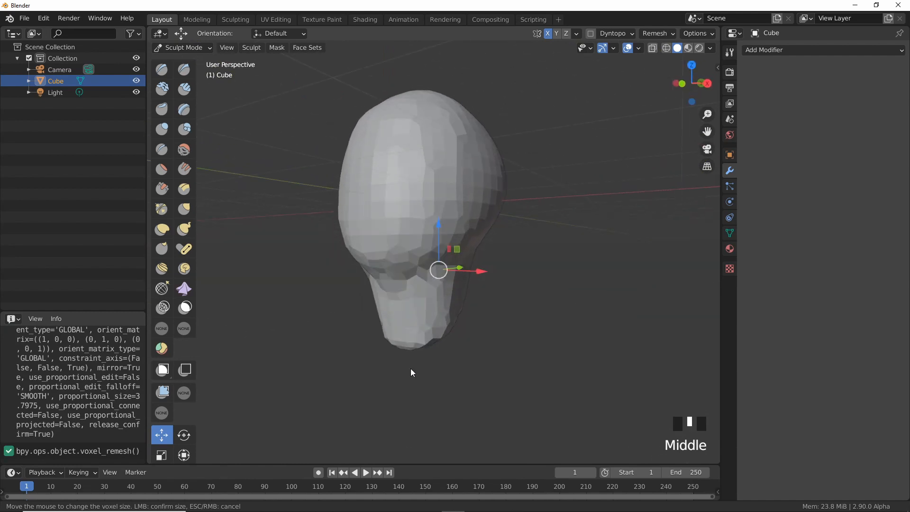
- Flare the neck's base outward and narrow its middle with the Grab brush at a 229 px radius
key(g)
key(f)
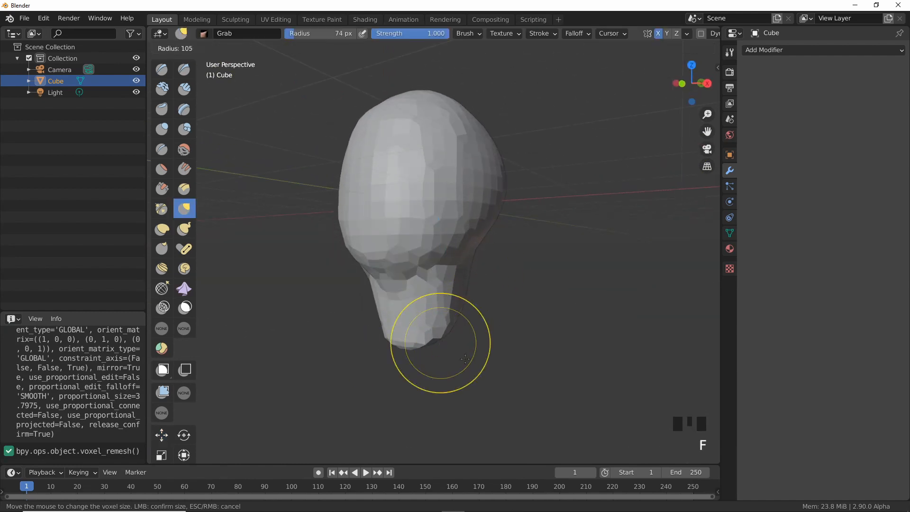
click(548, 344)
mouse_move(457, 344)
middle_down()
mouse_move(464, 331)
mouse_move(455, 326)
middle_up()
drag(445, 340, 464, 339)
drag(459, 340, 491, 344)
mouse_move(477, 300)
mouse_down()
mouse_move(456, 304)
mouse_move(462, 313)
mouse_up()
drag(474, 314, 453, 310)
drag(456, 290, 435, 299)
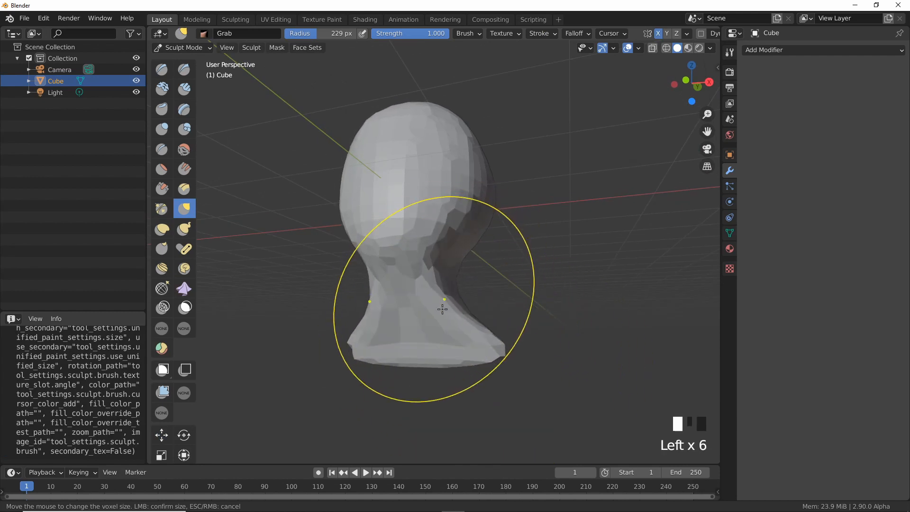
- Set the Grab brush radius to 132 px and reshape the neck in side profile
mouse_move(435, 362)
middle_down()
mouse_move(450, 331)
mouse_move(430, 293)
mouse_move(402, 279)
middle_up()
key(f)
click(484, 319)
drag(402, 284, 421, 310)
drag(412, 306, 425, 308)
mouse_move(418, 301)
mouse_down()
mouse_move(434, 303)
mouse_move(376, 341)
mouse_up()
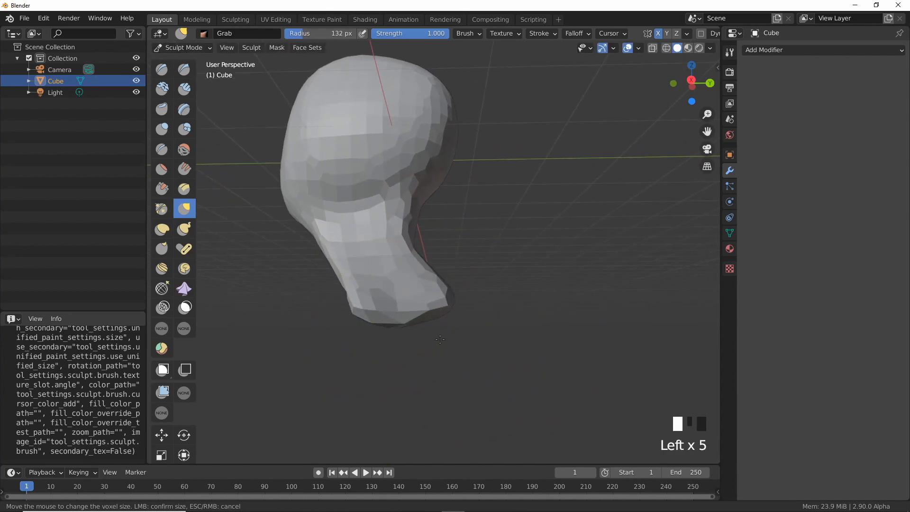
- Adjust the voxel size and voxel remesh the head and neck
key(shift+r)
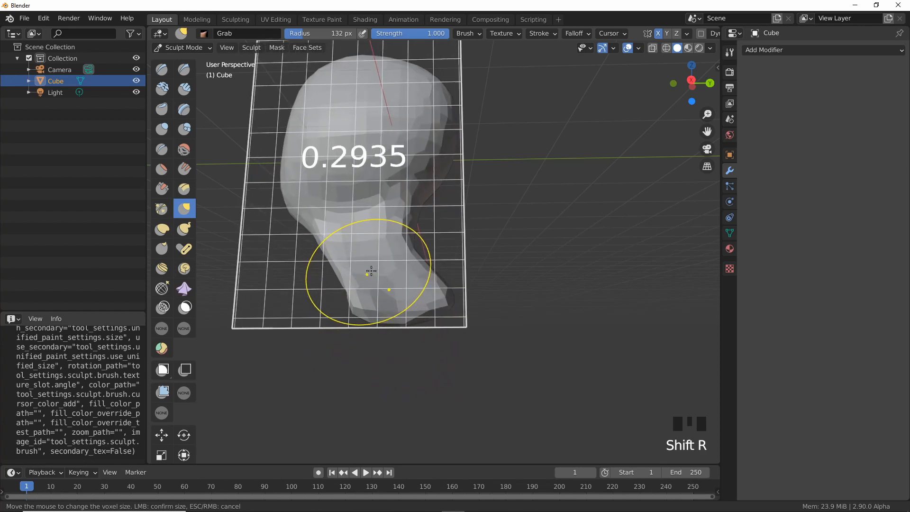
click(417, 321)
click(409, 342)
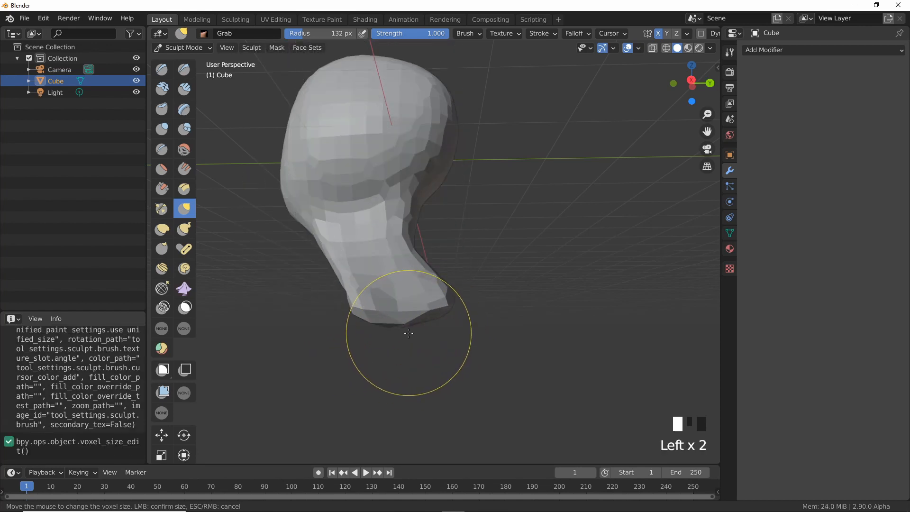
key(ctrl+r)
middle_drag(405, 327, 397, 312)
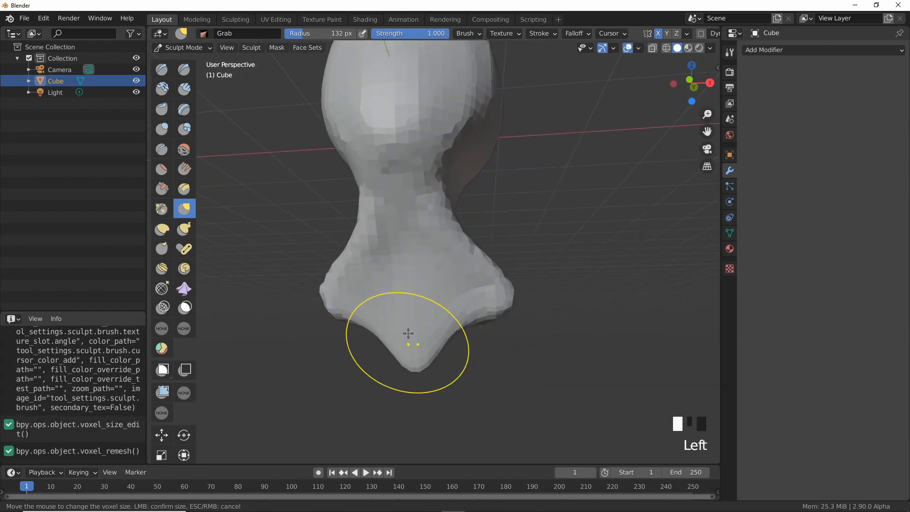
- Set the Grab brush radius to 263 px and pull the neck's base down and outward into a broad chest
key(f)
click(514, 352)
drag(409, 353, 408, 389)
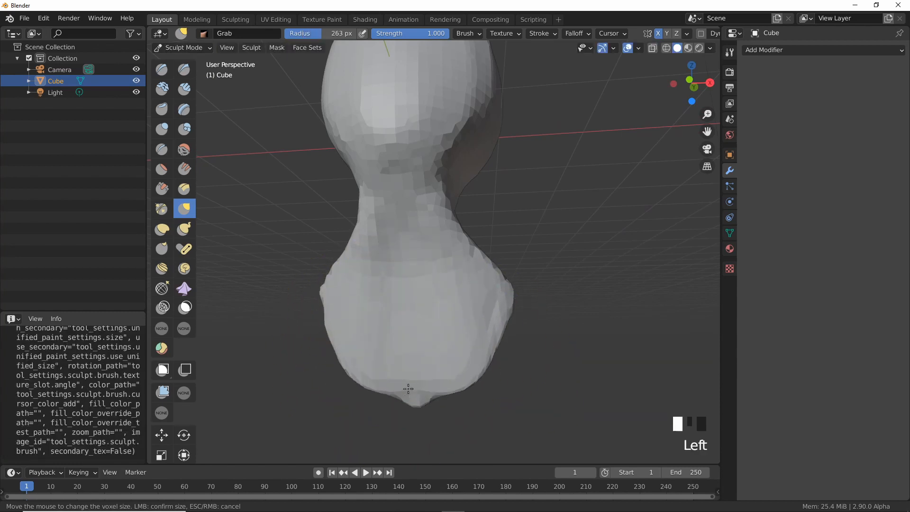
drag(328, 327, 323, 332)
drag(485, 355, 491, 364)
- Pull the base out into an upper back and shape the chest and lower edge in side view with Grab
middle_drag(448, 325, 363, 327)
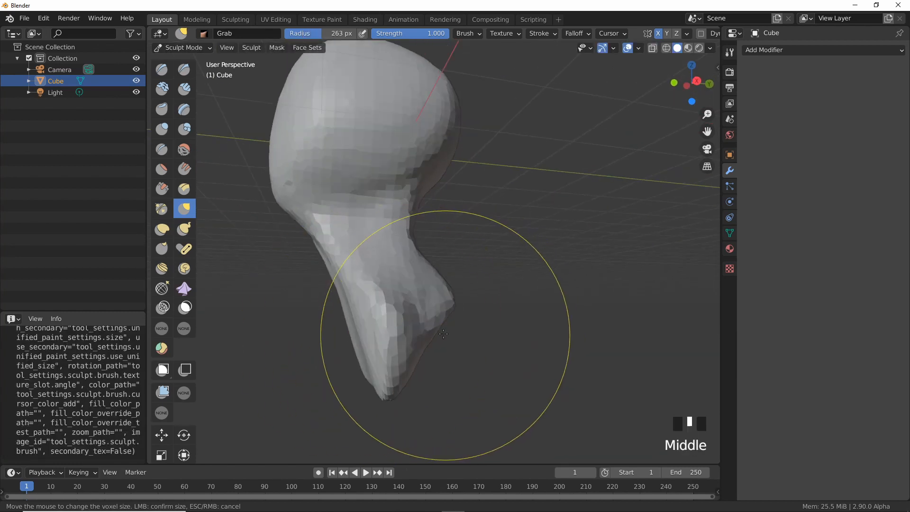
drag(444, 335, 492, 348)
drag(497, 352, 491, 360)
drag(485, 289, 489, 287)
drag(418, 332, 380, 351)
drag(384, 339, 356, 358)
drag(383, 372, 375, 408)
drag(370, 403, 379, 417)
mouse_move(382, 419)
middle_down()
mouse_move(349, 386)
mouse_move(369, 353)
middle_up()
click(374, 346)
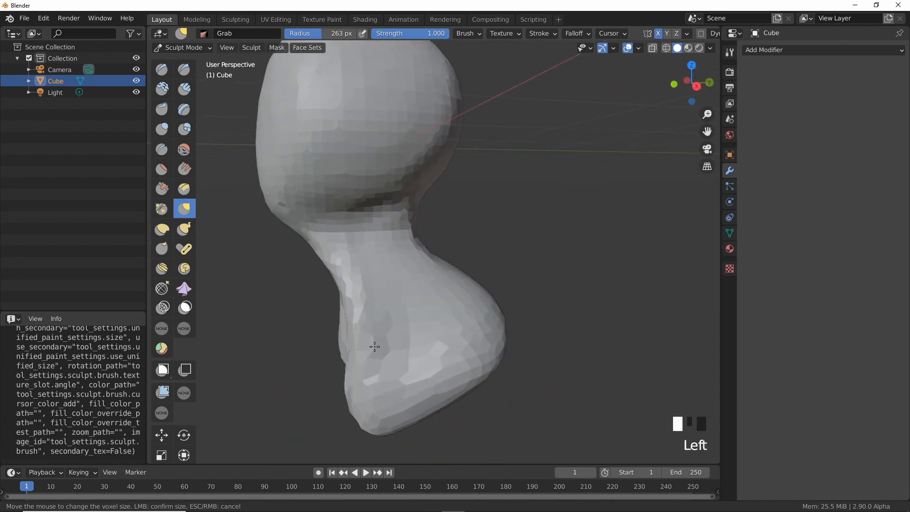
- Smooth the front and underside of the chest
drag(368, 361, 372, 356)
mouse_move(374, 332)
shift+mouse_down()
mouse_move(378, 319)
mouse_move(367, 342)
shift+mouse_up()
shift+drag(367, 342, 374, 380)
middle_drag(344, 375, 427, 372)
mouse_move(412, 379)
shift+mouse_down()
mouse_move(406, 390)
mouse_move(366, 395)
mouse_move(406, 325)
shift+mouse_up()
- Refine the contours of the neck, shoulders and back with the Grab brush
mouse_move(406, 326)
middle_down()
mouse_move(450, 332)
mouse_move(376, 388)
mouse_move(376, 358)
mouse_move(410, 280)
middle_up()
drag(374, 245, 368, 257)
drag(372, 252, 368, 265)
drag(404, 303, 403, 291)
drag(444, 327, 430, 323)
drag(451, 370, 417, 375)
- Set the Grab brush radius to 139 px and pull the shoulders outward in front view
mouse_move(417, 379)
middle_down()
mouse_move(457, 286)
mouse_move(443, 342)
mouse_move(477, 337)
middle_up()
key(f)
click(384, 363)
middle_drag(476, 337, 518, 335)
middle_drag(517, 335, 524, 327)
drag(508, 281, 527, 280)
drag(527, 280, 555, 282)
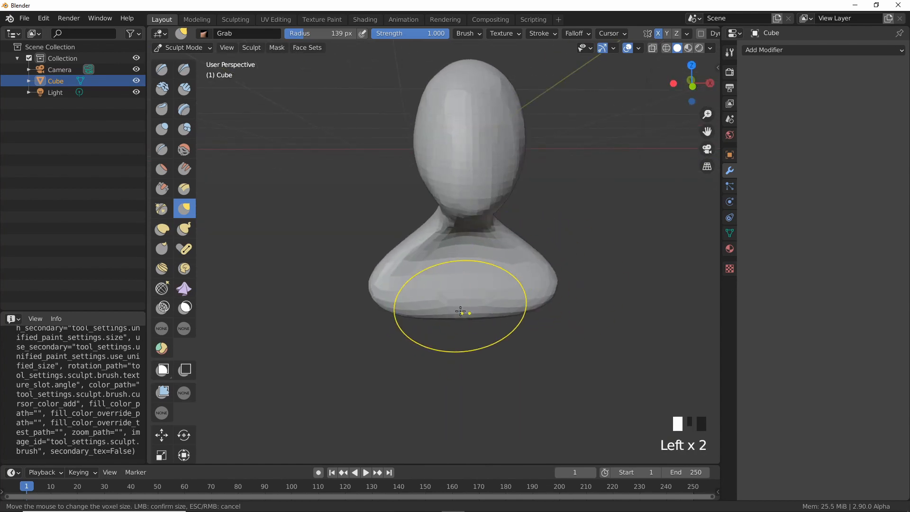
- Touch up the neck and chest of the bust with the Grab brush, checking the shape from several angles
middle_drag(460, 319, 439, 270)
click(450, 250)
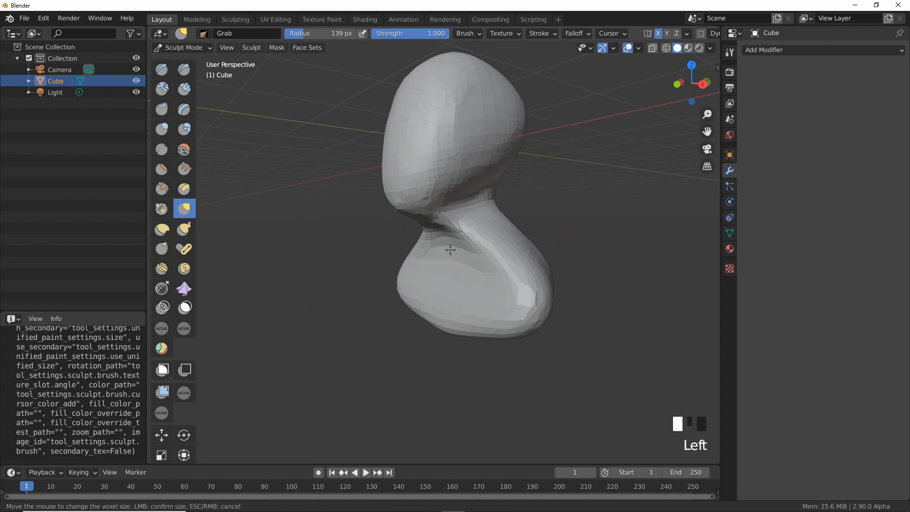
middle_drag(454, 238, 483, 168)
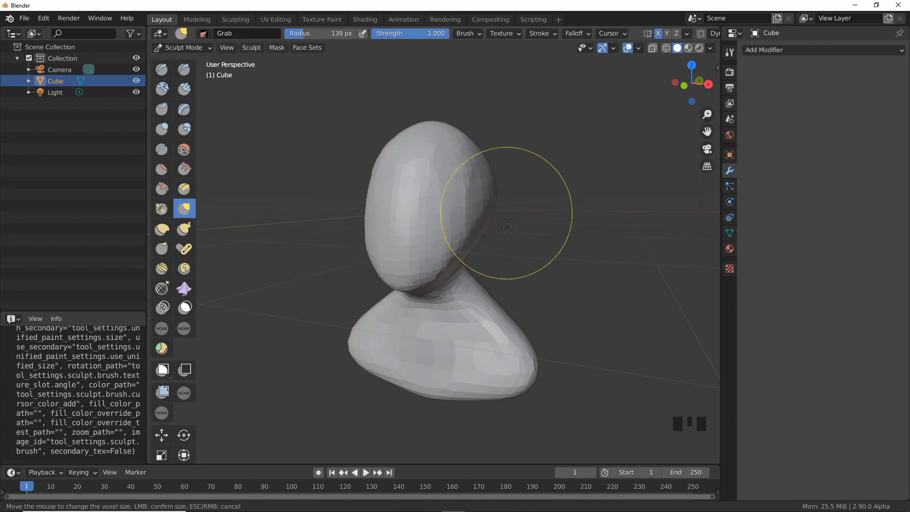
middle_drag(445, 294, 359, 280)
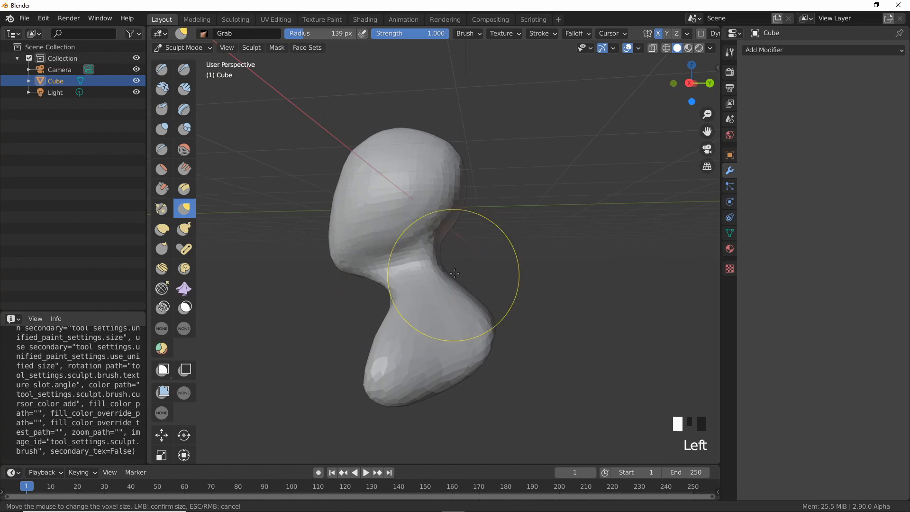
middle_drag(407, 311, 474, 285)
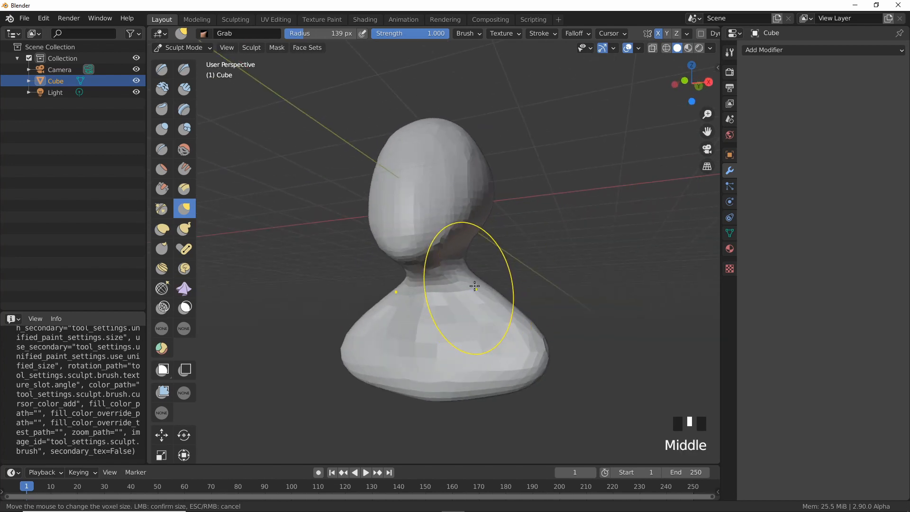
mouse_move(449, 324)
middle_down()
mouse_move(469, 328)
mouse_move(408, 341)
mouse_move(418, 313)
mouse_move(450, 287)
middle_up()
mouse_move(413, 312)
middle_down()
mouse_move(433, 301)
mouse_move(433, 285)
mouse_move(443, 294)
mouse_move(414, 301)
mouse_move(442, 285)
middle_up()
- Paint a patch on the side of the head with the Mask brush at a 51 px radius and invert the mask
mouse_move(435, 210)
middle_down()
mouse_move(420, 276)
mouse_move(447, 203)
mouse_move(473, 226)
middle_up()
key(m)
key(f)
click(438, 222)
mouse_move(473, 227)
ctrl+middle_down()
mouse_move(477, 200)
mouse_move(461, 221)
ctrl+middle_up()
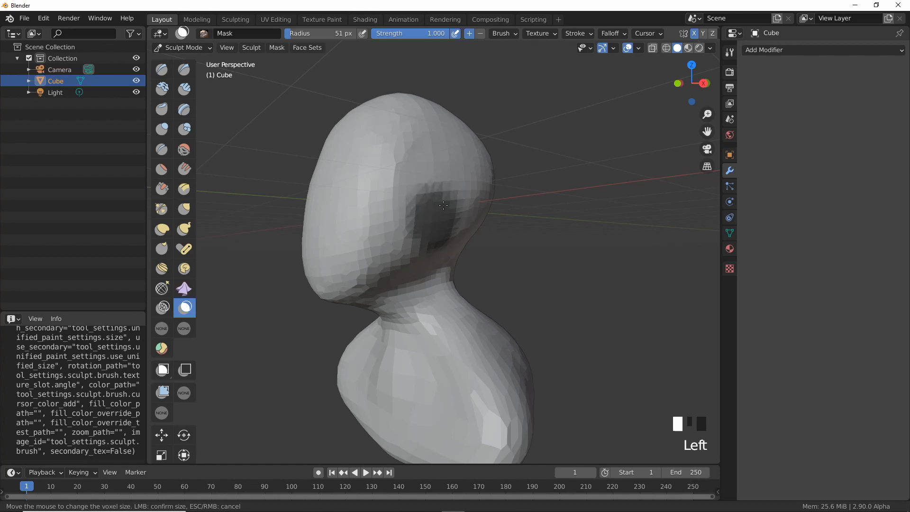
middle_drag(431, 236, 469, 246)
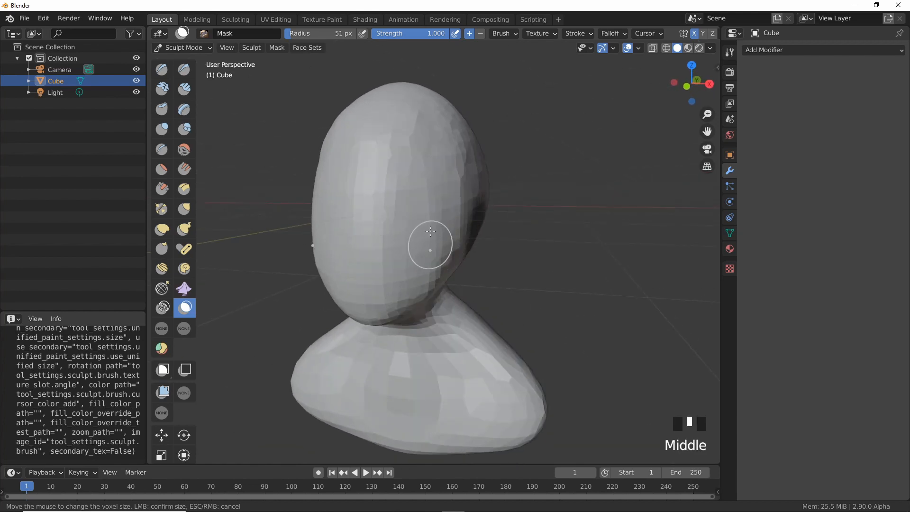
key(a)
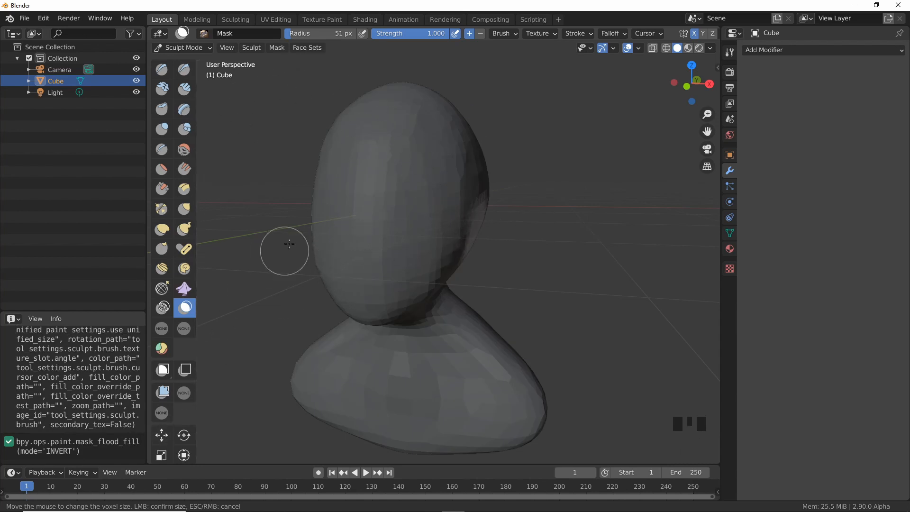
- Activate the Move tool and set its pivot to the mask border
key(q)
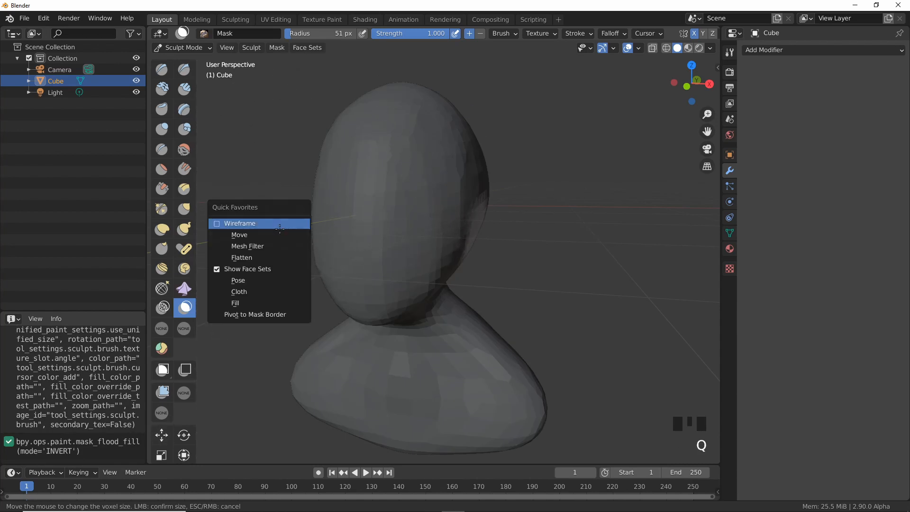
click(255, 234)
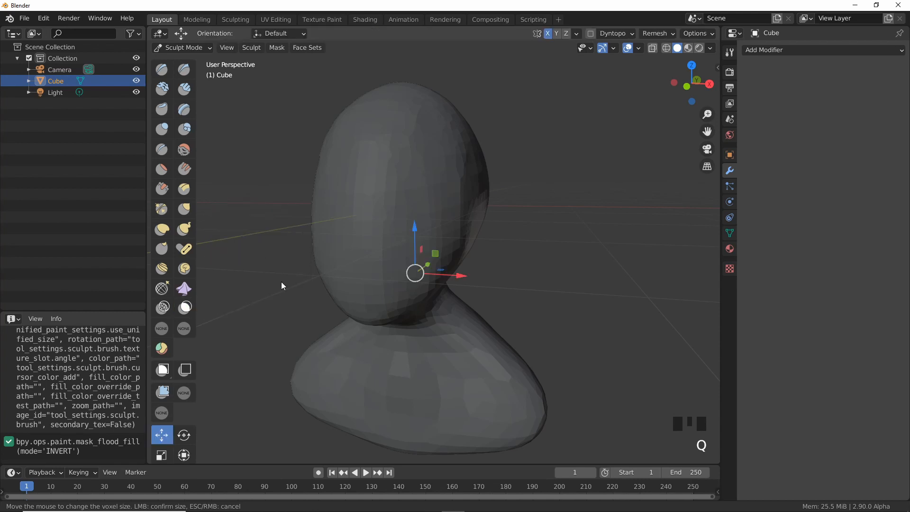
click(279, 47)
mouse_move(253, 48)
mouse_move(275, 110)
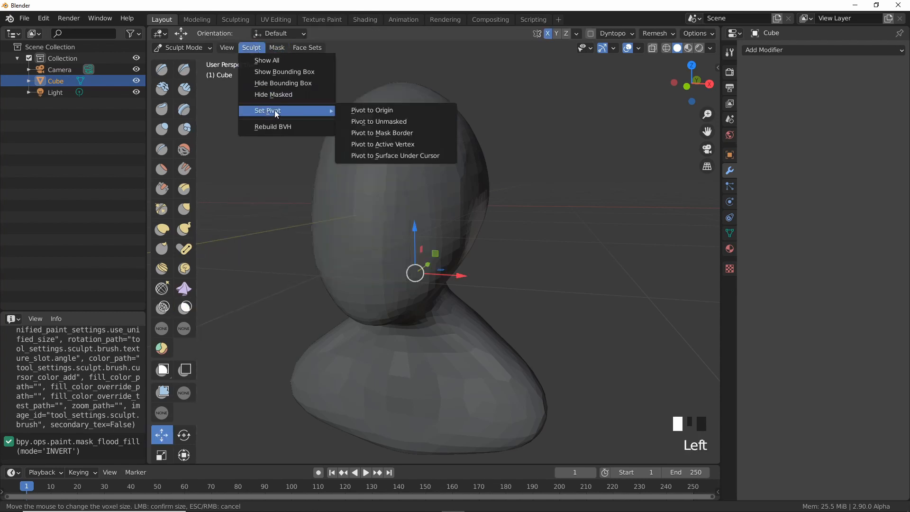
click(411, 134)
- Move the unmasked side patches outward and down into two long extrusions, and voxel remesh the result
middle_drag(367, 243, 362, 267)
drag(380, 227, 309, 203)
drag(241, 182, 246, 266)
mouse_move(246, 266)
middle_down()
mouse_move(340, 312)
mouse_move(434, 242)
mouse_move(445, 266)
mouse_move(431, 275)
middle_up()
key(ctrl+r)
key(f)
click(512, 288)
drag(470, 191, 481, 217)
key(ctrl+z)
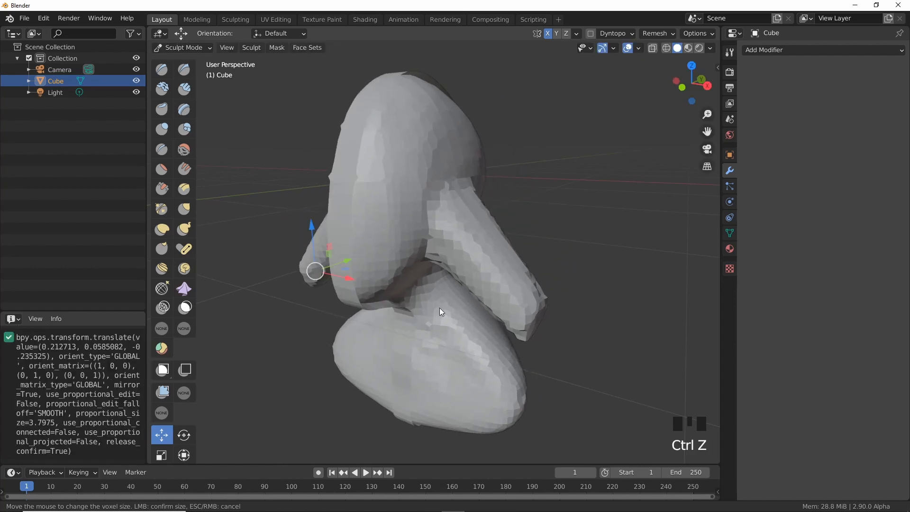
key(ctrl+z)
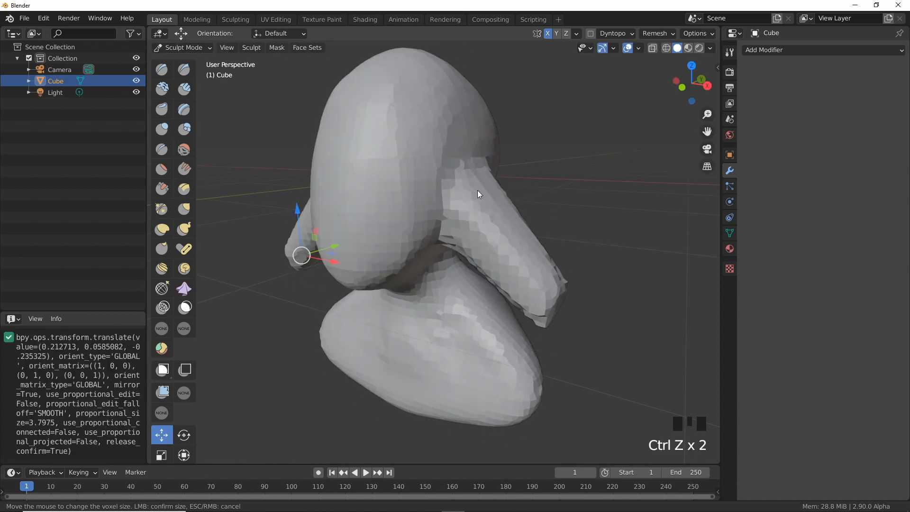
- Adjust the side extrusions at their attachment to the head and at their tips with the Grab brush at a 203 px radius
key(g)
mouse_move(471, 227)
ctrl+middle_down()
mouse_move(431, 237)
mouse_move(461, 265)
mouse_move(474, 258)
ctrl+middle_up()
drag(460, 236, 464, 231)
drag(463, 233, 466, 229)
drag(465, 232, 462, 227)
middle_drag(496, 296, 520, 295)
drag(525, 322, 528, 344)
drag(526, 333, 530, 325)
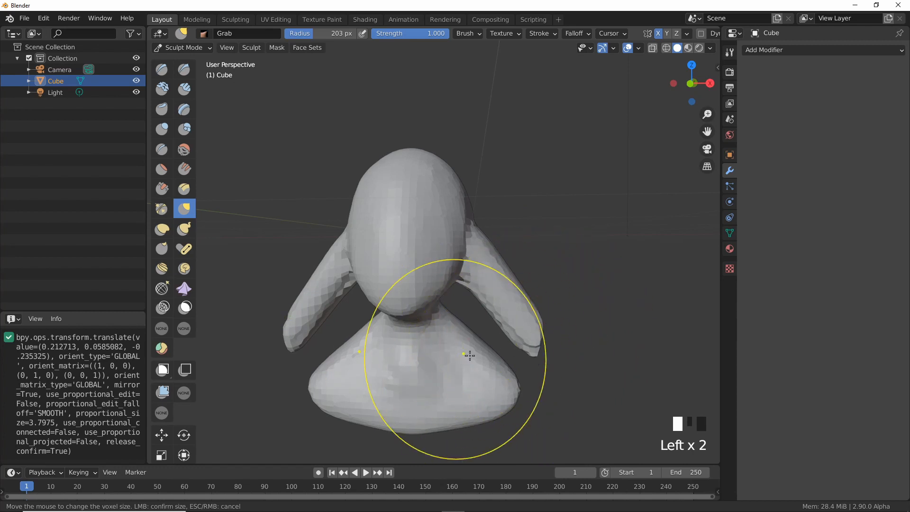
- Try to pull the tips of the side extrusions outward with a smaller Grab brush
key(f)
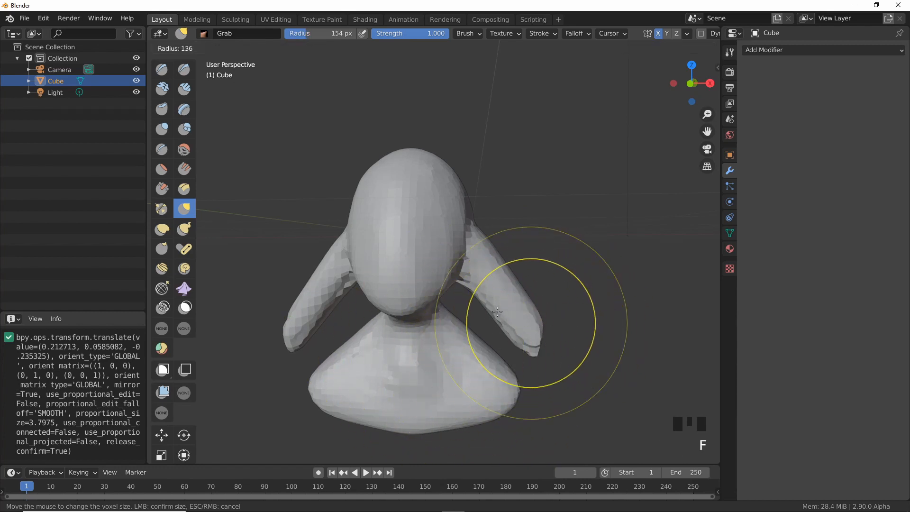
click(504, 314)
mouse_move(532, 333)
mouse_down()
mouse_move(560, 329)
mouse_move(538, 363)
mouse_move(541, 345)
mouse_up()
key(ctrl+z)
- Set the brush radius to 147 px and try bending the extrusion's tip forward with Grab in side view
key(f)
click(558, 338)
mouse_move(552, 337)
middle_down()
mouse_move(460, 322)
mouse_move(429, 339)
middle_up()
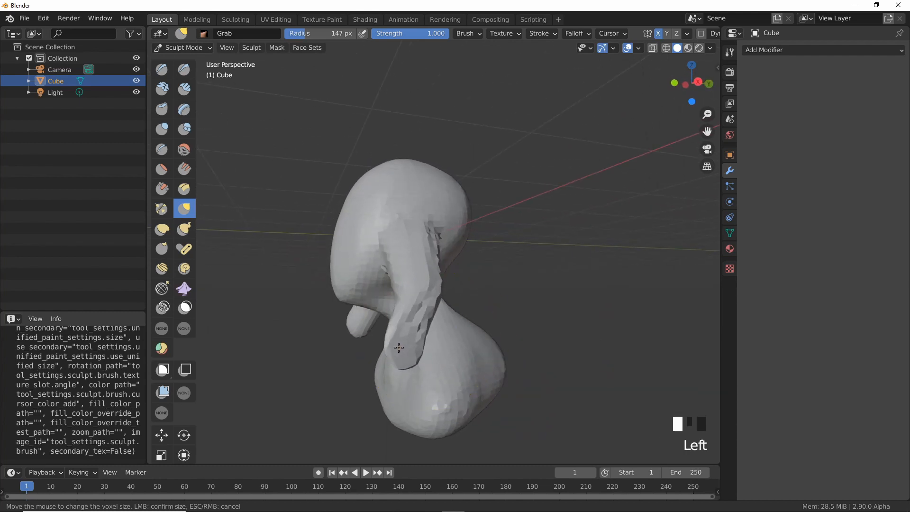
key(ctrl+z)
- Bend the lower ends of the side extrusions forward with the Snake Hook brush at a 147 px radius
mouse_move(408, 342)
middle_down()
mouse_move(430, 337)
mouse_move(419, 336)
middle_up()
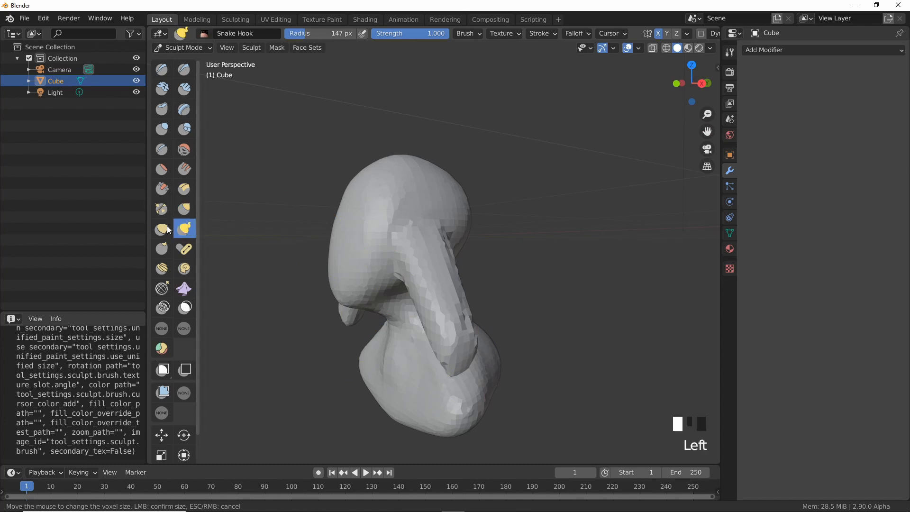
middle_drag(436, 334, 418, 338)
drag(418, 339, 416, 353)
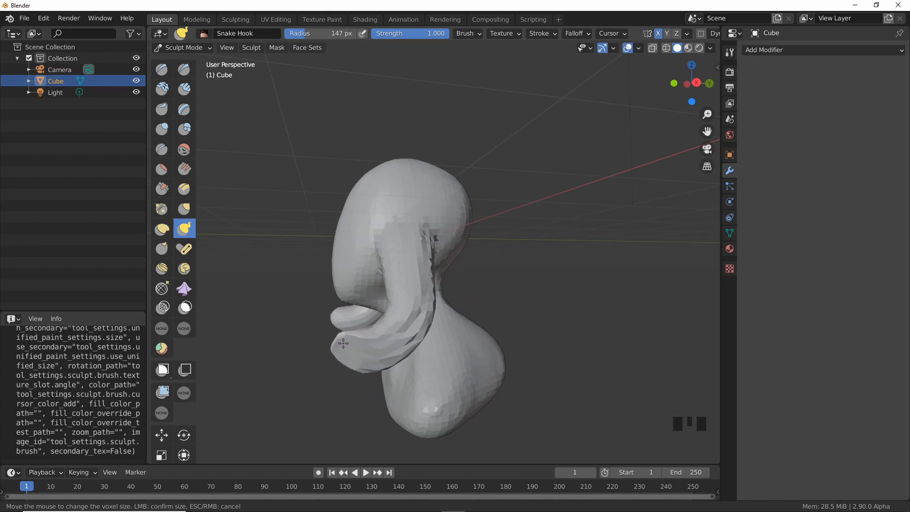
drag(416, 275, 417, 308)
mouse_move(417, 308)
middle_down()
mouse_move(417, 331)
mouse_move(473, 318)
mouse_move(451, 327)
middle_up()
drag(499, 353, 515, 318)
mouse_move(515, 317)
middle_down()
mouse_move(500, 183)
mouse_move(455, 227)
mouse_move(403, 313)
middle_up()
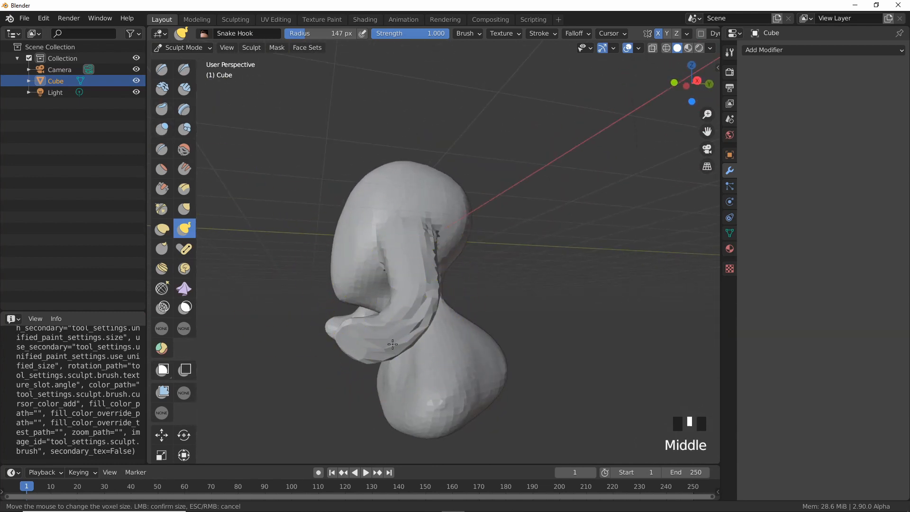
- Try smoothing the bent lower part of the side extrusion
middle_drag(393, 344, 383, 349)
shift+drag(414, 343, 370, 348)
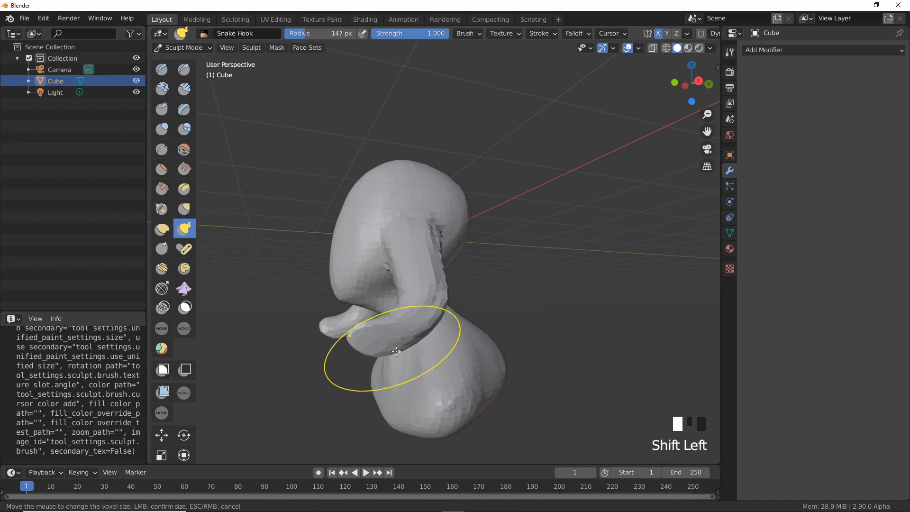
key(ctrl+z)
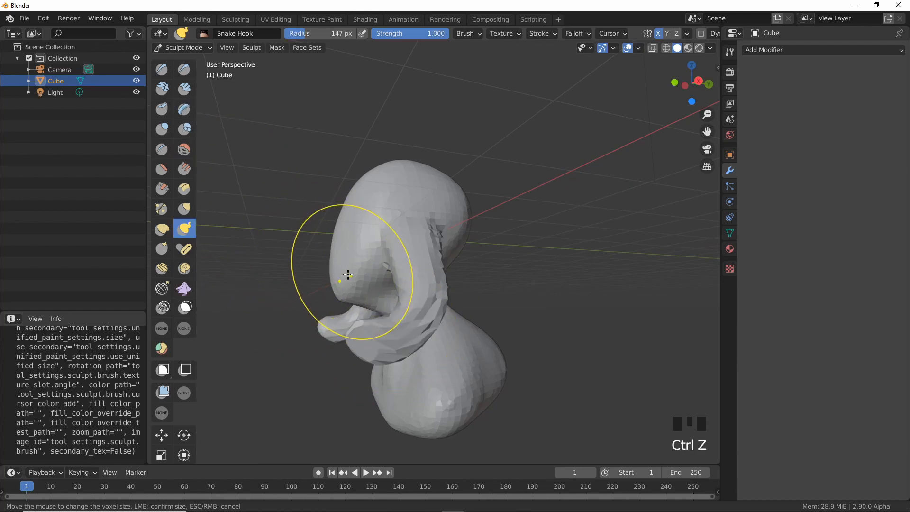
- Thicken the bent ends of the extrusions with the Inflate/Deflate brush at strength 0.412 and voxel remesh the model
key(i)
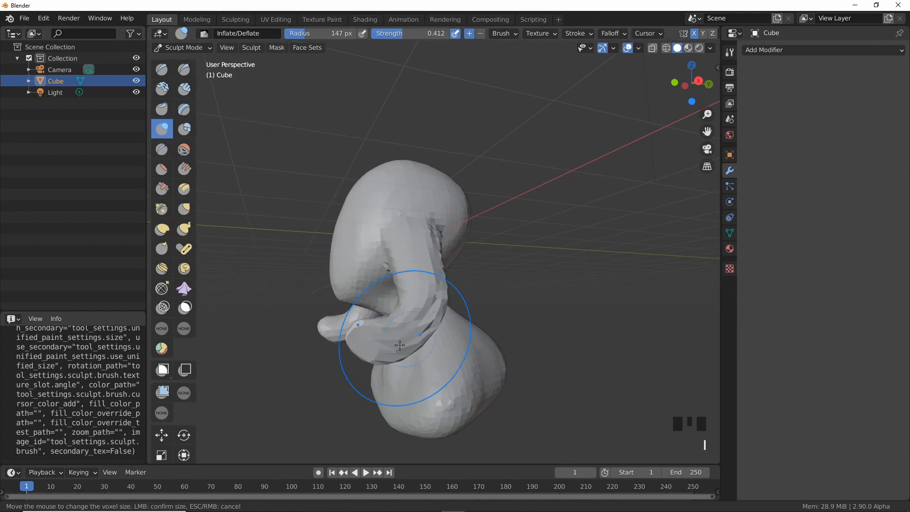
middle_drag(351, 385, 411, 332)
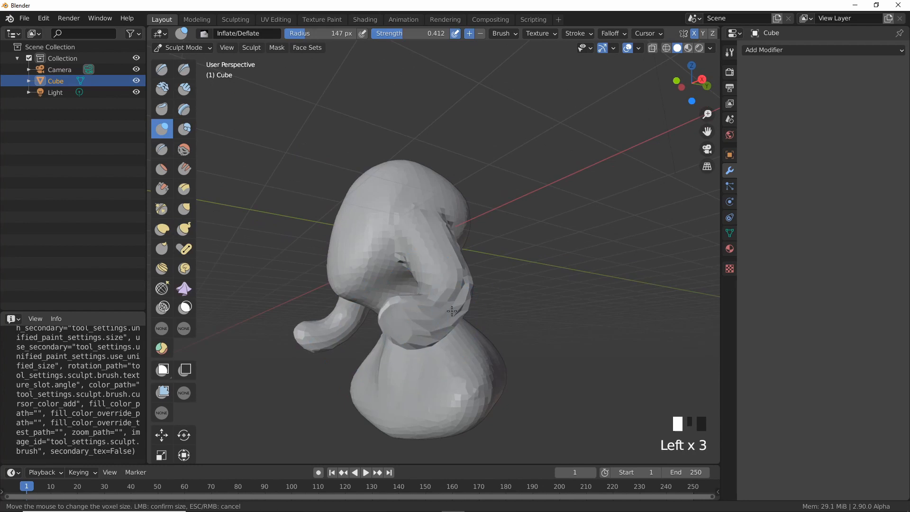
key(ctrl+r)
- Inflate the bend of the side extrusion further and deflate its forward end with the Inflate/Deflate brush
mouse_move(439, 334)
middle_down()
mouse_move(426, 327)
mouse_move(442, 318)
middle_up()
click(443, 324)
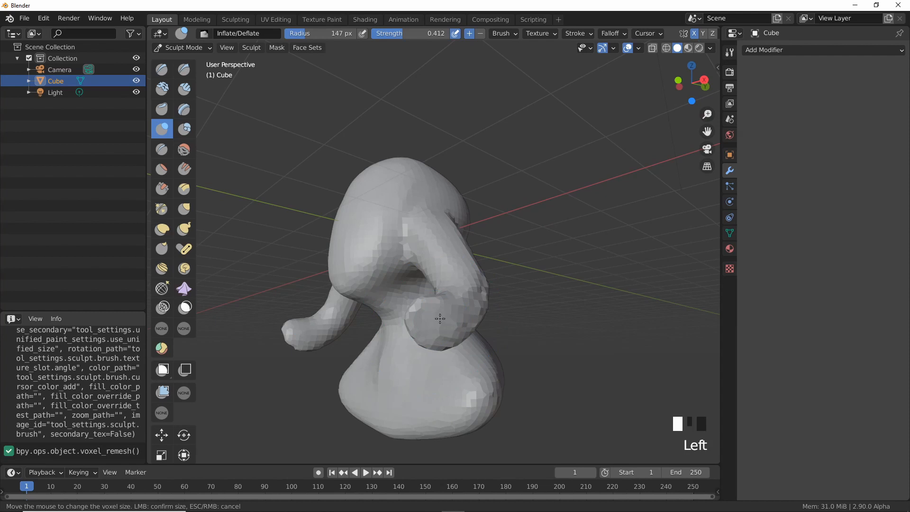
click(455, 313)
click(468, 298)
middle_drag(448, 336, 426, 349)
ctrl+click(423, 348)
ctrl+drag(425, 346, 404, 331)
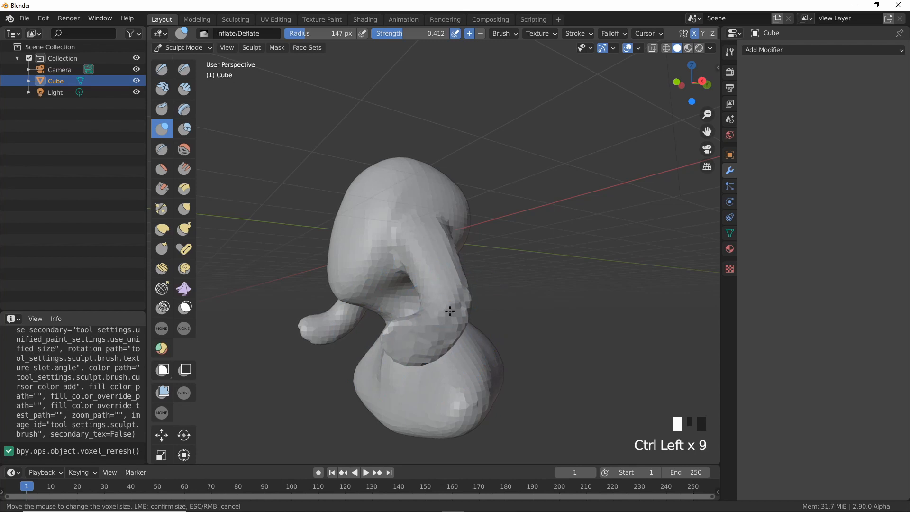
- Build up the end face of the side extrusion with the Draw brush at 147 px radius and strength 0.500
middle_drag(443, 353, 454, 303)
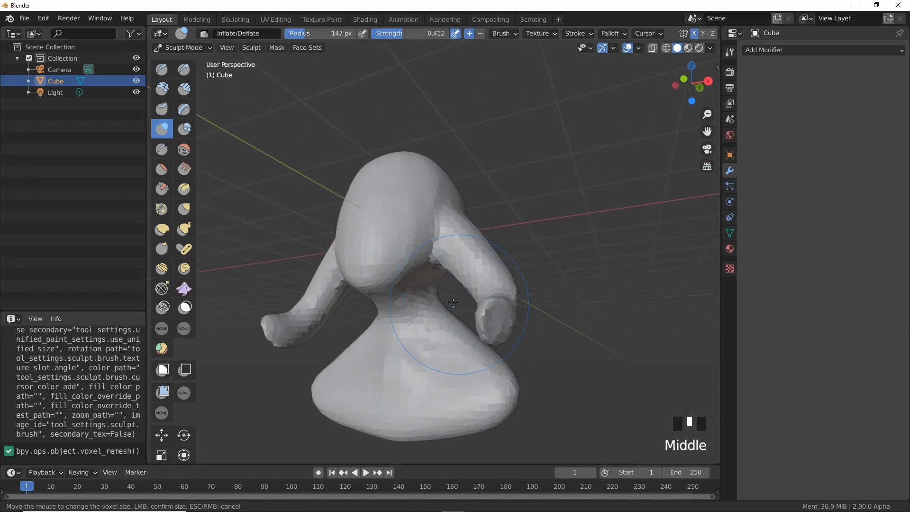
click(163, 74)
mouse_move(539, 322)
ctrl+middle_down()
mouse_move(537, 284)
mouse_move(436, 278)
ctrl+middle_up()
middle_drag(428, 313, 417, 237)
click(421, 169)
click(421, 169)
click(421, 170)
click(421, 169)
click(421, 169)
click(421, 169)
click(421, 169)
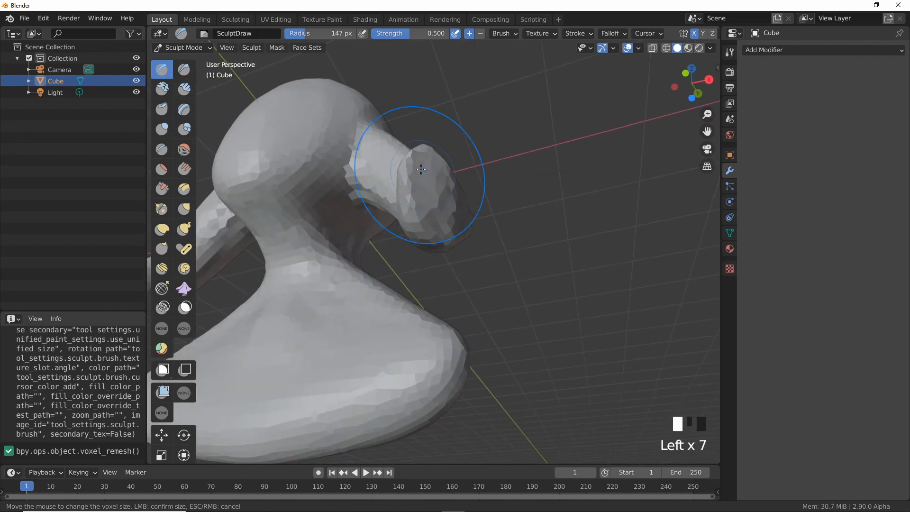
click(423, 170)
click(425, 169)
click(427, 170)
click(428, 172)
click(430, 173)
click(428, 178)
click(427, 183)
- Add a final Draw dab to the extrusion's end and voxel remesh the built-up mesh
middle_drag(428, 185, 438, 202)
click(473, 261)
middle_drag(460, 258, 389, 221)
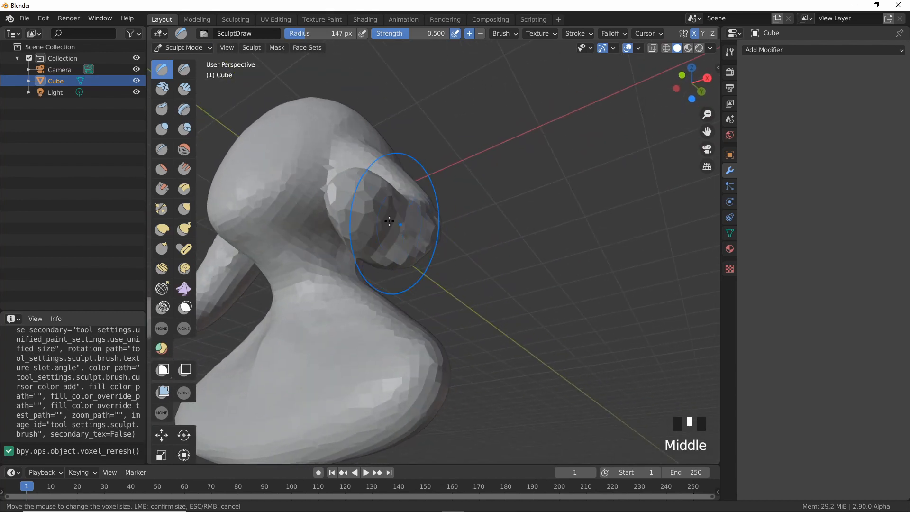
key(ctrl+r)
mouse_move(400, 256)
middle_down()
mouse_move(426, 279)
mouse_move(467, 277)
mouse_move(379, 313)
mouse_move(427, 265)
mouse_move(519, 220)
mouse_move(408, 285)
mouse_move(335, 223)
middle_up()
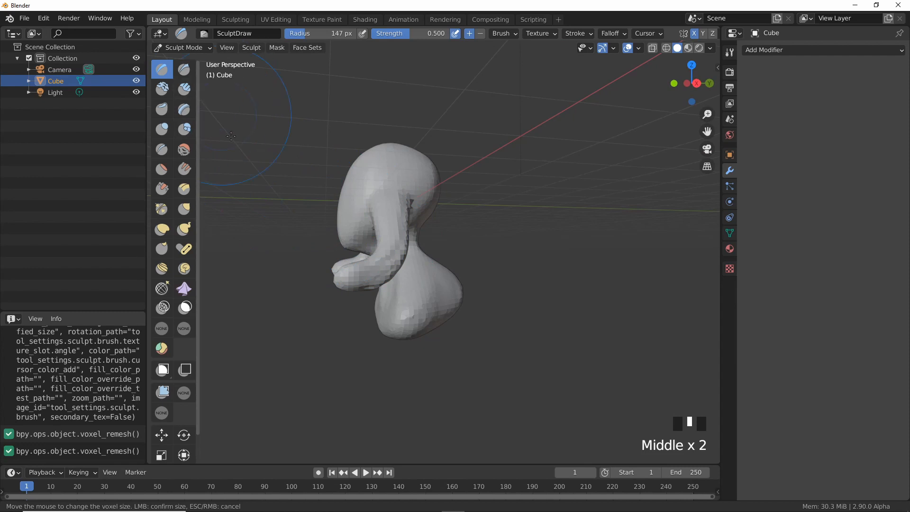
- Pull the forward end of the side extrusion slightly downward with the Grab brush at 147 px radius
key(g)
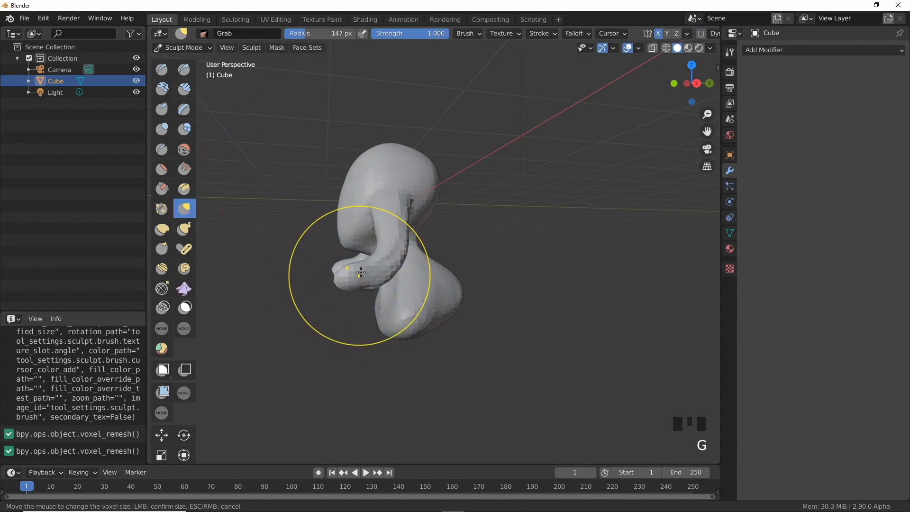
drag(341, 280, 339, 286)
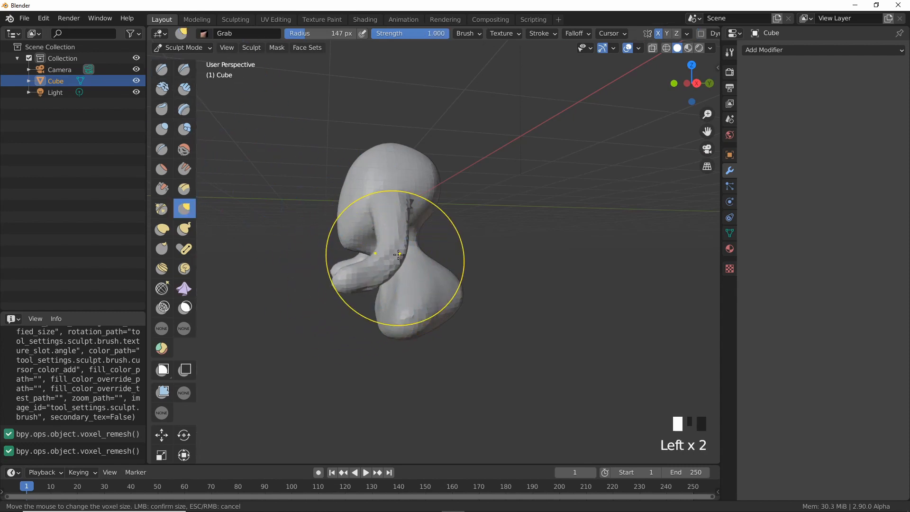
middle_drag(404, 276, 356, 275)
- Reshape the chest and the lower part of the bust with the Grab brush
click(374, 263)
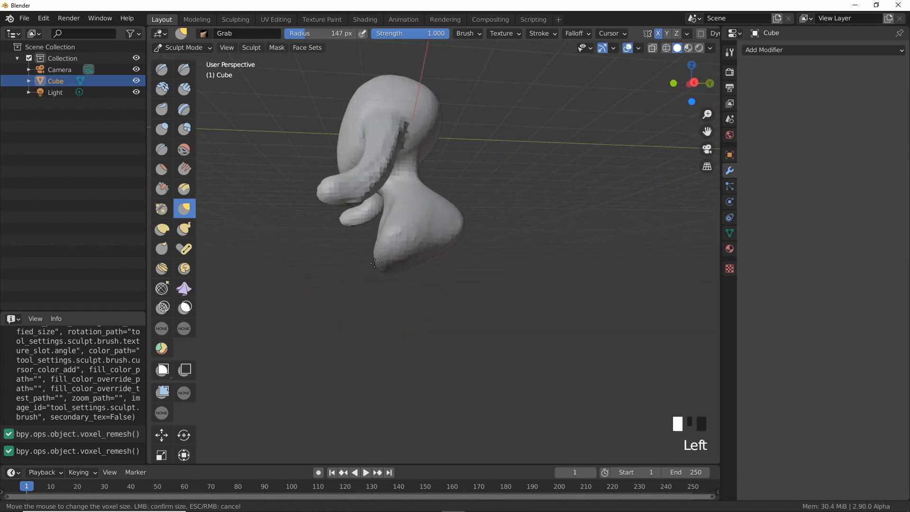
mouse_move(414, 282)
middle_down()
mouse_move(370, 254)
mouse_move(422, 254)
middle_up()
drag(422, 254, 437, 284)
click(398, 260)
drag(398, 260, 389, 263)
drag(398, 275, 388, 274)
drag(390, 246, 372, 242)
mouse_move(493, 263)
mouse_down()
mouse_move(506, 268)
mouse_move(494, 280)
mouse_up()
drag(388, 307, 404, 332)
drag(412, 360, 420, 390)
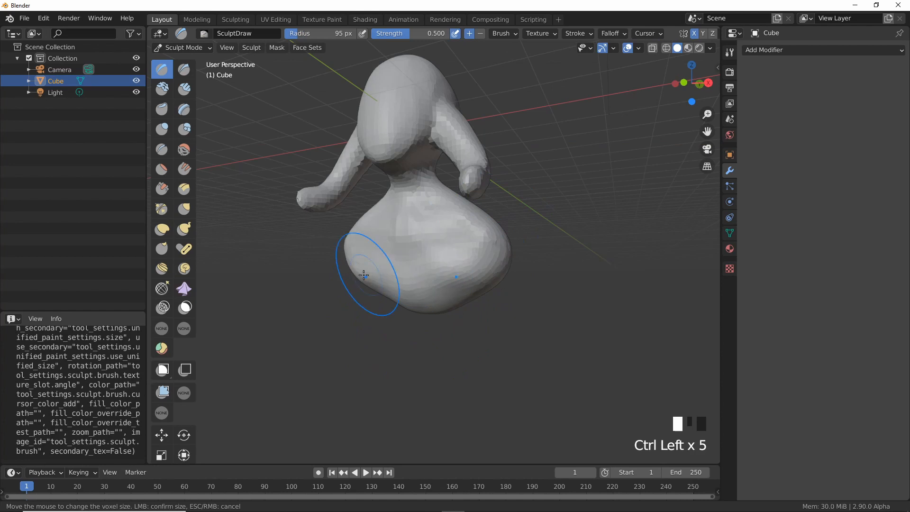
- Carve into the sides of the bust's base with subtractive Draw strokes at 95 px radius and strength 0.500
ctrl+click(366, 265)
ctrl+click(362, 279)
ctrl+click(358, 292)
mouse_move(445, 311)
middle_down()
mouse_move(455, 306)
mouse_move(421, 315)
mouse_move(475, 321)
mouse_move(443, 258)
mouse_move(445, 218)
mouse_move(447, 236)
middle_up()
triple_click(437, 284)
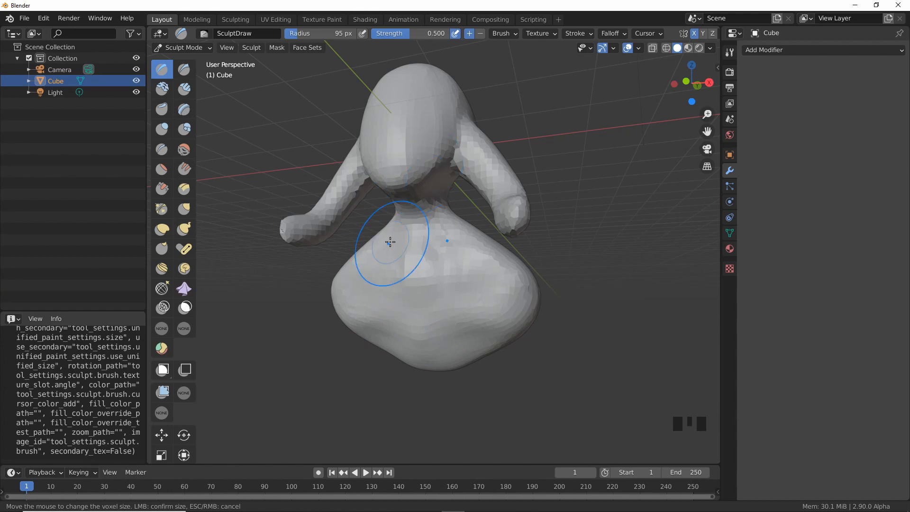
- Raise the Draw brush strength to 0.823 for sculpting the face
mouse_move(418, 277)
middle_down()
mouse_move(417, 264)
mouse_move(447, 282)
mouse_move(427, 317)
mouse_move(420, 300)
mouse_move(457, 240)
mouse_move(448, 293)
mouse_move(411, 251)
middle_up()
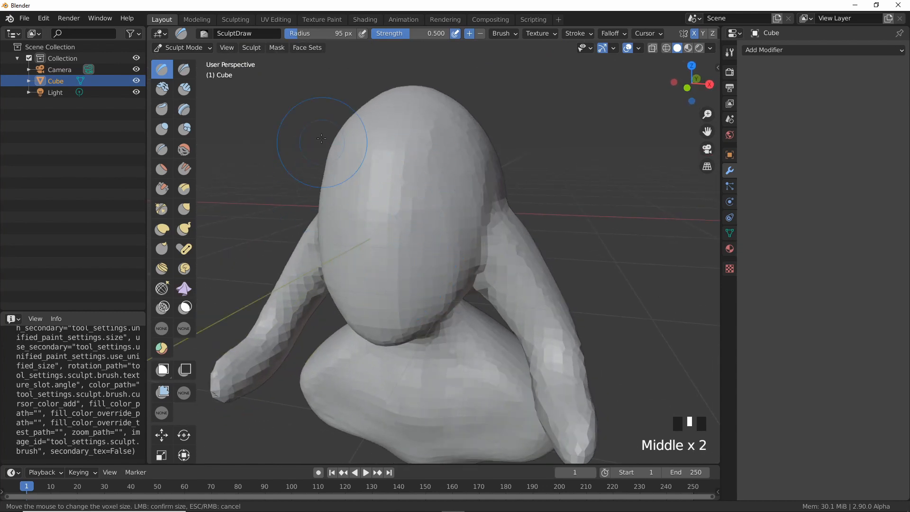
mouse_move(386, 237)
middle_down()
mouse_move(407, 239)
mouse_move(386, 177)
mouse_move(401, 220)
mouse_move(443, 203)
middle_up()
key(shift+f)
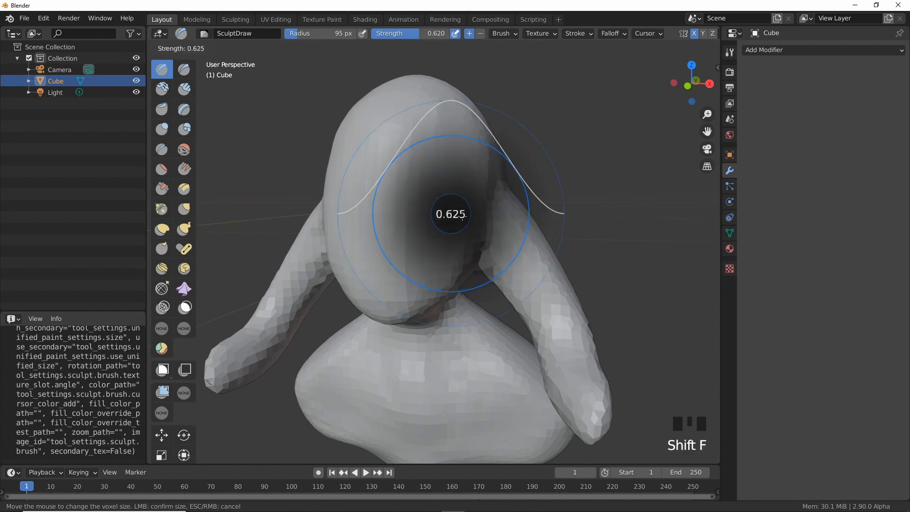
click(477, 219)
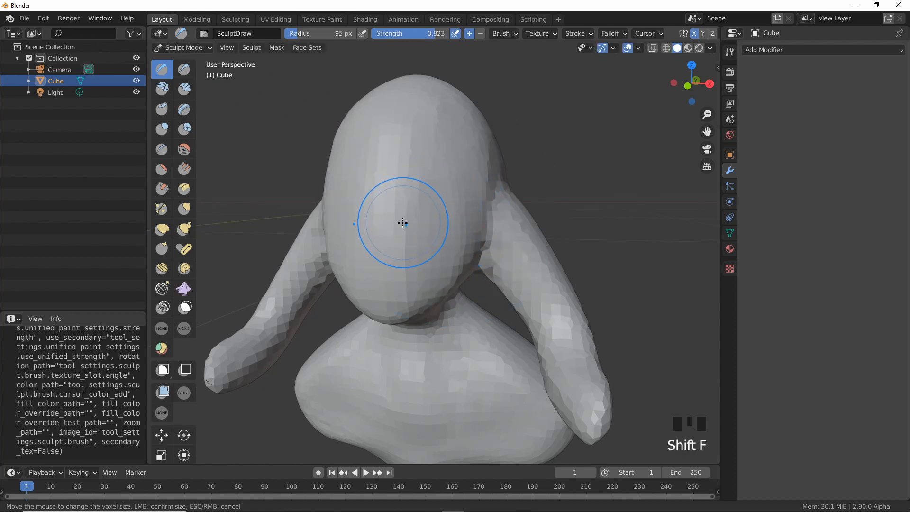
- Paint masks over both eye areas with the Mask brush at 95 px radius and clear the mask
key(m)
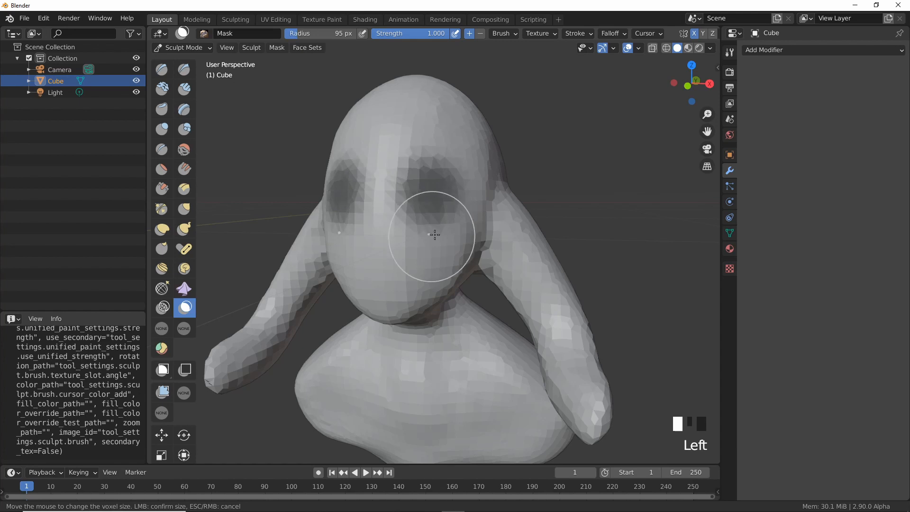
mouse_move(314, 112)
middle_down()
mouse_move(439, 218)
mouse_move(394, 219)
mouse_move(440, 212)
middle_up()
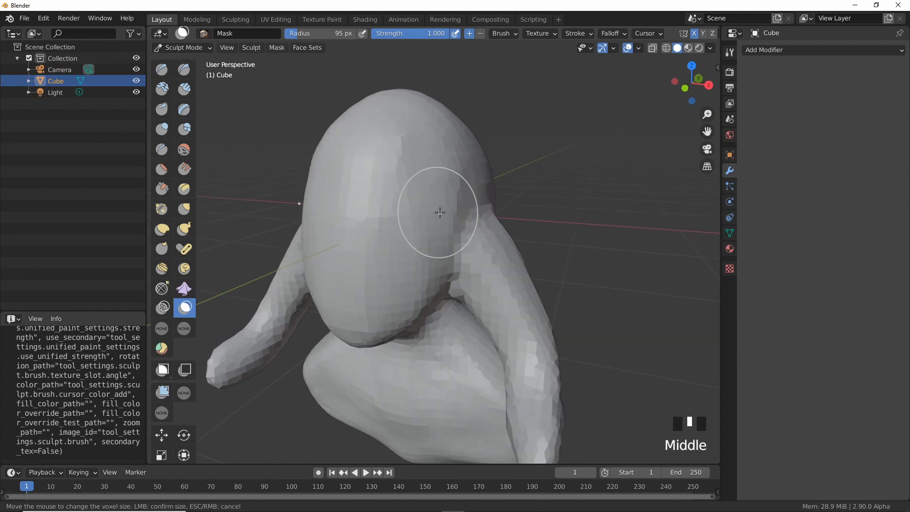
key(a)
key(a)
key(a)
click(527, 218)
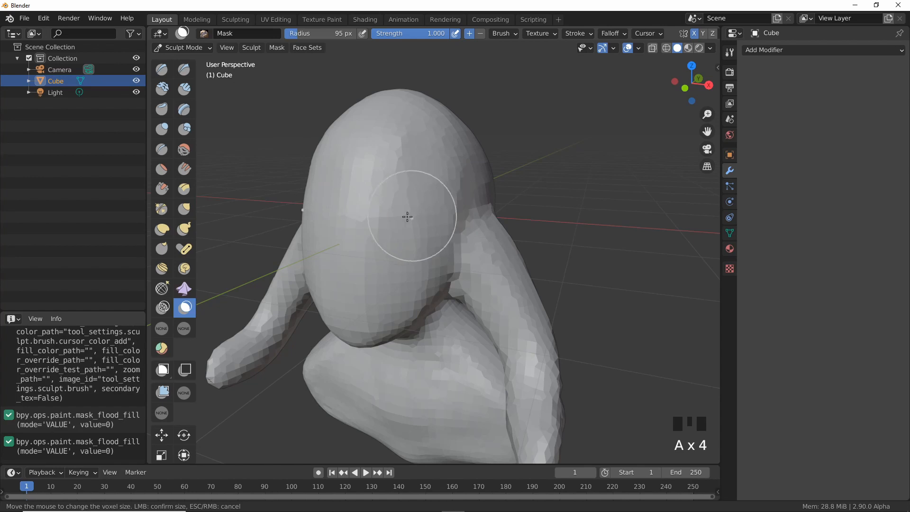
key(ctrl+z)
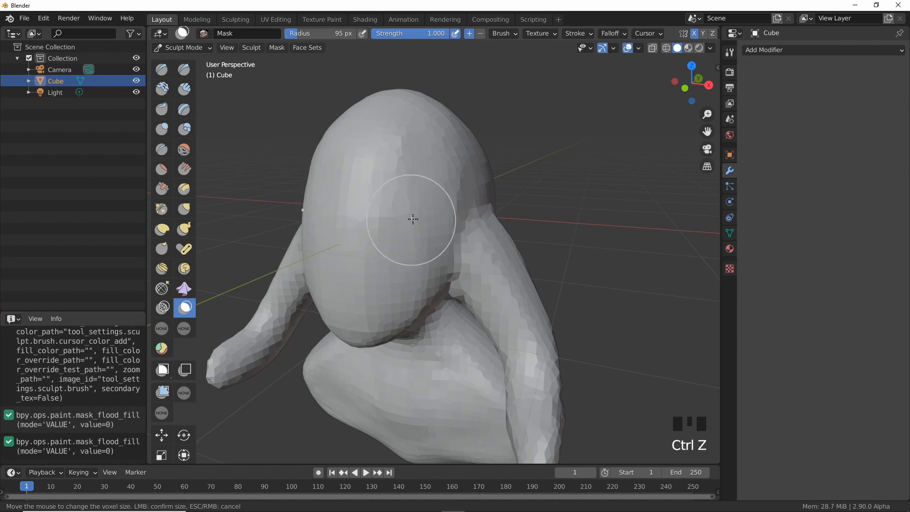
- Carve mirrored eye sockets and the sides of the nose with subtractive Draw strokes at 95 px radius and strength 0.823
click(163, 70)
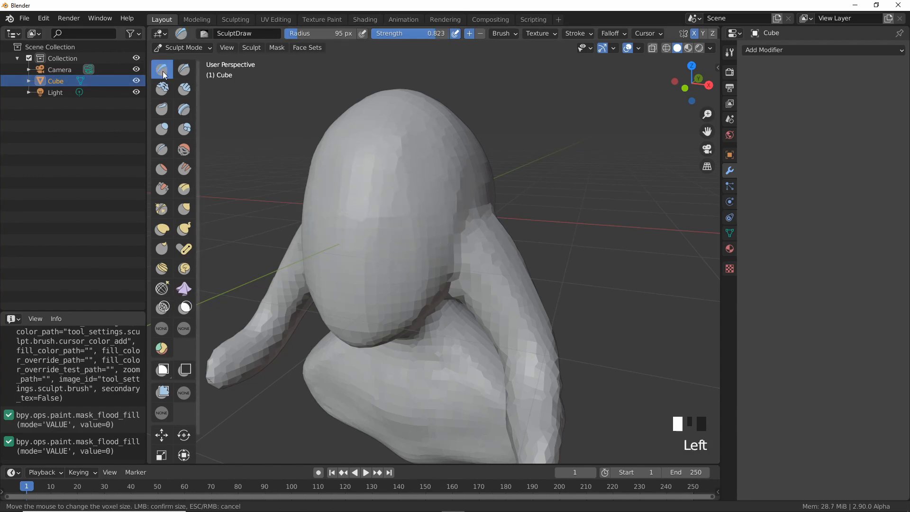
middle_drag(394, 233, 398, 233)
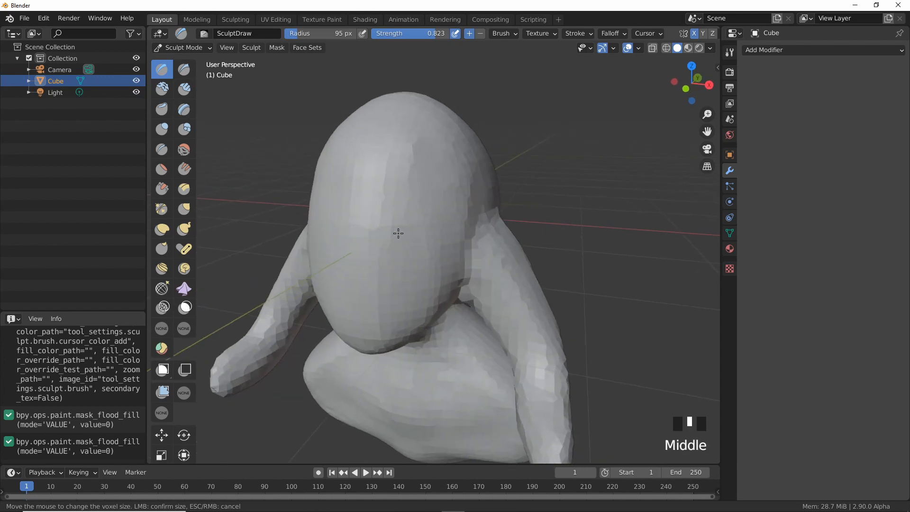
ctrl+drag(410, 231, 401, 220)
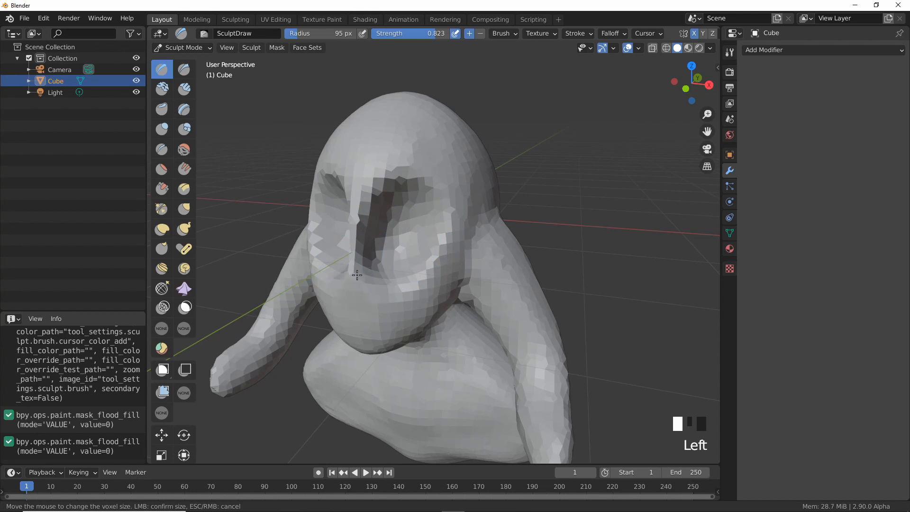
drag(357, 242, 361, 268)
middle_drag(367, 271, 397, 271)
mouse_move(437, 261)
mouse_down()
mouse_move(442, 218)
mouse_move(458, 256)
mouse_up()
mouse_move(458, 256)
middle_down()
mouse_move(410, 254)
mouse_move(434, 247)
middle_up()
drag(438, 227, 442, 179)
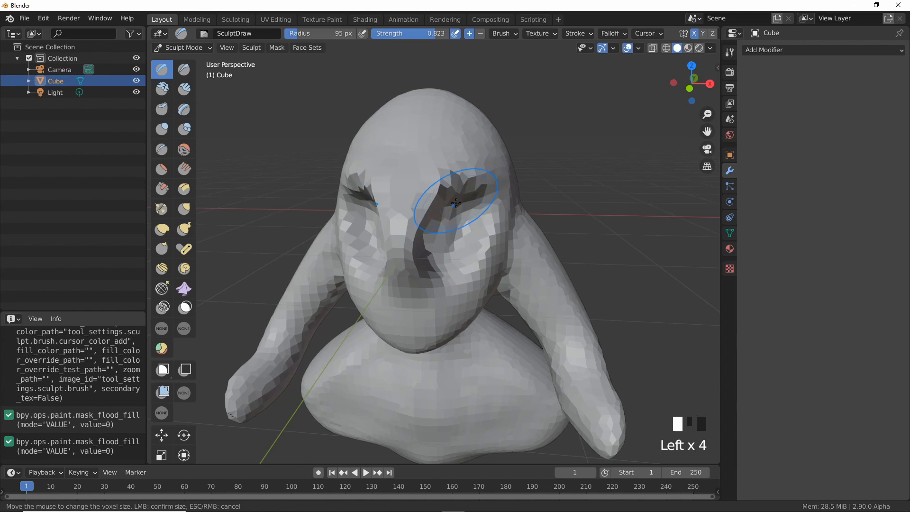
- Voxel remesh the model, then deepen the eye sockets with subtractive Draw strokes and smooth the surrounding face
key(ctrl+r)
middle_drag(456, 203, 374, 242)
shift+drag(370, 258, 357, 214)
shift+drag(356, 213, 361, 237)
mouse_move(363, 232)
shift+mouse_down()
mouse_move(356, 199)
mouse_move(367, 252)
shift+mouse_up()
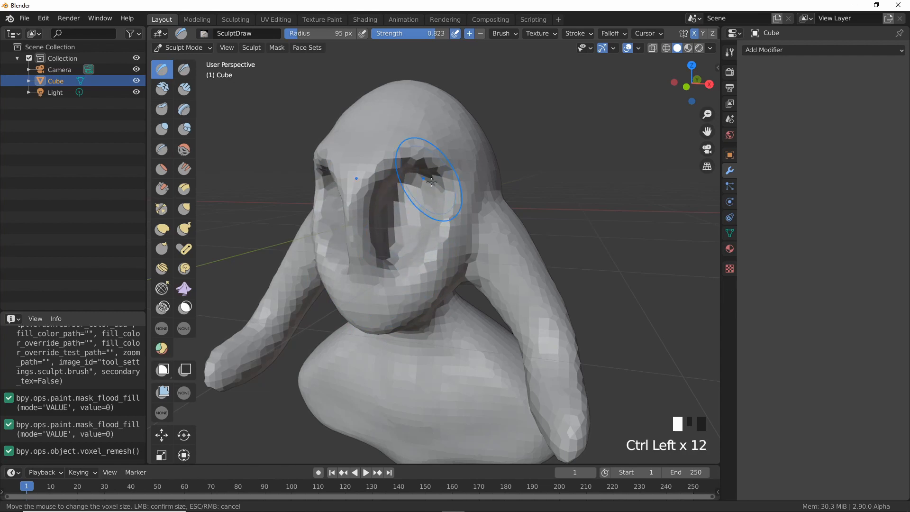
mouse_move(412, 195)
middle_down()
mouse_move(427, 204)
mouse_move(416, 203)
middle_up()
mouse_move(416, 203)
shift+mouse_down()
mouse_move(386, 274)
mouse_move(344, 217)
mouse_move(348, 246)
shift+mouse_up()
shift+drag(348, 247, 352, 277)
shift+drag(456, 267, 427, 298)
- Pull the jaw and chin of the head downward with the Grab brush at 200 px radius
mouse_move(427, 299)
middle_down()
mouse_move(417, 244)
mouse_move(415, 268)
mouse_move(436, 218)
mouse_move(448, 265)
middle_up()
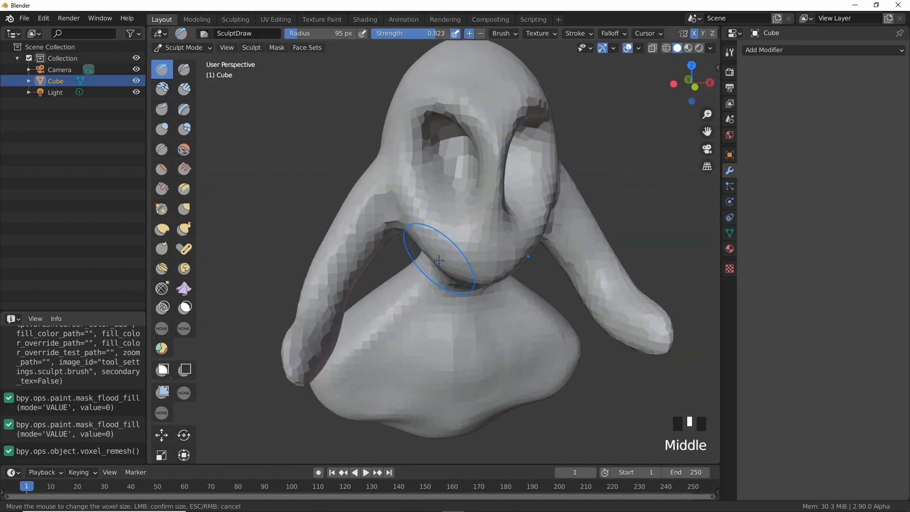
key(g)
key(f)
click(536, 315)
drag(460, 261, 456, 277)
drag(484, 272, 522, 283)
drag(512, 280, 511, 289)
drag(497, 284, 496, 293)
drag(487, 286, 487, 299)
- Refine the chin, cheeks and side of the face with the Grab brush
mouse_move(456, 245)
mouse_down()
mouse_move(449, 254)
mouse_move(467, 245)
mouse_up()
drag(496, 217, 492, 223)
drag(485, 297, 487, 295)
drag(490, 295, 479, 281)
drag(427, 231, 412, 211)
drag(394, 153, 389, 150)
drag(429, 176, 457, 193)
- Raise the top of the head and pull the back of the skull outward with the Grab brush
middle_drag(457, 193, 370, 218)
shift+middle_drag(370, 218, 495, 230)
drag(407, 136, 423, 131)
mouse_move(496, 145)
shift+middle_down()
mouse_move(487, 162)
mouse_move(478, 151)
shift+middle_up()
drag(546, 158, 561, 148)
drag(563, 144, 578, 135)
drag(518, 100, 522, 87)
drag(531, 93, 534, 88)
drag(497, 89, 499, 82)
drag(476, 90, 478, 80)
drag(543, 195, 552, 212)
mouse_move(552, 201)
mouse_down()
mouse_move(560, 216)
mouse_move(589, 178)
mouse_up()
drag(582, 170, 595, 169)
- Fill the hollow on the back of the head with the Fill/Deepen brush at 106 px radius and strength 1.000
middle_drag(420, 246, 553, 264)
mouse_move(422, 223)
middle_down()
mouse_move(509, 178)
mouse_move(512, 192)
middle_up()
mouse_move(507, 194)
shift+middle_down()
mouse_move(510, 230)
mouse_move(478, 240)
shift+middle_up()
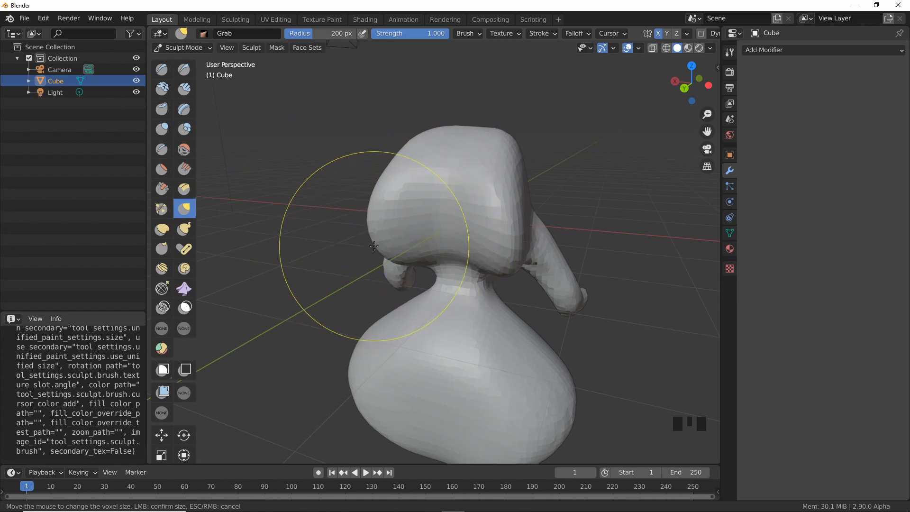
key(alt+f)
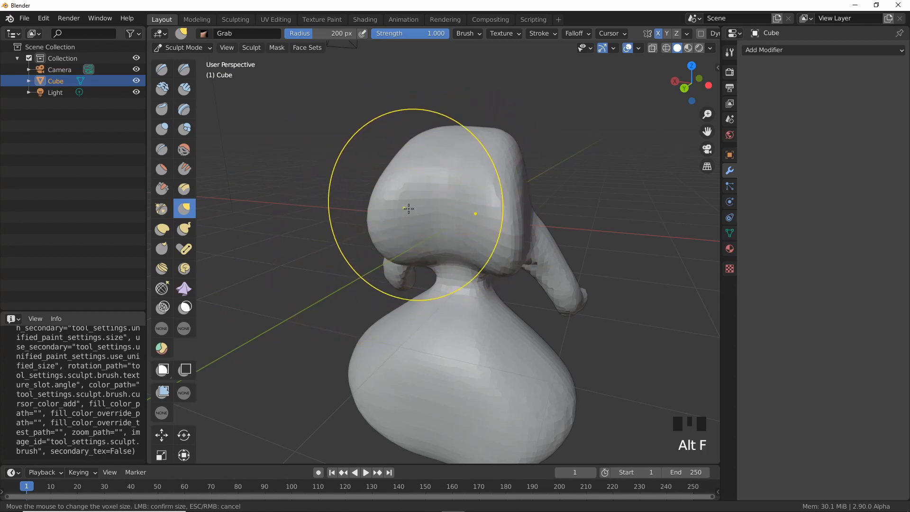
key(alt+s)
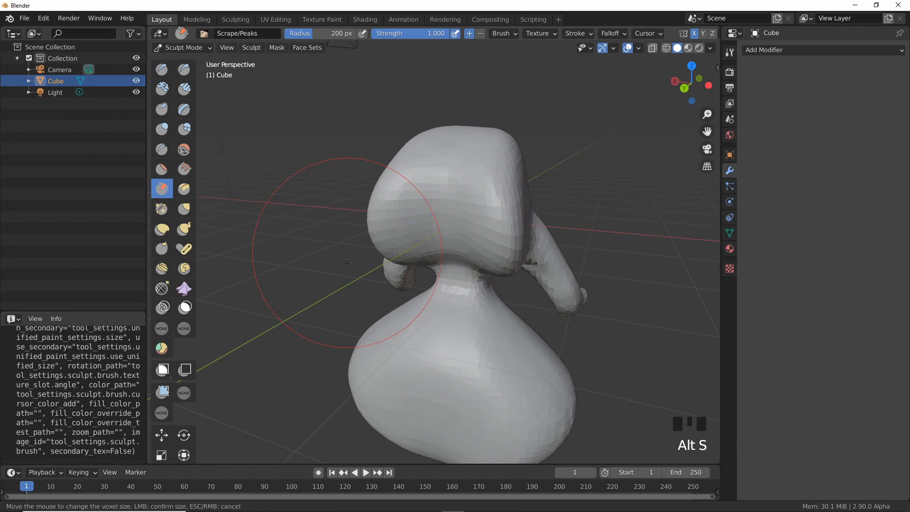
click(186, 171)
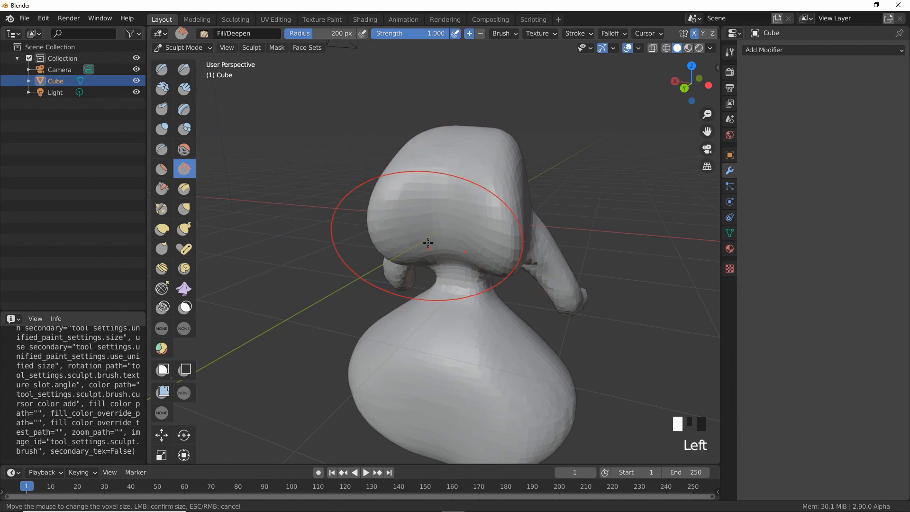
middle_drag(428, 243, 443, 240)
key(f)
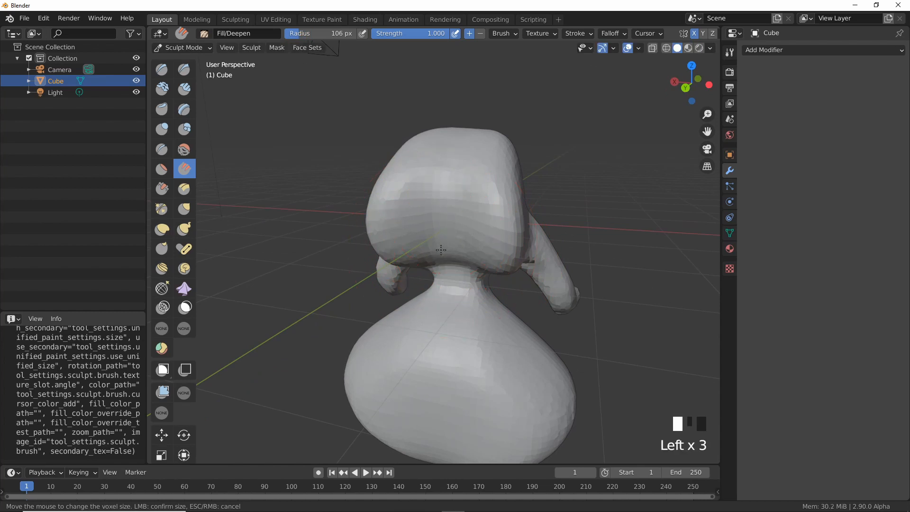
drag(442, 208, 441, 200)
drag(440, 204, 441, 209)
- Smooth the filled surface on the back of the head
shift+drag(441, 211, 443, 240)
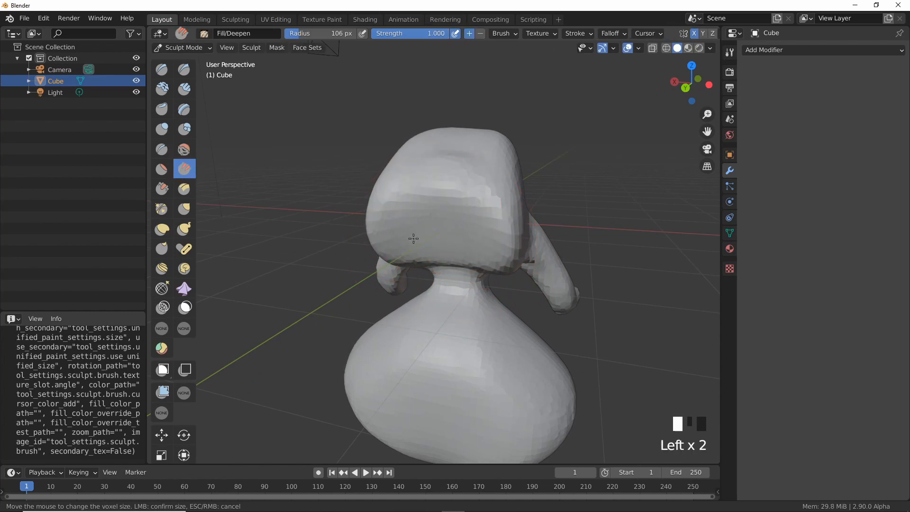
mouse_move(440, 214)
middle_down()
mouse_move(462, 209)
mouse_move(458, 216)
middle_up()
shift+drag(457, 216, 454, 229)
shift+drag(453, 231, 451, 234)
mouse_move(451, 234)
middle_down()
mouse_move(447, 250)
mouse_move(457, 257)
middle_up()
mouse_move(456, 209)
shift+mouse_down()
mouse_move(457, 192)
mouse_move(460, 208)
shift+mouse_up()
shift+drag(461, 213, 466, 227)
shift+drag(467, 232, 471, 249)
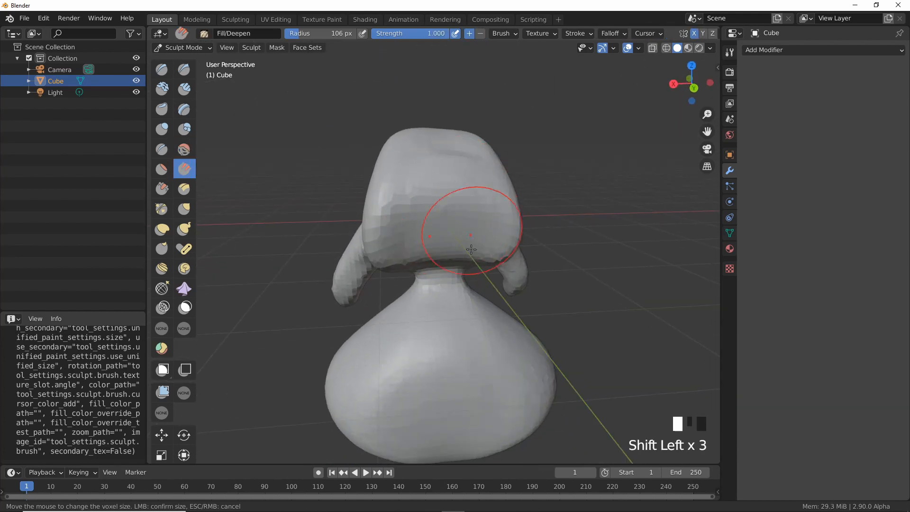
- Round out the lower back of the skull with the Grab brush at 227 px radius
key(g)
middle_drag(435, 256, 479, 252)
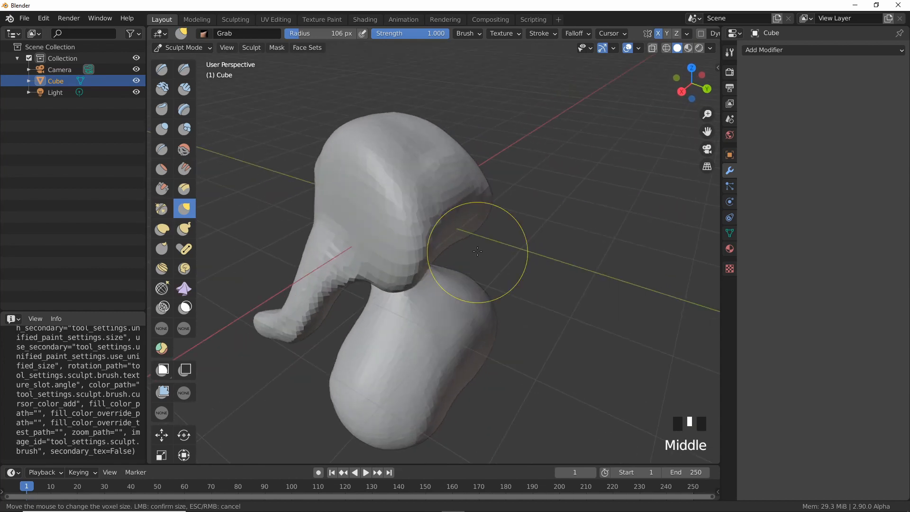
key(f)
drag(429, 254, 444, 258)
drag(439, 256, 448, 259)
drag(448, 257, 417, 275)
- Smooth the back and underside of the reshaped skull
shift+drag(424, 212, 426, 189)
shift+drag(424, 204, 419, 235)
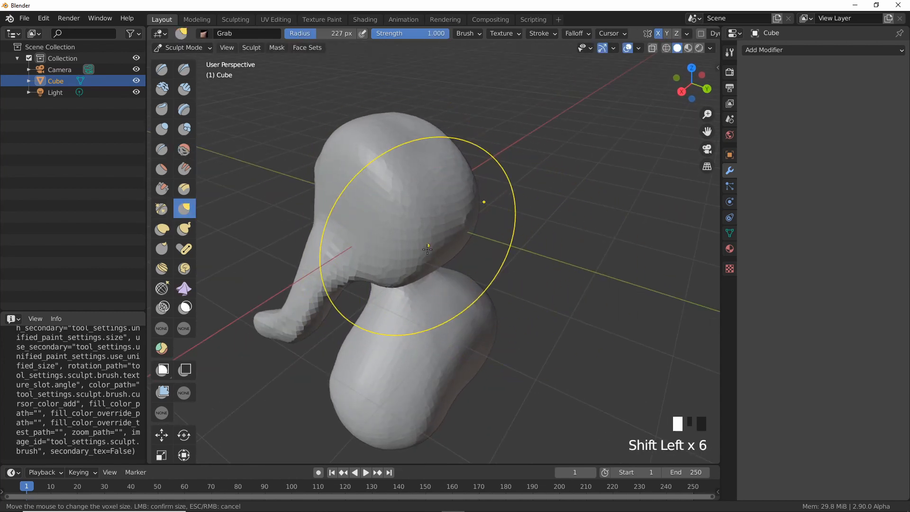
middle_drag(421, 241, 430, 205)
mouse_move(385, 245)
shift+mouse_down()
mouse_move(397, 250)
mouse_move(387, 280)
shift+mouse_up()
shift+drag(382, 291, 367, 307)
- Select the Clay Strips brush for working on the front of the face
mouse_move(363, 310)
middle_down()
mouse_move(380, 301)
mouse_move(467, 303)
mouse_move(446, 327)
mouse_move(426, 326)
mouse_move(422, 199)
middle_up()
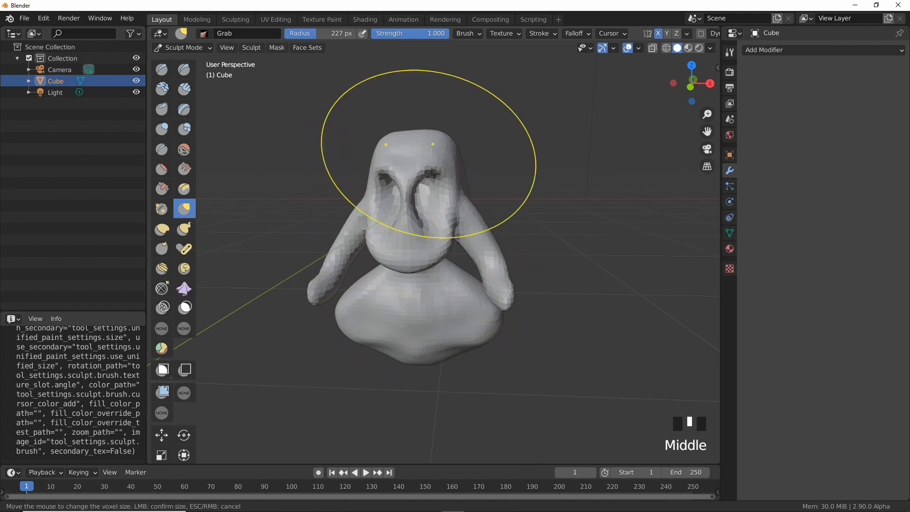
key(c)
ctrl+middle_drag(428, 234, 464, 238)
shift+middle_drag(491, 180, 475, 240)
mouse_move(476, 241)
middle_down()
mouse_move(465, 237)
mouse_move(467, 222)
middle_up()
drag(445, 190, 437, 256)
drag(449, 178, 452, 187)
key(ctrl+z)
key(ctrl+z)
key(ctrl+z)
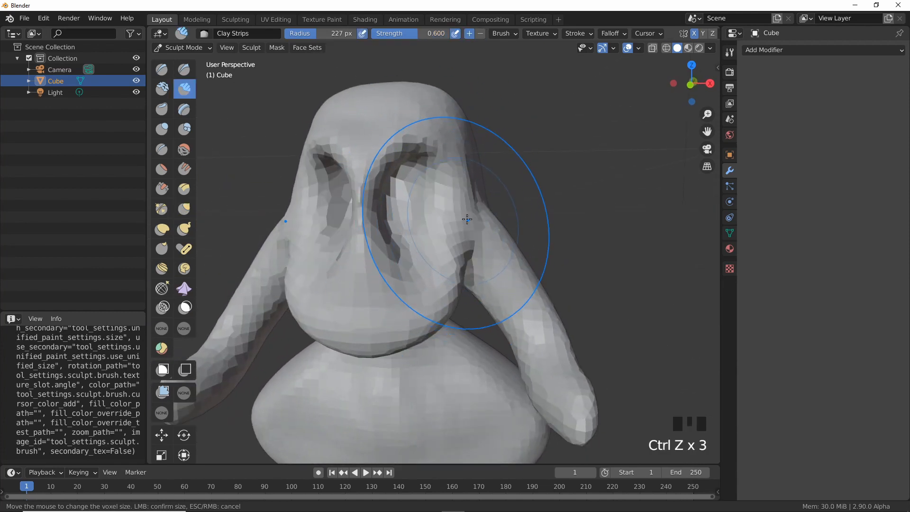
- Build up the cheeks and mouth area with Clay Strips at 129 px radius and strength 0.600, and smooth the face
click(430, 259)
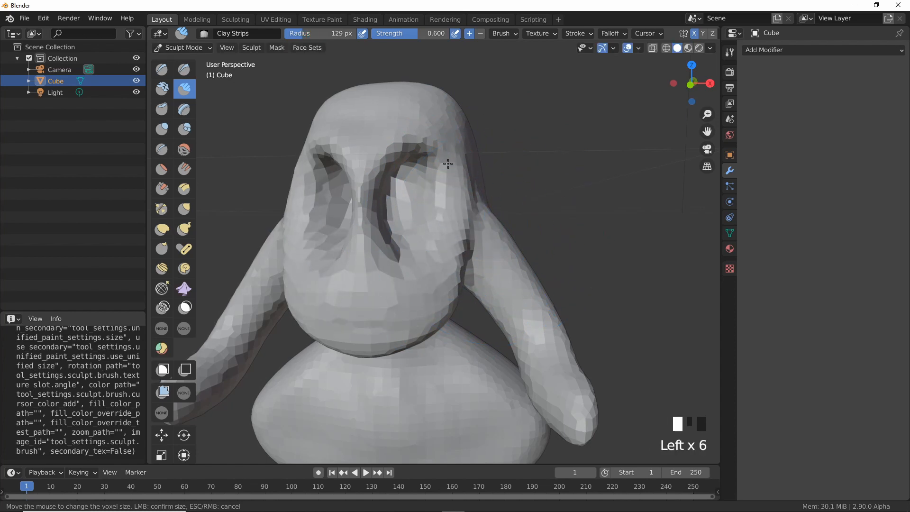
mouse_move(396, 175)
shift+mouse_down()
mouse_move(331, 186)
mouse_move(327, 213)
mouse_move(374, 337)
shift+mouse_up()
- Stretch the base of the bust downward into a long torso with the Grab brush at 129 px radius
mouse_move(545, 191)
ctrl+middle_down()
mouse_move(338, 273)
mouse_move(323, 270)
mouse_move(420, 271)
ctrl+middle_up()
key(g)
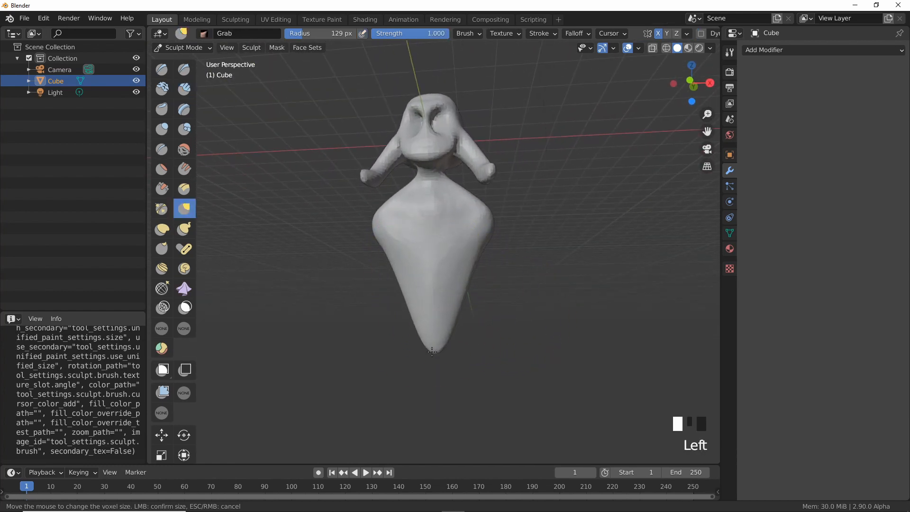
drag(476, 248, 477, 281)
key(ctrl+z)
key(ctrl+z)
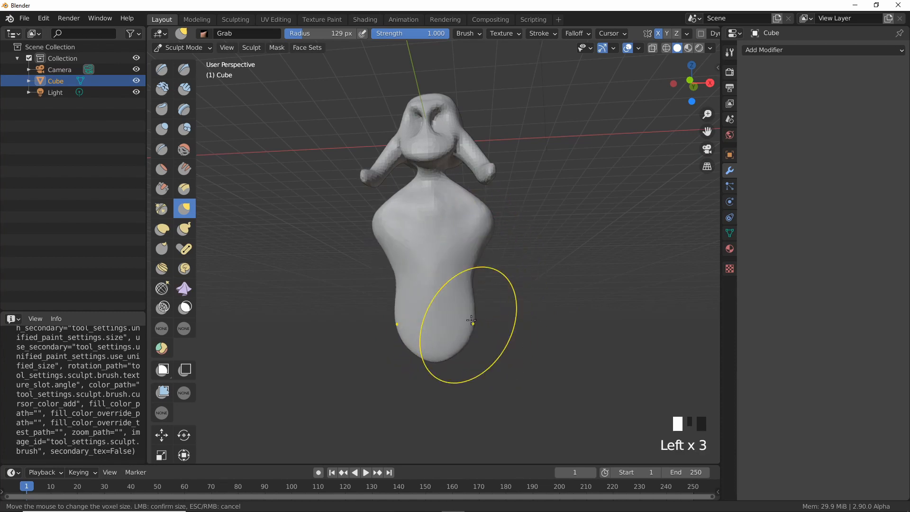
- Shape the torso's side profile with the Grab brush, pulling the chest forward
mouse_move(477, 337)
middle_down()
mouse_move(521, 335)
mouse_move(420, 325)
middle_up()
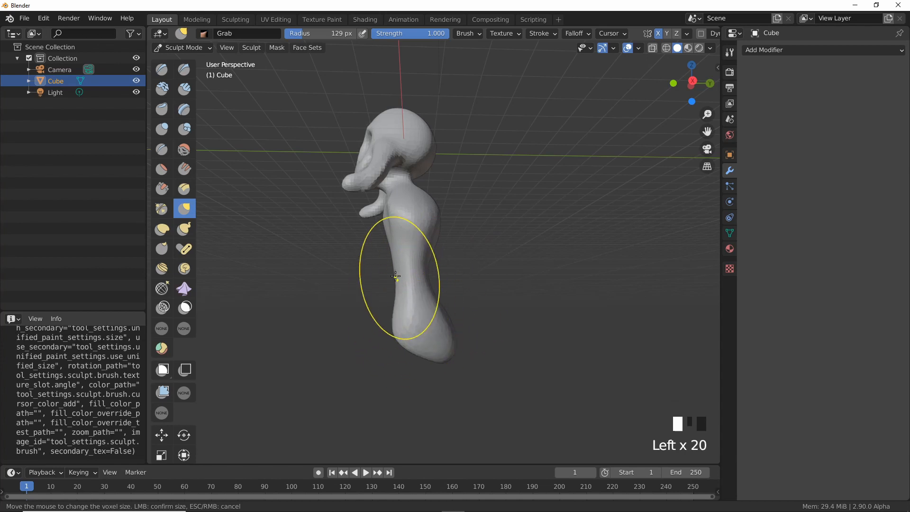
click(389, 230)
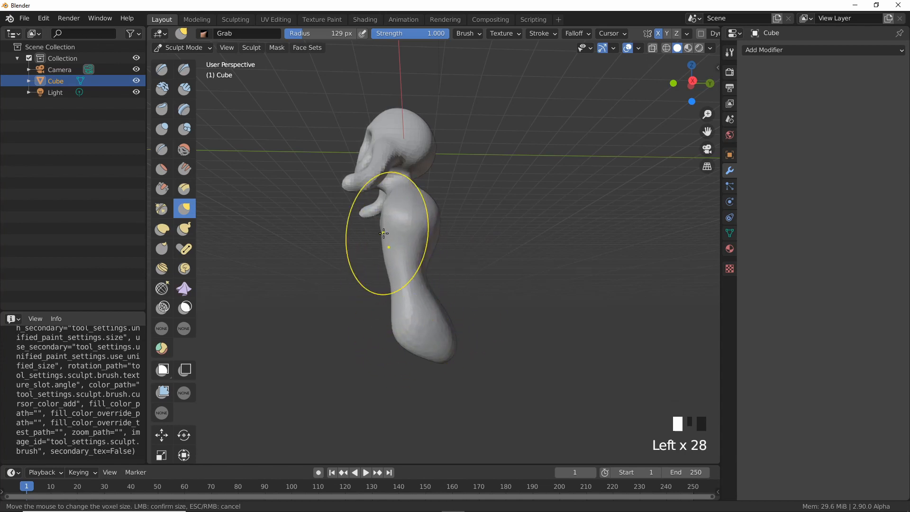
middle_drag(389, 229, 396, 244)
click(378, 238)
- Shape the shoulders and collarbone area of the torso with the Grab brush at 129 px radius
middle_drag(397, 288, 464, 306)
middle_drag(432, 227, 358, 193)
click(357, 193)
click(359, 199)
mouse_move(329, 216)
mouse_down()
mouse_move(341, 232)
mouse_move(311, 230)
mouse_up()
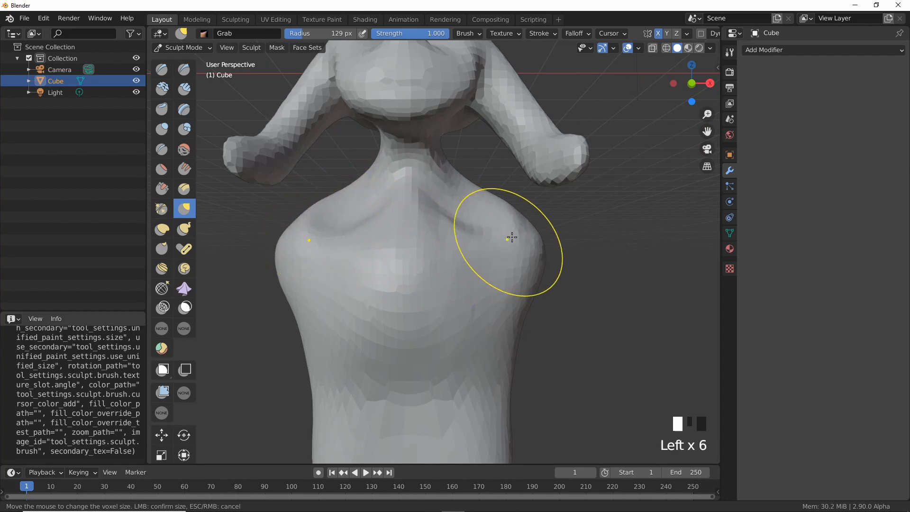
- Raise the shoulders slightly outward and refine the base of the neck with the Grab brush at 129 px radius
drag(512, 235, 524, 225)
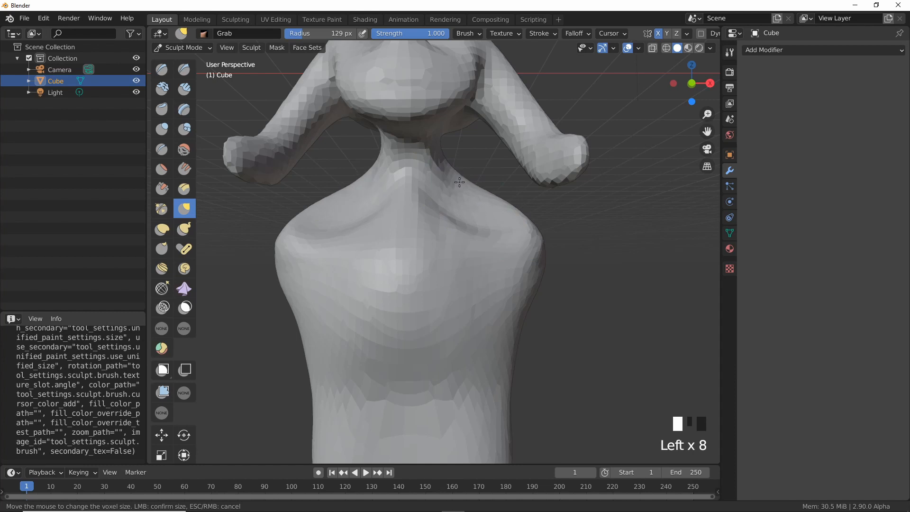
drag(446, 146, 454, 179)
mouse_move(493, 283)
middle_down()
mouse_move(443, 298)
mouse_move(426, 266)
mouse_move(434, 275)
middle_up()
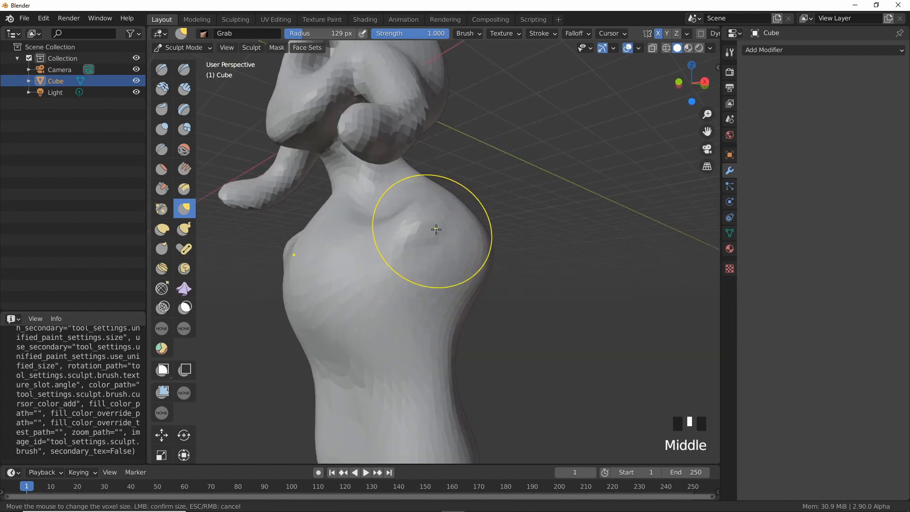
- Mask a round patch on the outer side of the shoulders with the Mask brush at 47 px radius, and invert the mask
key(c)
click(433, 277)
key(n)
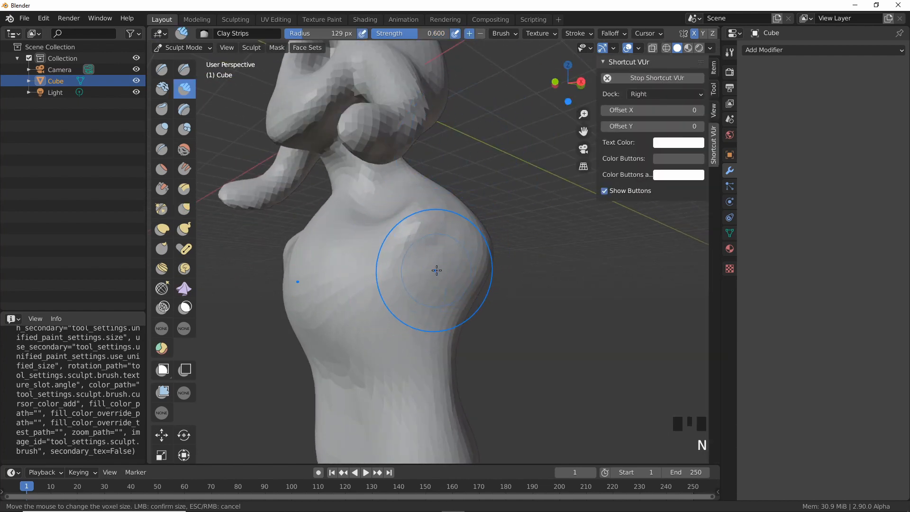
key(m)
click(479, 203)
mouse_move(456, 266)
mouse_down()
mouse_move(447, 247)
mouse_move(463, 267)
mouse_move(464, 252)
mouse_up()
key(f)
click(425, 268)
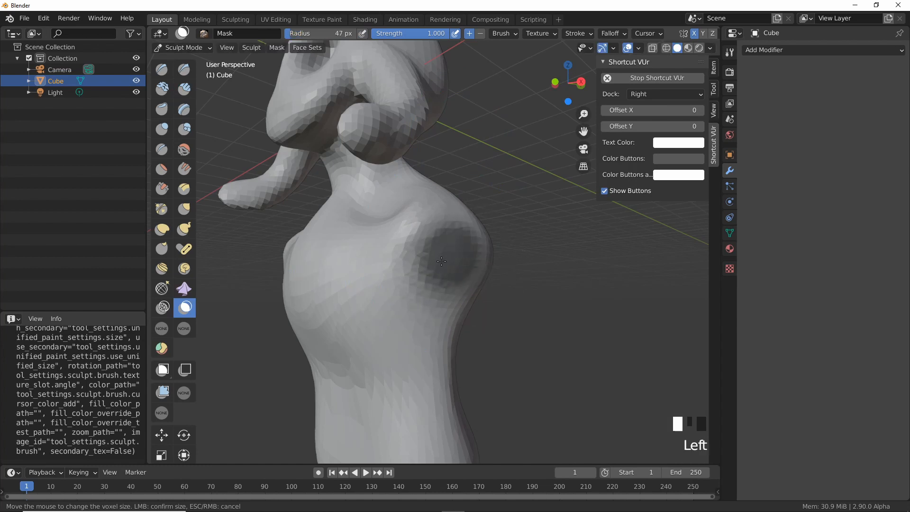
middle_drag(454, 264, 416, 280)
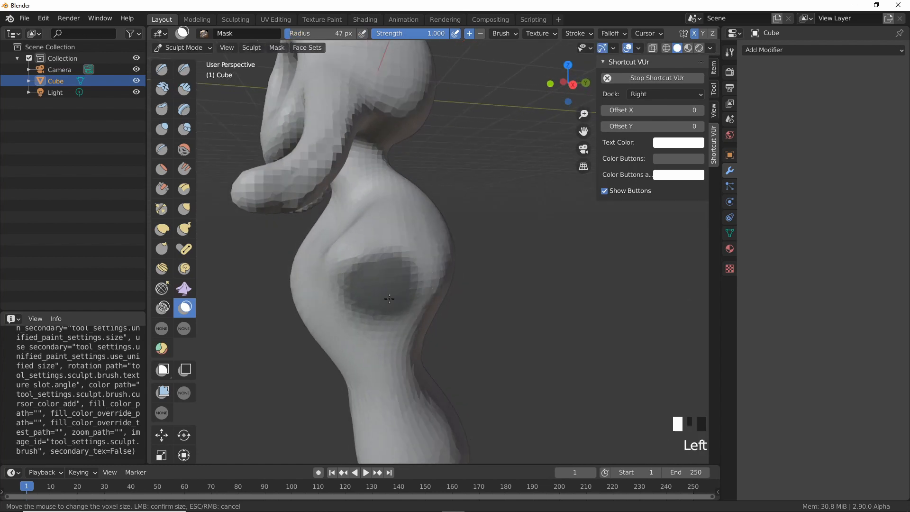
key(ctrl+i)
middle_drag(311, 311, 422, 299)
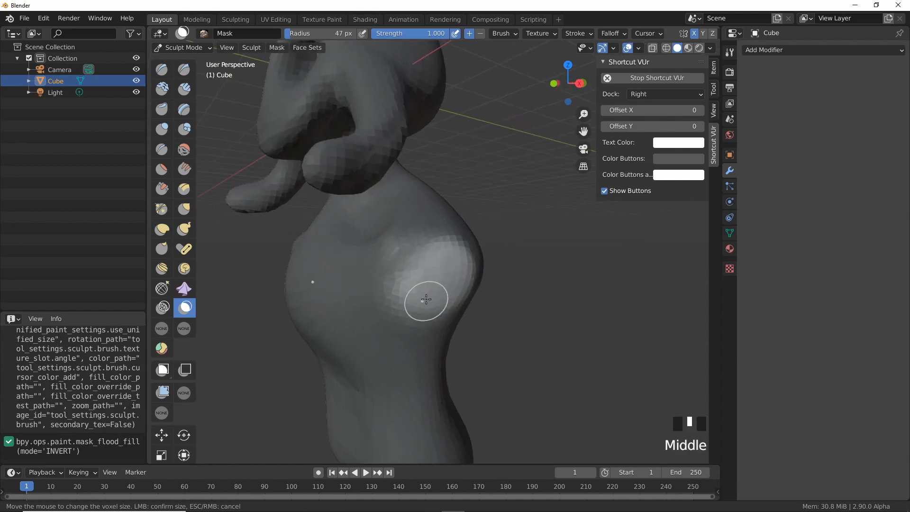
- Activate the Move tool and set the sculpt pivot position to the mask border
key(q)
click(392, 291)
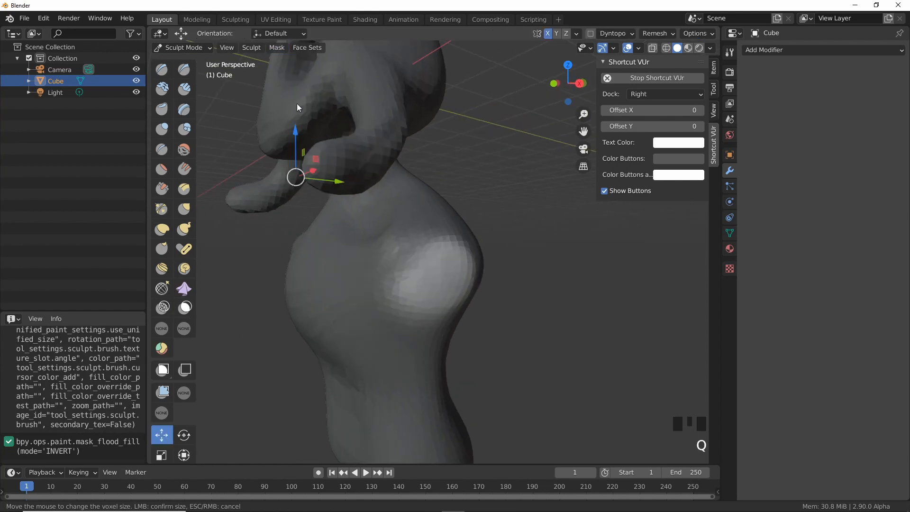
key(q)
click(422, 361)
middle_drag(420, 330, 446, 312)
- Move the unmasked shoulder patches outward and down to form long arms, then clear the mask and voxel remesh the mesh
key(q)
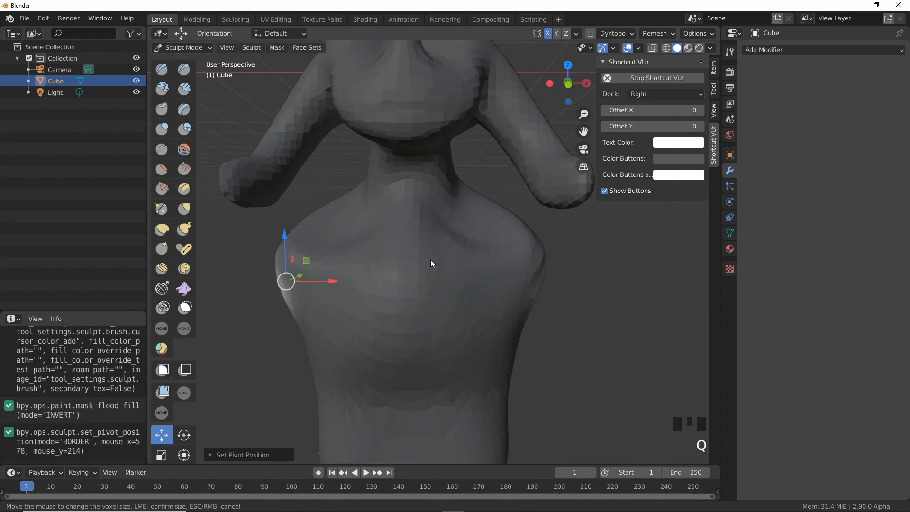
key(grave)
click(395, 252)
ctrl+middle_drag(487, 266, 413, 211)
mouse_move(374, 213)
mouse_down()
mouse_move(303, 271)
mouse_move(287, 333)
mouse_up()
middle_drag(348, 329, 458, 286)
click(543, 362)
key(ctrl+r)
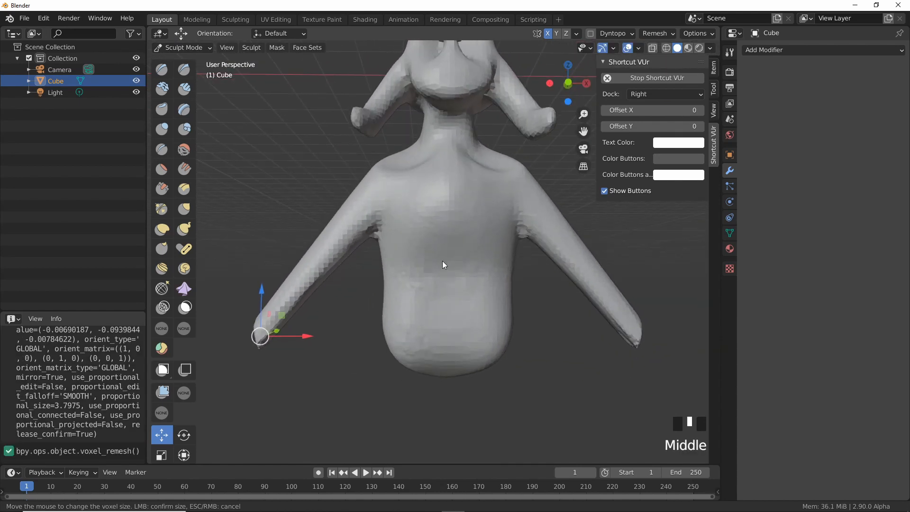
- Set the brush radius to 189 px and smooth the upper chest
key(g)
key(f)
click(472, 201)
click(475, 193)
shift+drag(445, 225, 446, 196)
shift+drag(441, 205, 443, 217)
shift+drag(449, 219, 459, 225)
shift+drag(464, 226, 446, 243)
- Build up the chest muscles with Clay Strips at 189 px radius and strength 0.600
mouse_move(439, 246)
middle_down()
mouse_move(533, 253)
mouse_move(400, 260)
mouse_move(414, 258)
middle_up()
key(c)
drag(453, 210, 451, 214)
drag(403, 232, 428, 222)
drag(400, 216, 429, 230)
drag(408, 223, 438, 237)
- Shape the chest and belly profile from the side with the Grab brush at 189 px radius
mouse_move(519, 289)
middle_down()
mouse_move(437, 269)
mouse_move(495, 272)
mouse_move(420, 308)
mouse_move(388, 289)
middle_up()
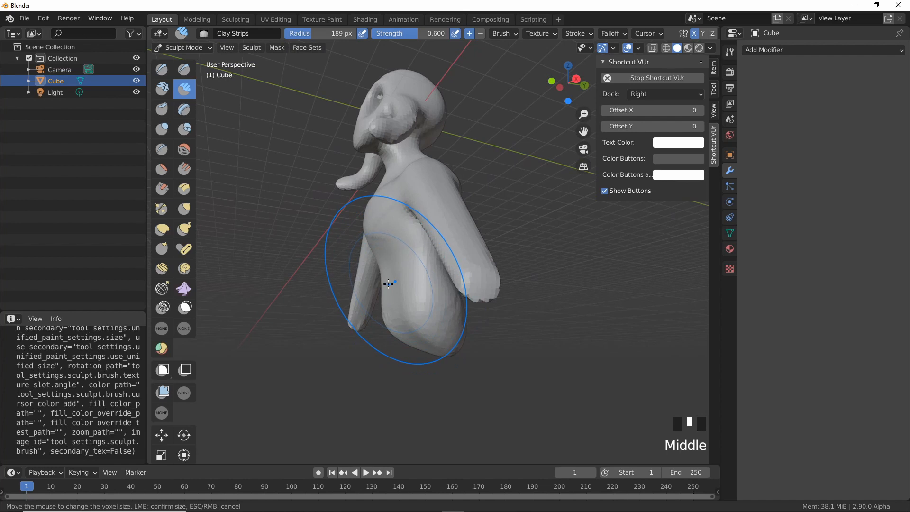
key(g)
drag(390, 282, 385, 285)
drag(392, 280, 384, 285)
drag(392, 283, 384, 294)
drag(400, 308, 405, 315)
drag(411, 316, 416, 323)
- Broaden the shoulders and adjust the lower torso with the Grab brush at 189 px radius
mouse_move(414, 334)
middle_down()
mouse_move(441, 382)
mouse_move(493, 368)
mouse_move(443, 319)
mouse_move(444, 309)
middle_up()
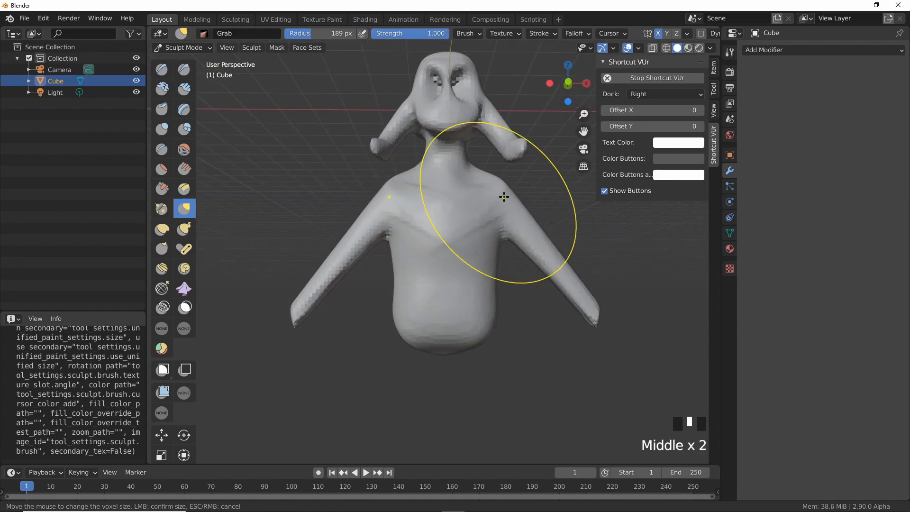
drag(504, 197, 518, 199)
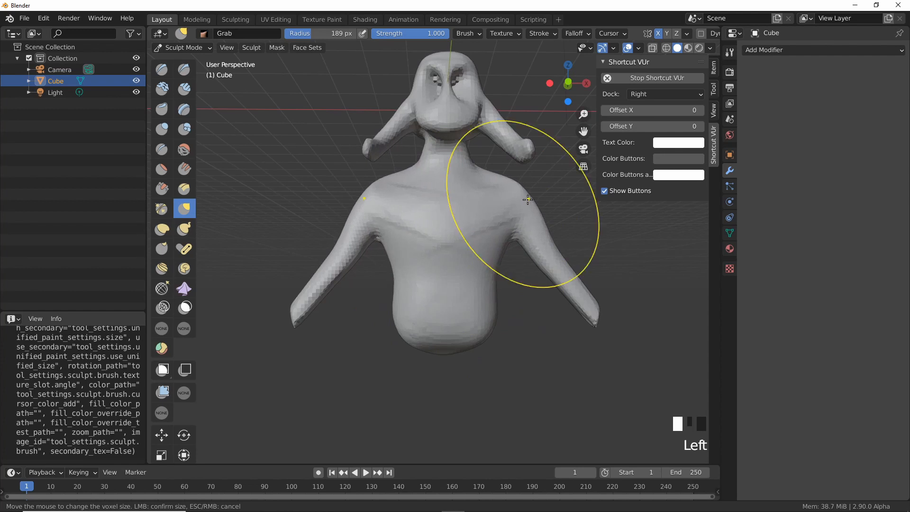
mouse_move(405, 282)
middle_down()
mouse_move(431, 317)
mouse_move(299, 280)
mouse_move(378, 307)
mouse_move(412, 265)
mouse_move(421, 219)
middle_up()
middle_drag(421, 329, 480, 299)
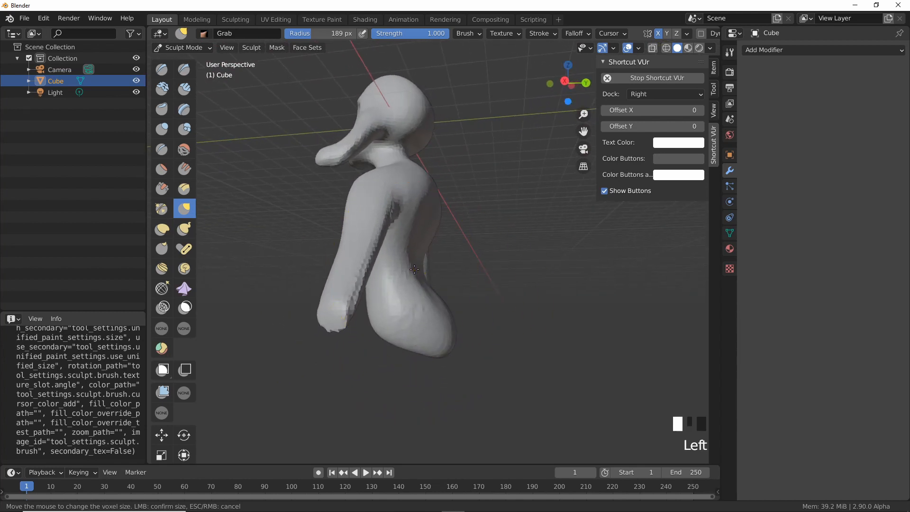
mouse_move(425, 265)
middle_down()
mouse_move(379, 298)
mouse_move(370, 317)
middle_up()
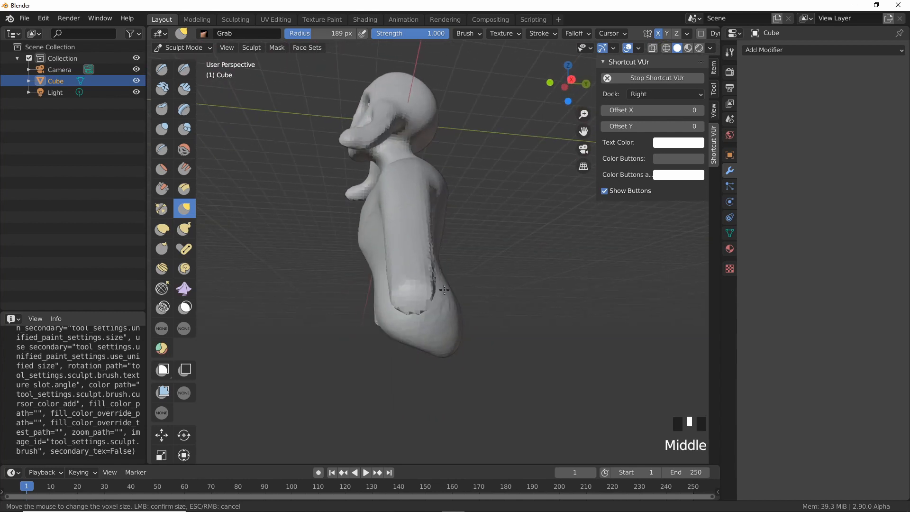
mouse_move(446, 350)
middle_down()
mouse_move(408, 346)
mouse_move(471, 325)
mouse_move(496, 301)
middle_up()
click(398, 346)
click(415, 343)
click(427, 346)
- Pull the arms downward to lengthen them with the Grab brush at 189 px radius
click(503, 264)
mouse_move(487, 258)
middle_down()
mouse_move(479, 251)
mouse_move(400, 260)
mouse_move(471, 319)
mouse_move(493, 268)
middle_up()
click(475, 234)
click(502, 239)
click(502, 239)
click(502, 239)
drag(534, 276, 550, 317)
middle_drag(486, 311, 333, 287)
- Try to bend the end of the arms forward with the Grab brush
middle_drag(420, 278, 408, 358)
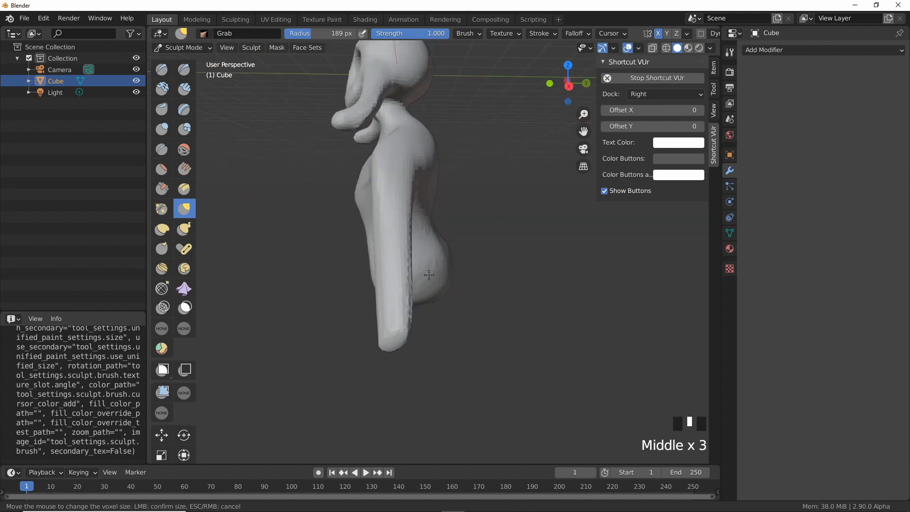
drag(407, 358, 343, 326)
key(ctrl+z)
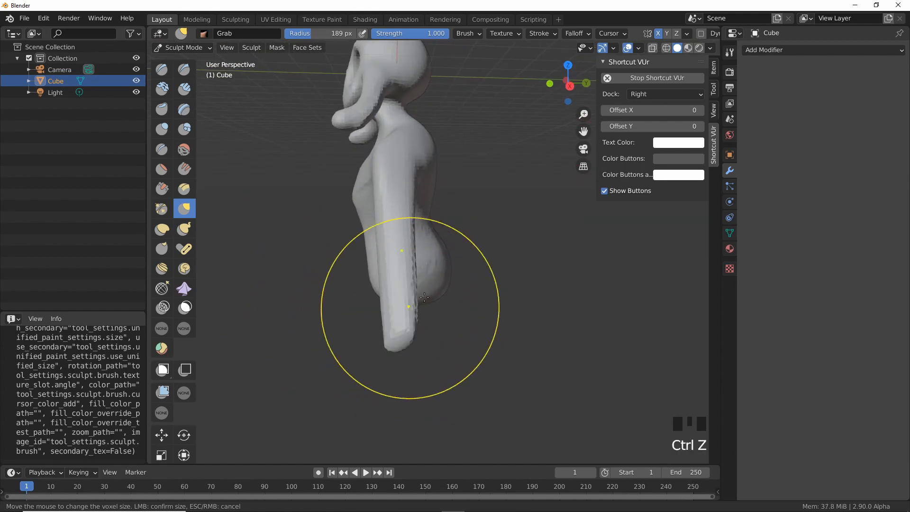
- Smooth the belly, the chest and the arms
mouse_move(317, 300)
middle_down()
mouse_move(370, 286)
mouse_move(359, 282)
middle_up()
shift+drag(359, 283, 367, 256)
shift+drag(370, 246, 376, 225)
mouse_move(378, 220)
shift+mouse_down()
mouse_move(392, 185)
mouse_move(469, 213)
shift+mouse_up()
shift+drag(467, 222, 470, 244)
shift+drag(471, 251, 476, 268)
middle_drag(469, 312, 485, 260)
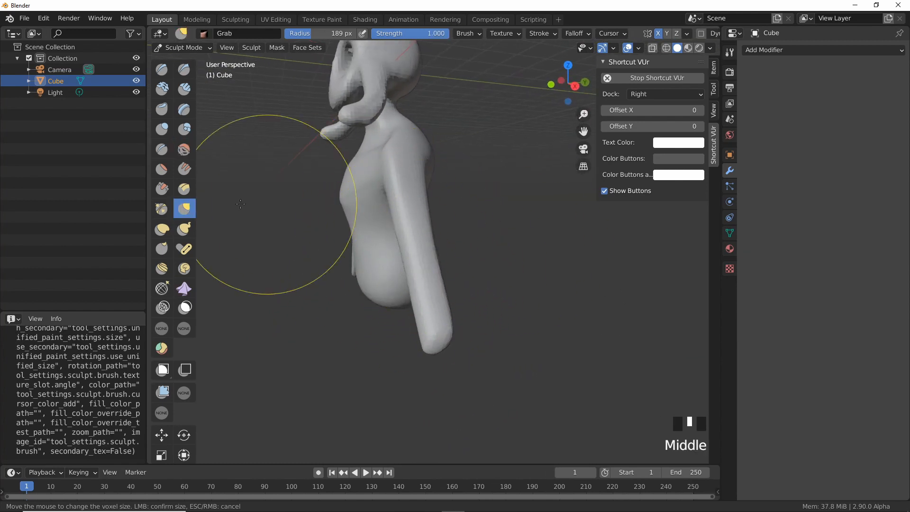
- Bend the forearms forward at the elbow with the Pose brush at 189 px radius and strength 0.500
click(184, 249)
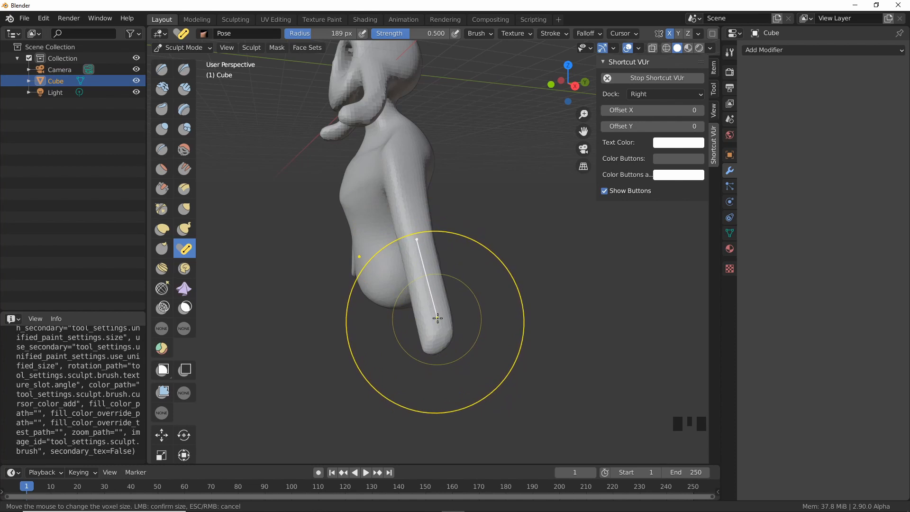
mouse_move(439, 327)
mouse_down()
mouse_move(389, 351)
mouse_move(370, 391)
mouse_up()
mouse_move(375, 389)
middle_down()
mouse_move(467, 351)
mouse_move(505, 299)
mouse_move(409, 314)
mouse_move(427, 310)
middle_up()
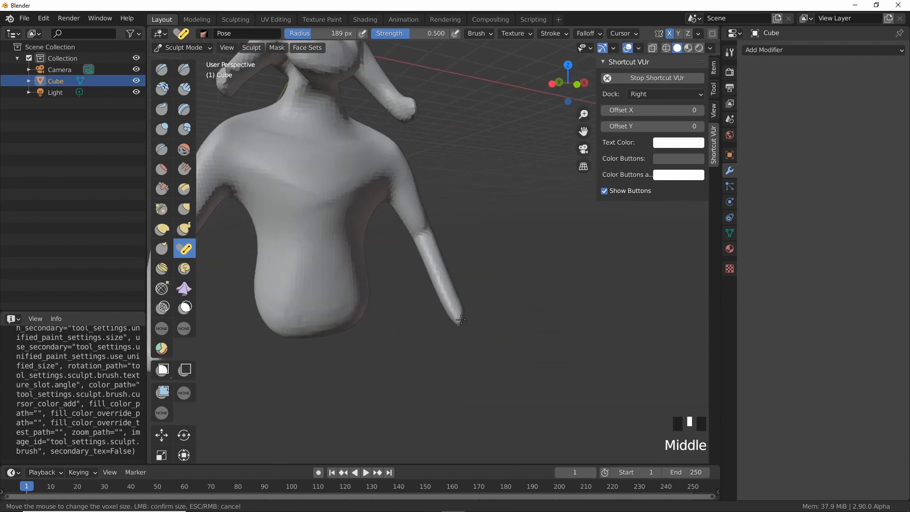
click(445, 290)
- Thicken the arms around the elbow with the Inflate/Deflate brush at 189 px radius and strength 0.412
key(i)
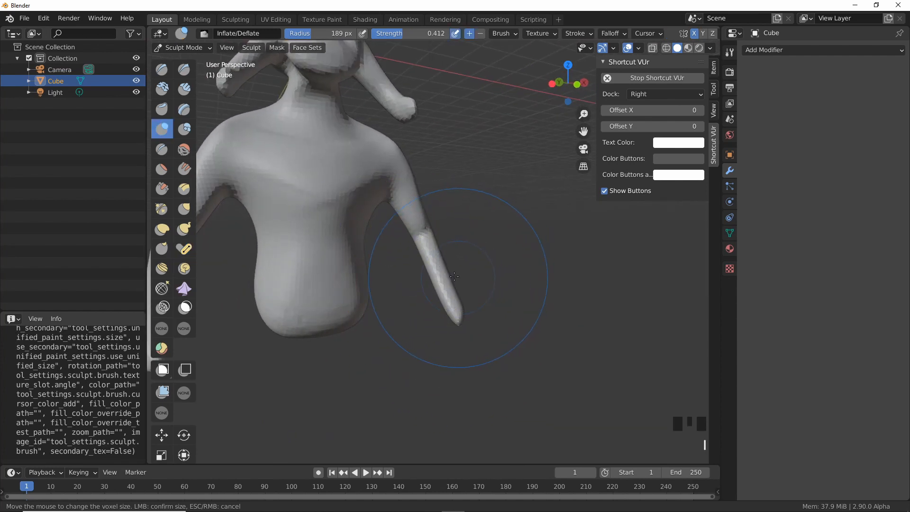
click(424, 230)
click(423, 226)
click(421, 221)
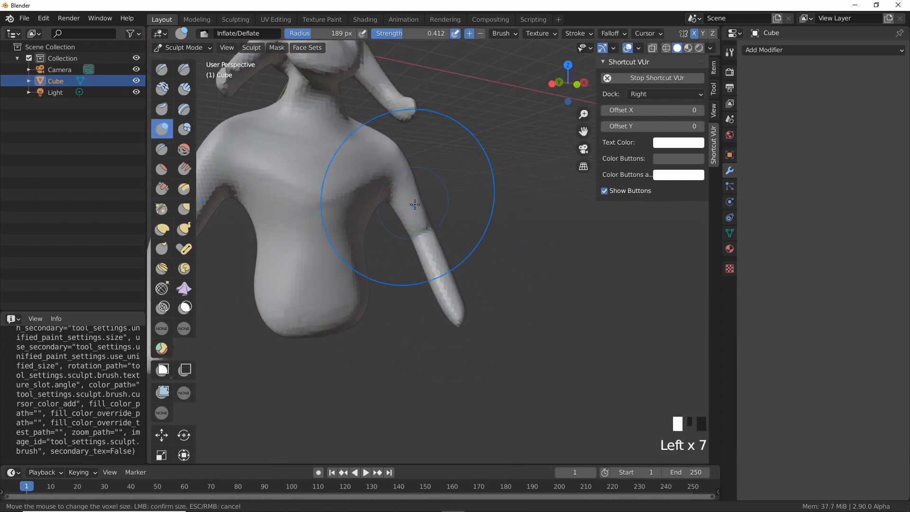
click(420, 220)
click(420, 219)
click(419, 218)
click(418, 217)
- Try to build up the nose bridge with Clay Strips at 189 px radius and strength 0.600
ctrl+middle_drag(474, 308, 491, 319)
mouse_move(434, 308)
middle_down()
mouse_move(429, 290)
mouse_move(469, 204)
mouse_move(451, 329)
mouse_move(436, 313)
middle_up()
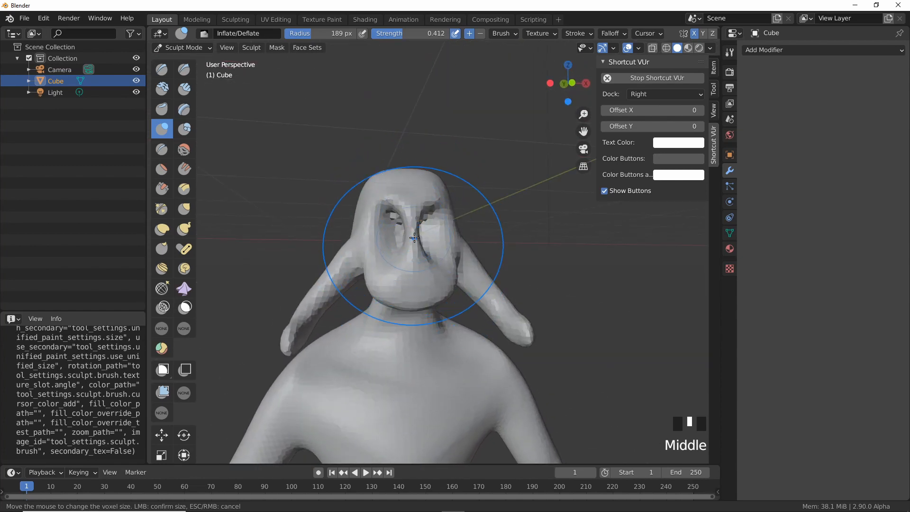
key(c)
drag(415, 237, 414, 258)
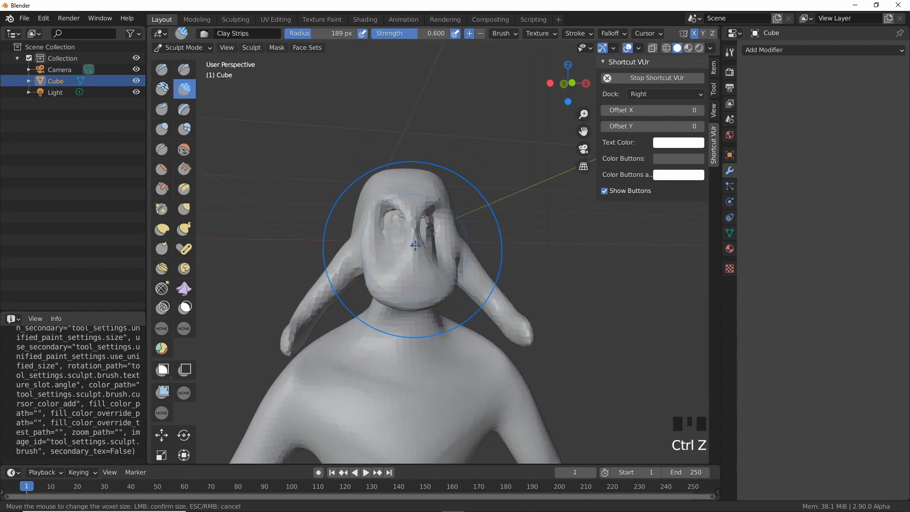
key(ctrl+z)
key(ctrl+z)
key(ctrl+z)
key(ctrl+z)
key(ctrl+z)
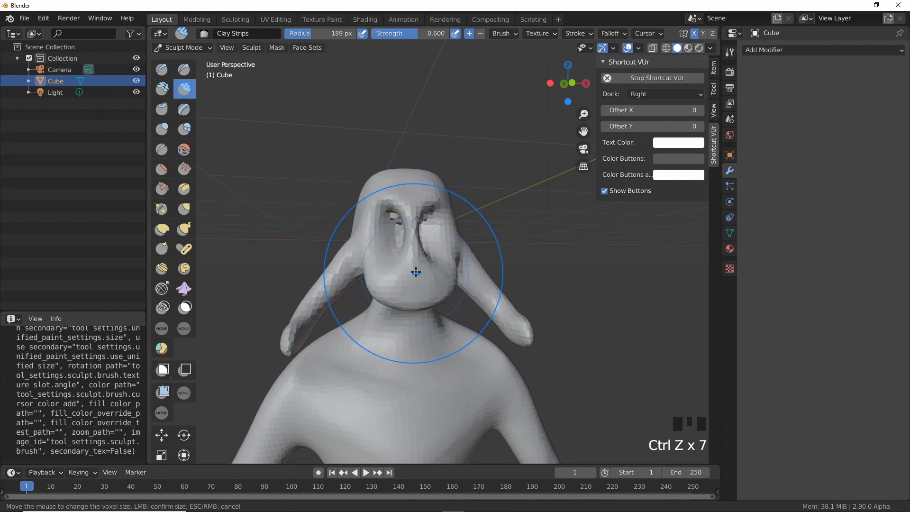
- Reduce the voxel size to a finer grid and voxel remesh the sculpt at that resolution
ctrl+middle_drag(429, 263, 431, 177)
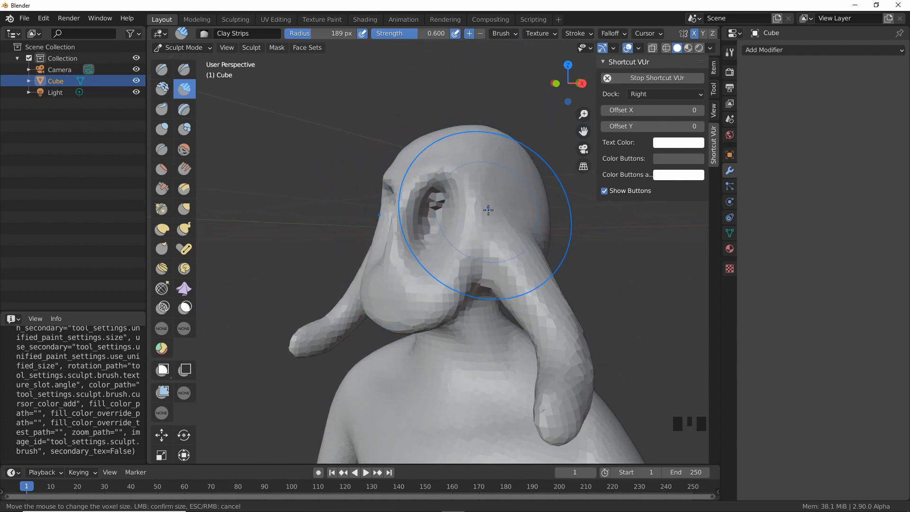
mouse_move(470, 266)
middle_down()
mouse_move(465, 280)
mouse_move(467, 248)
mouse_move(365, 378)
mouse_move(313, 318)
mouse_move(573, 310)
mouse_move(416, 329)
mouse_move(447, 195)
mouse_move(446, 328)
mouse_move(449, 296)
middle_up()
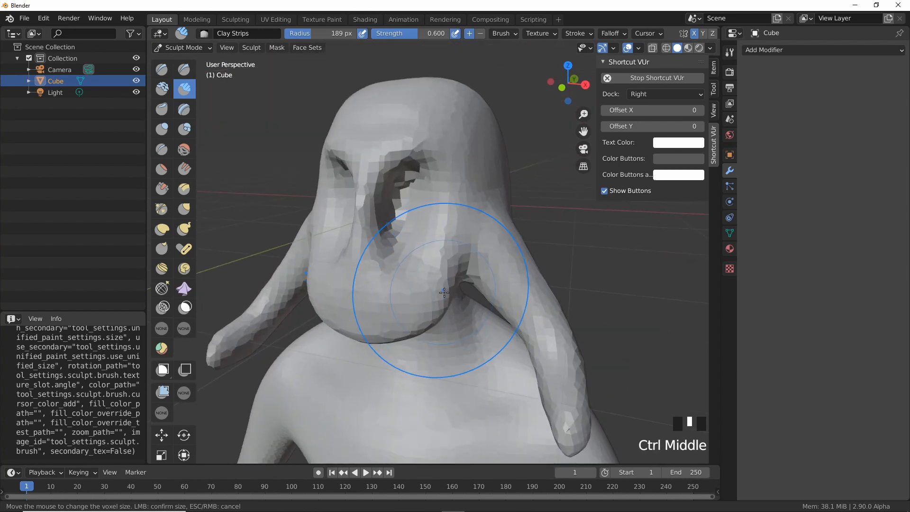
key(ctrl+r)
key(shift+r)
click(432, 295)
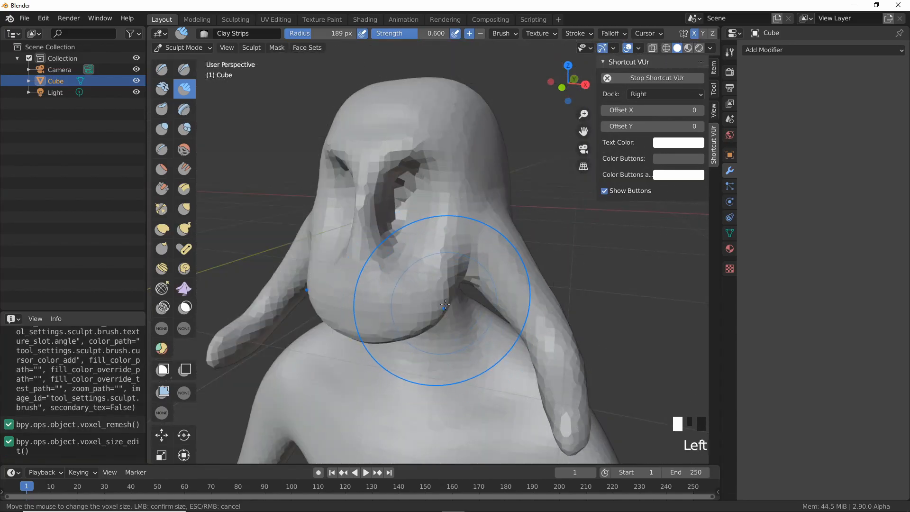
key(shift+r)
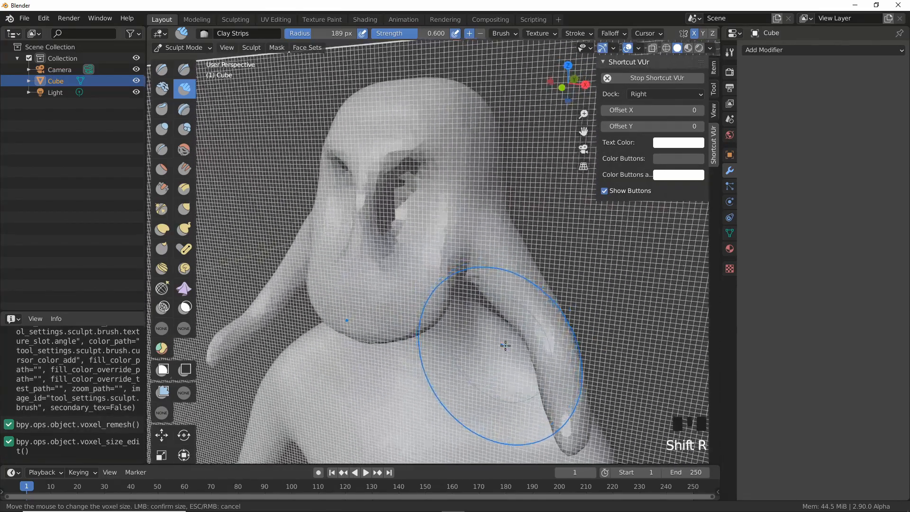
click(502, 339)
key(ctrl+r)
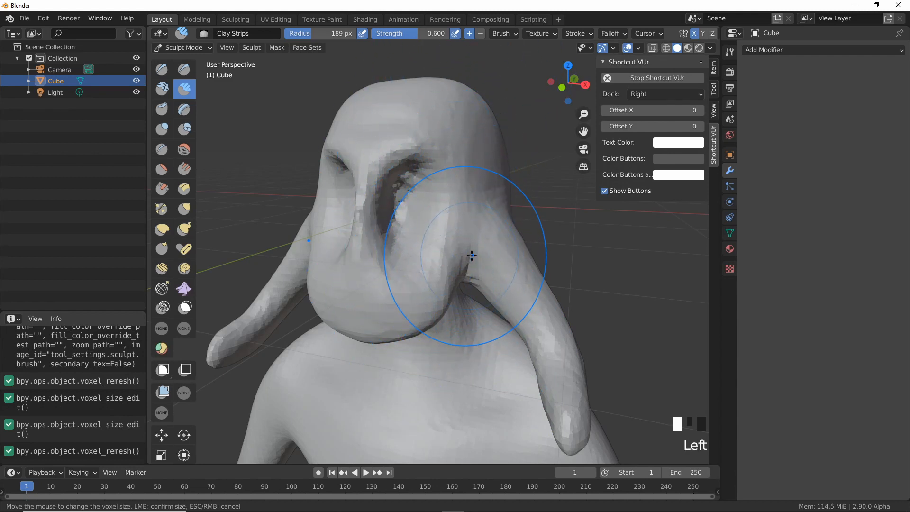
- Set the brush radius to 90 px and smooth the inside of the eye socket
key(f)
click(493, 253)
shift+middle_drag(479, 272, 426, 247)
click(380, 220)
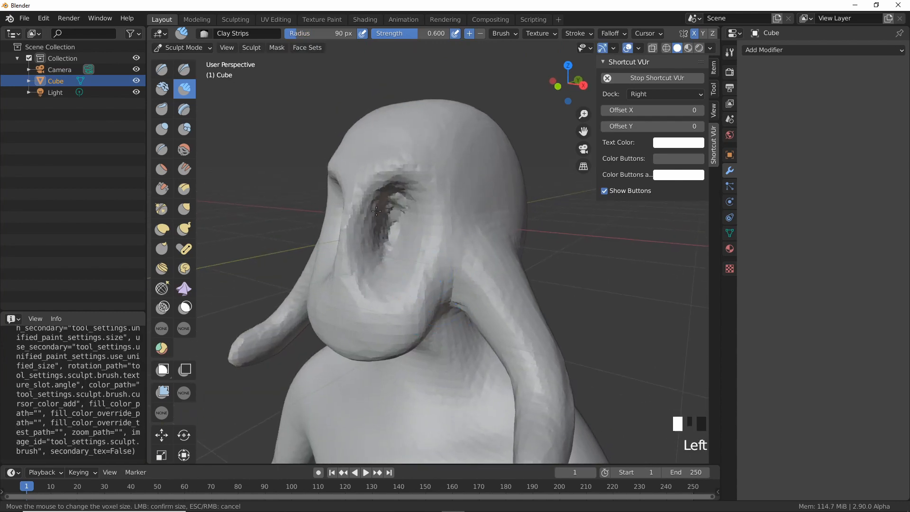
key(ctrl+z)
shift+drag(379, 234, 391, 223)
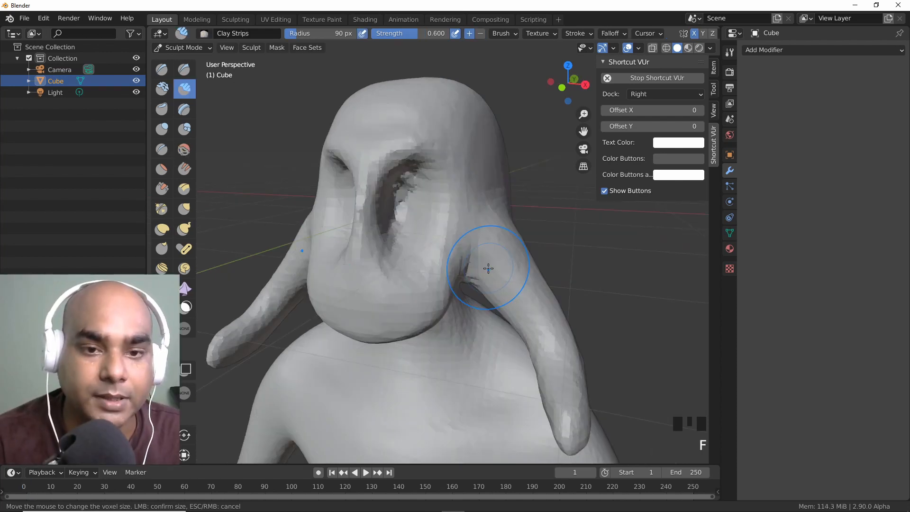